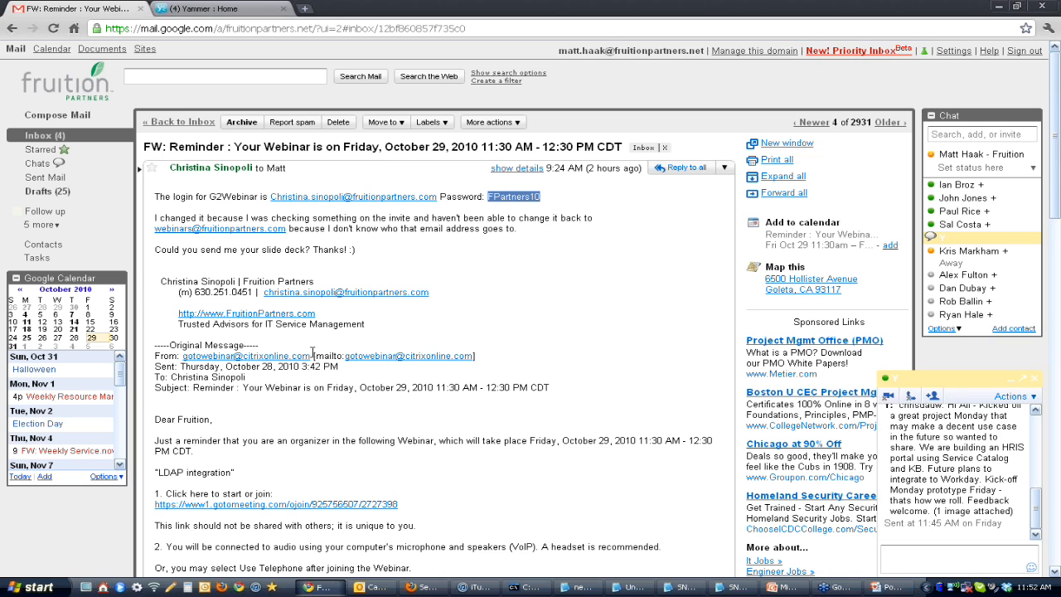
Step: Find the JumpBox welcome email with the LDAP credentials in the Gmail inbox and open it
left_click(47, 136)
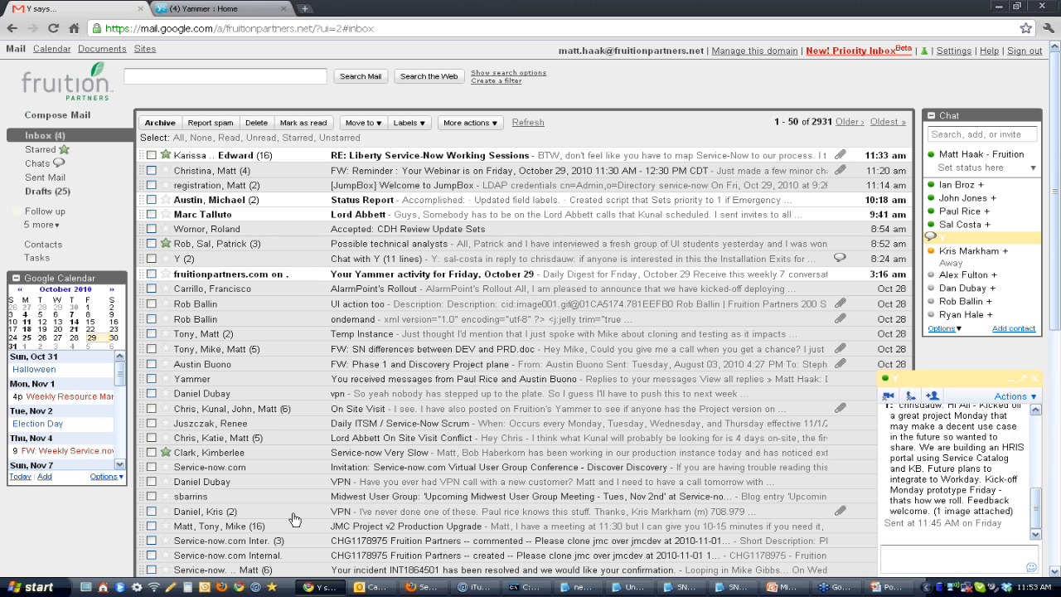
left_click(423, 586)
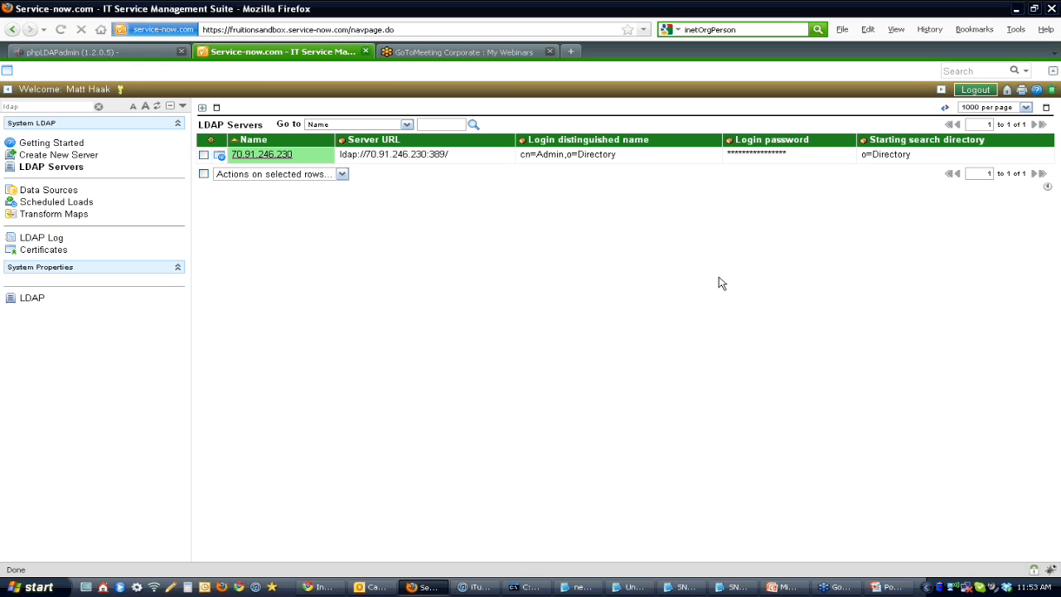
key("alt+Tab")
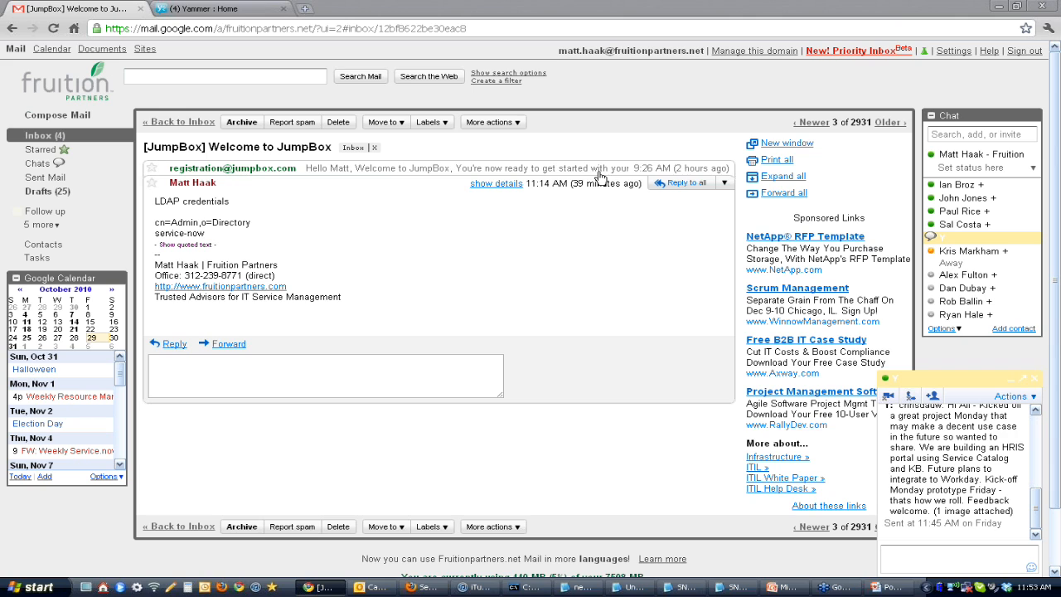
Step: Switch to Service-now in Firefox and delete the existing server record from the LDAP Servers list
left_click(423, 589)
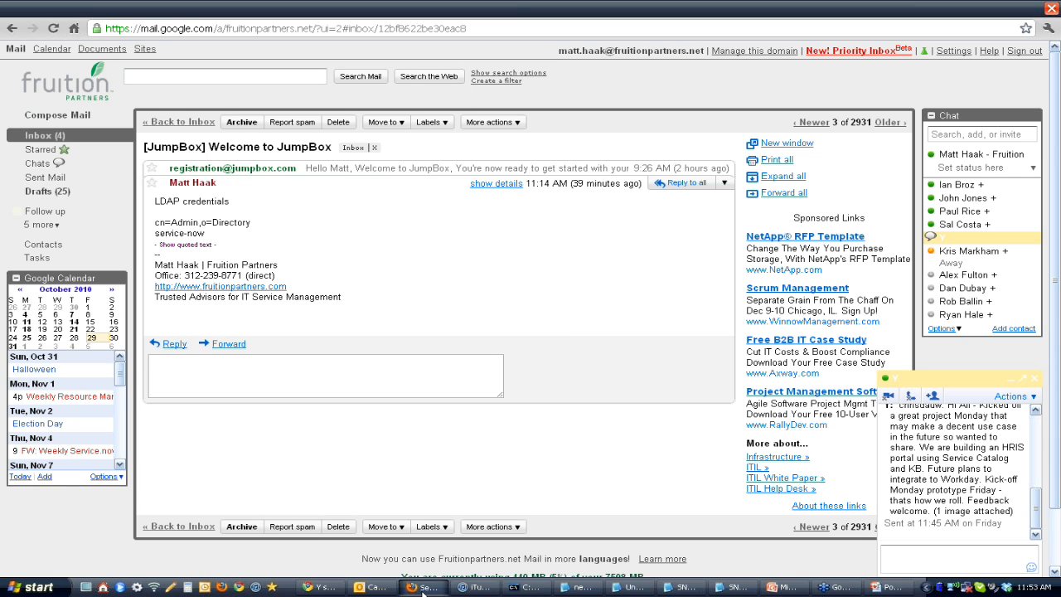
left_click(203, 155)
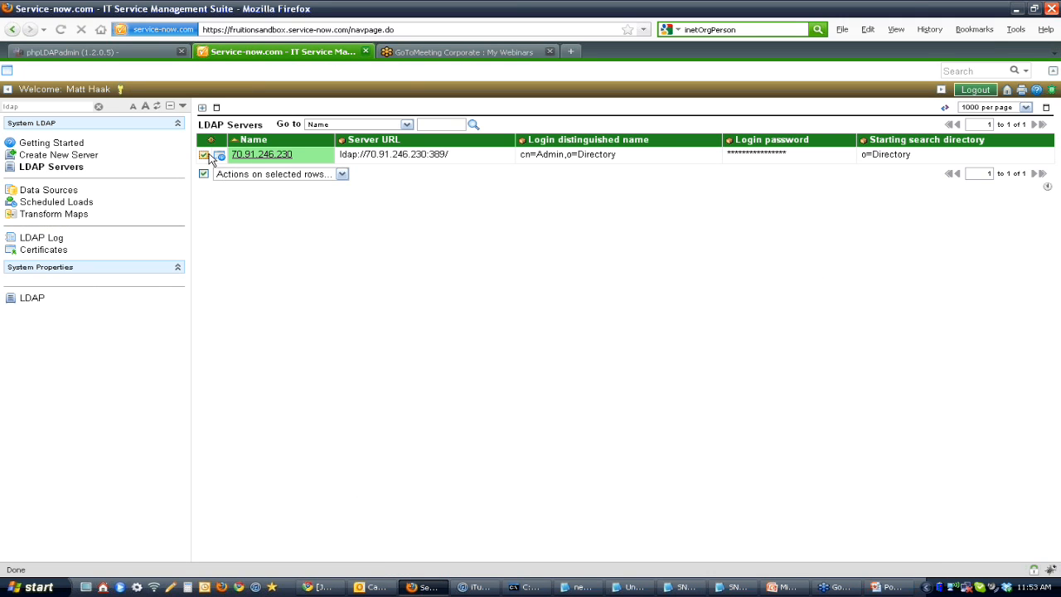
left_click(255, 180)
left_click(257, 187)
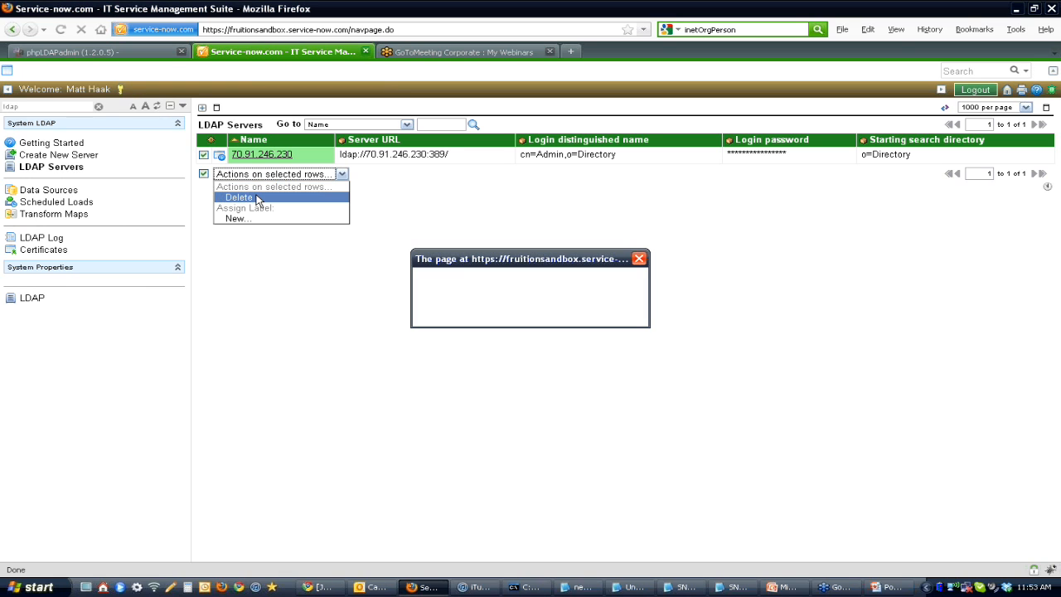
left_click(489, 311)
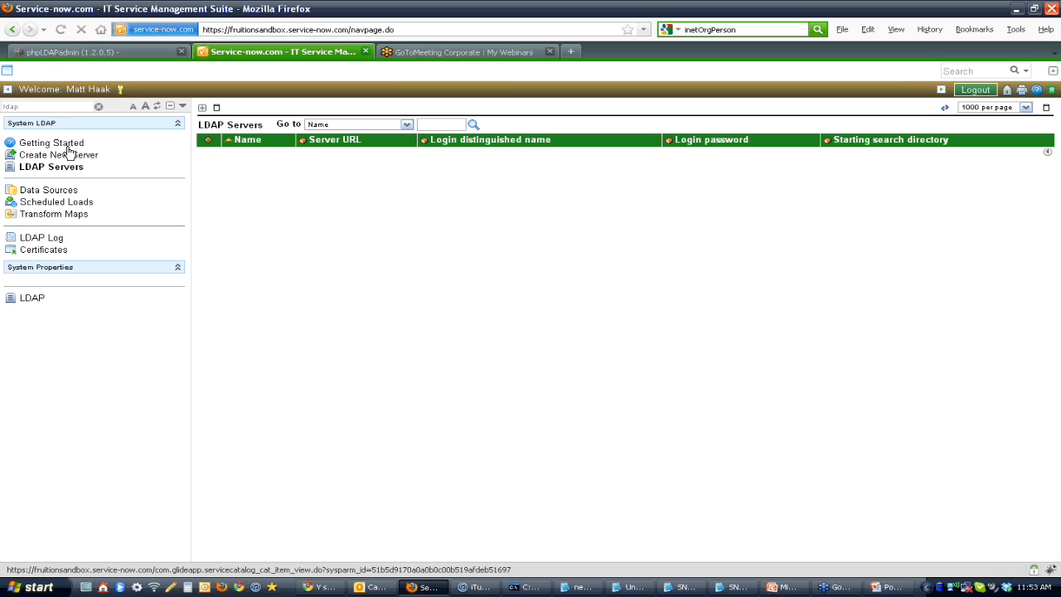
Step: Start a new LDAP server record with Other as the server type
left_click(42, 106)
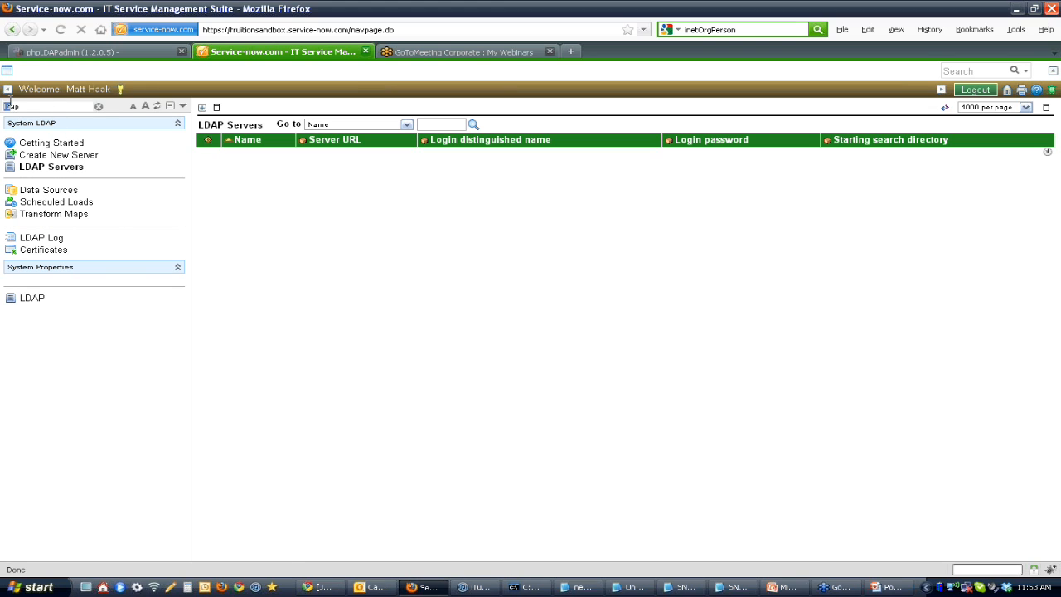
left_click(55, 161)
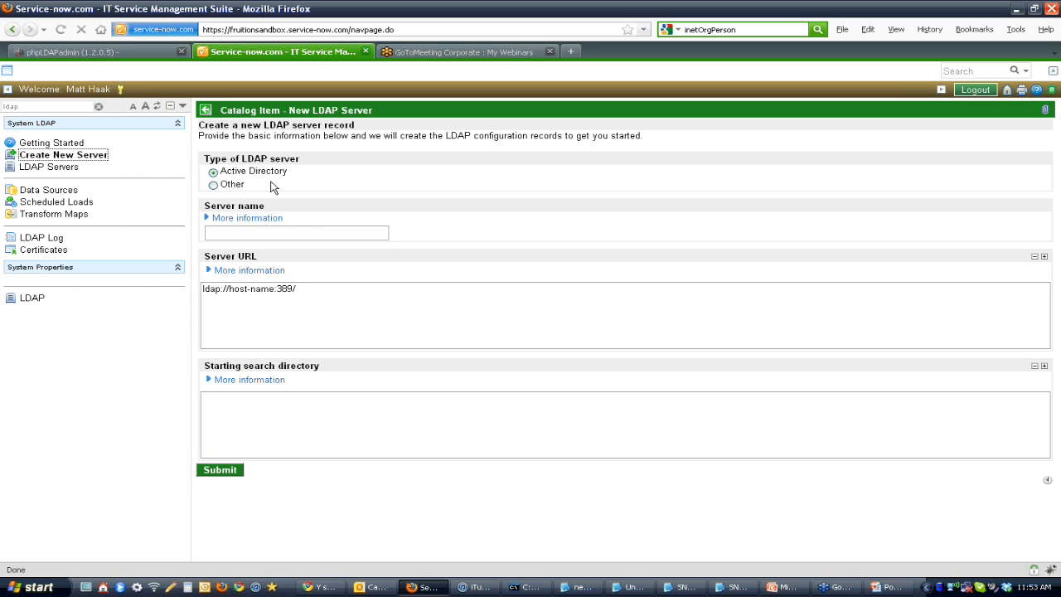
left_click(214, 186)
key("ctrl+z")
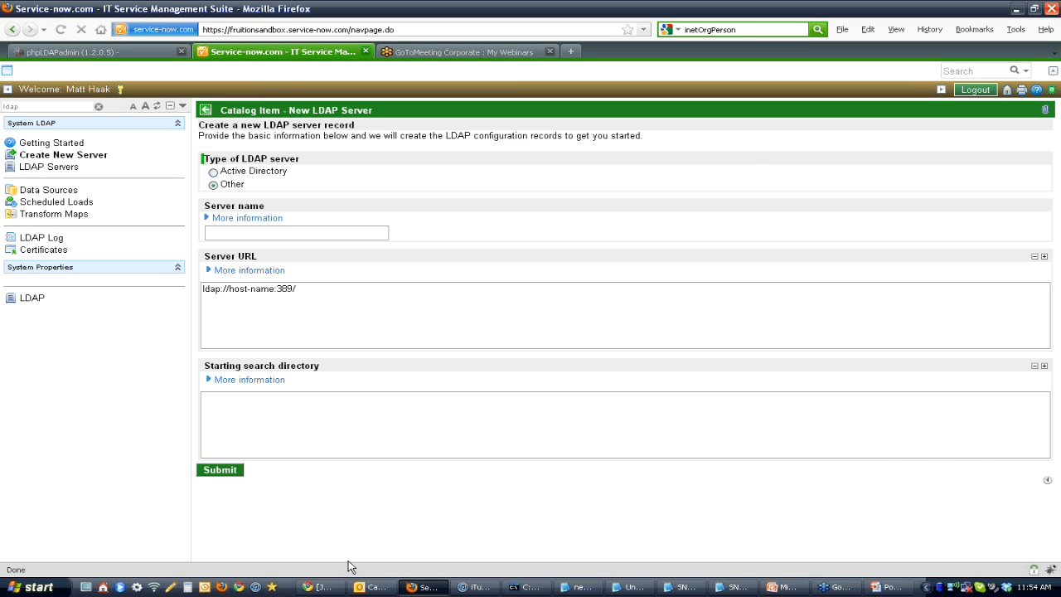
left_click(328, 588)
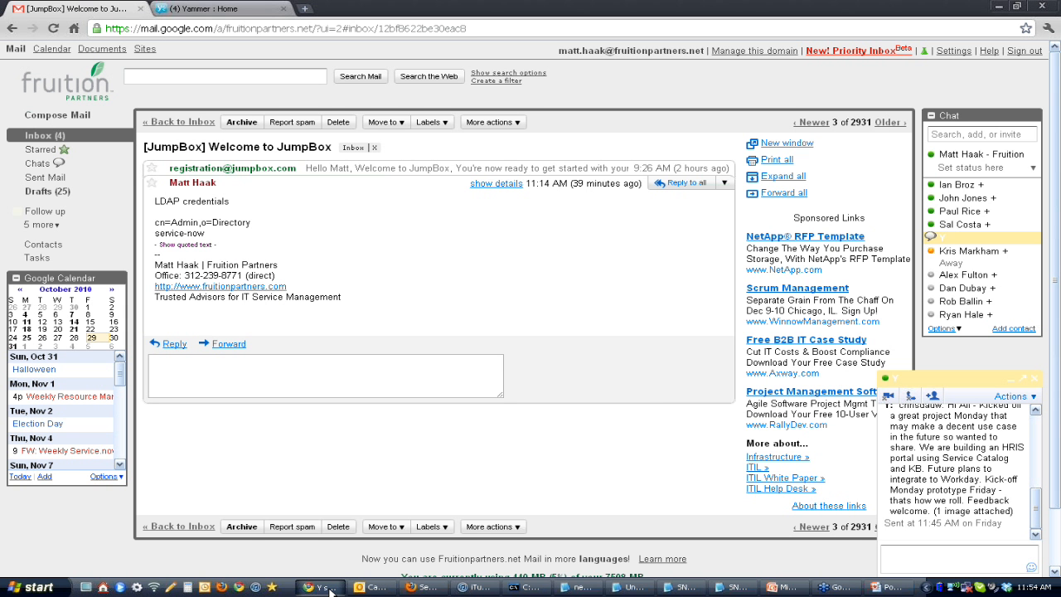
left_click(328, 588)
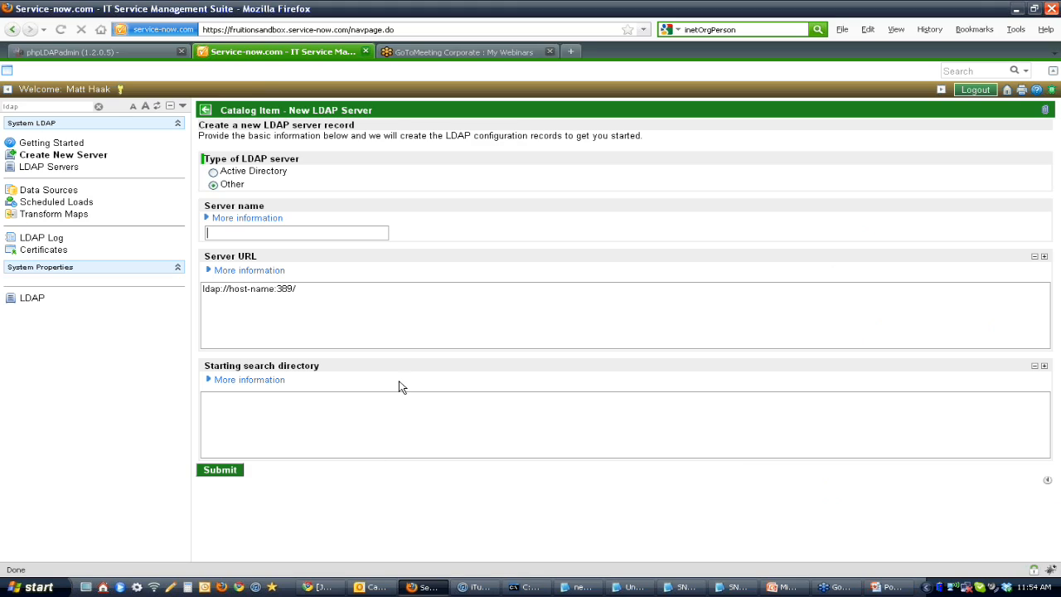
Step: Load whatsmyip.org in a separate browser tab and copy the public IP address shown there
left_click(574, 51)
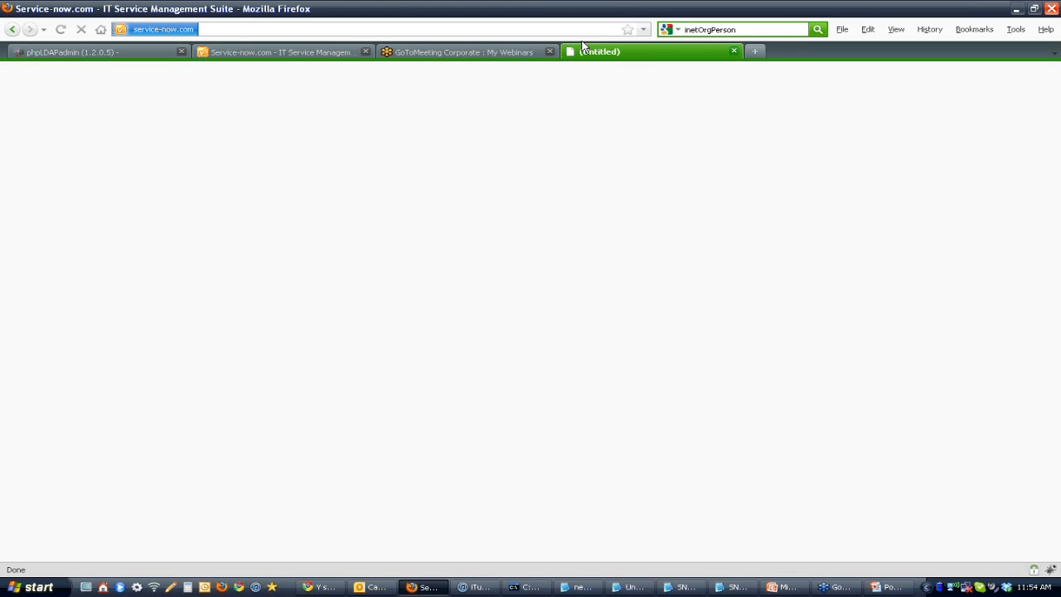
type("whats")
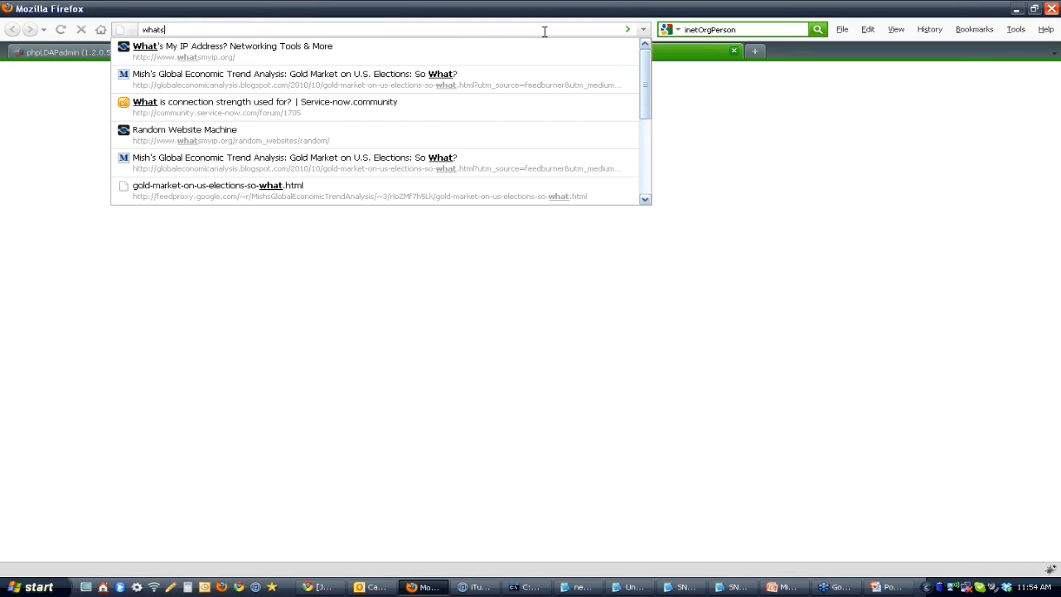
key("Down")
key("Return")
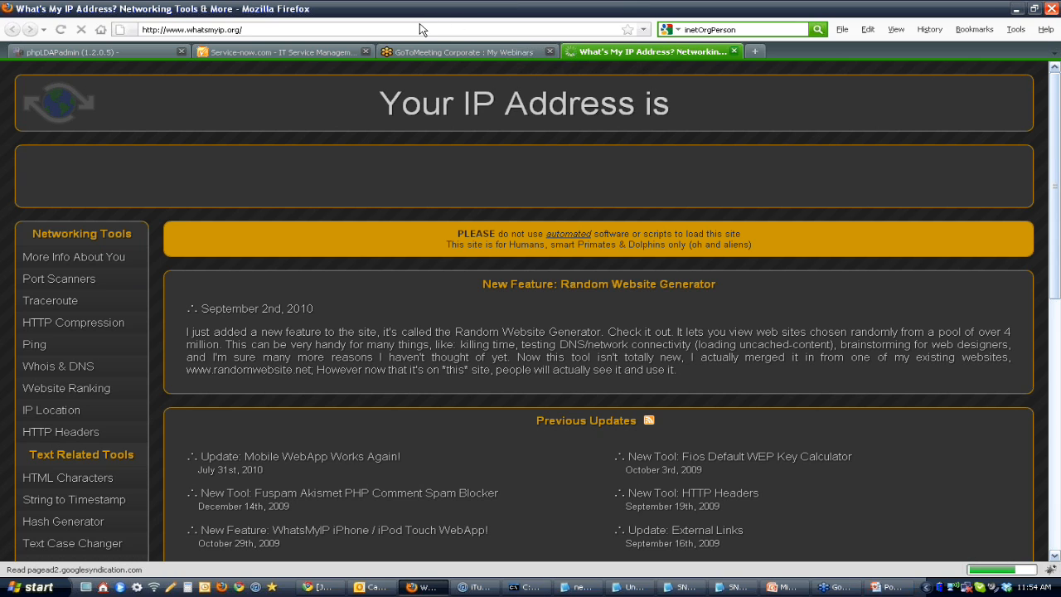
left_click_drag(562, 103, 733, 108)
key("ctrl+c")
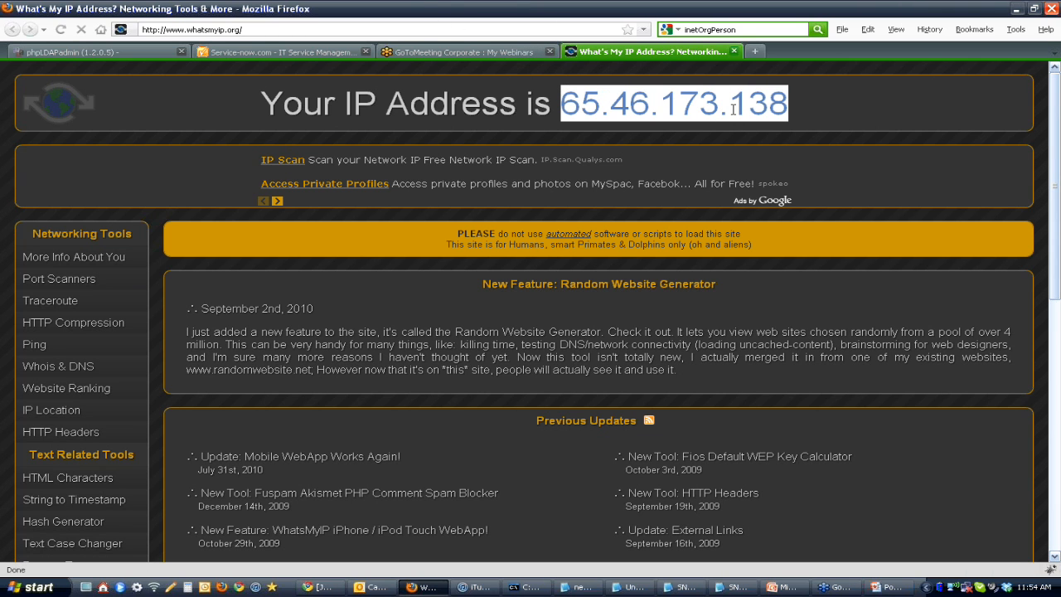
Step: Name the new LDAP server 65.46.173.138, set its URL to ldap://65.46.173.138:389/, and submit the record
left_click(291, 52)
left_click(260, 234)
key("ctrl+v")
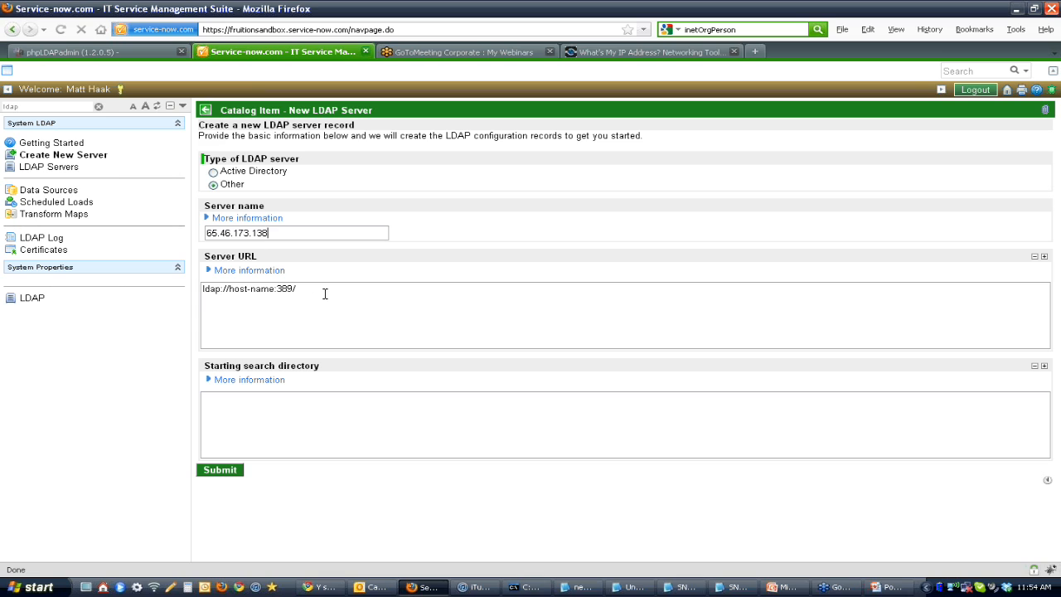
left_click_drag(230, 290, 275, 292)
key("ctrl+v")
left_click(228, 472)
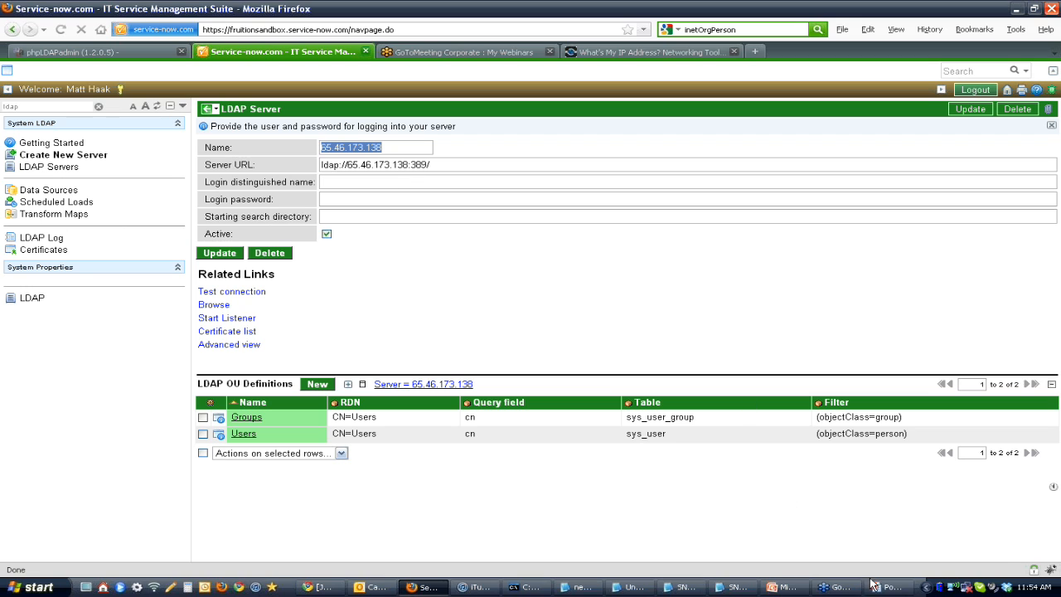
Step: Switch to the LDAP.pptx slide show in PowerPoint and review the slides around Configuration Basics: Authentication
left_click(788, 587)
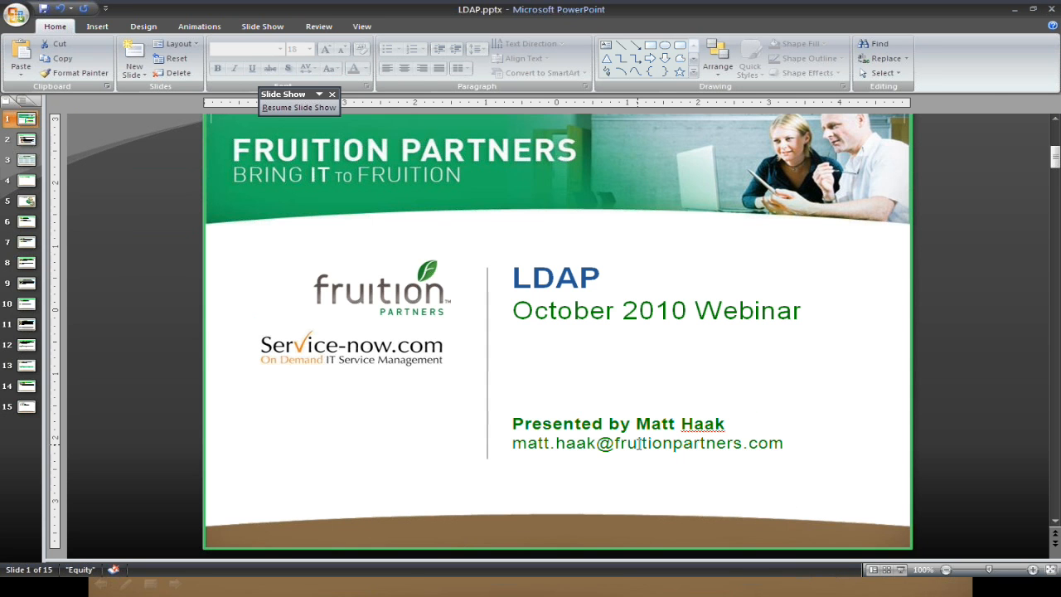
key("alt+Tab")
key("alt+Tab")
key("alt+Tab")
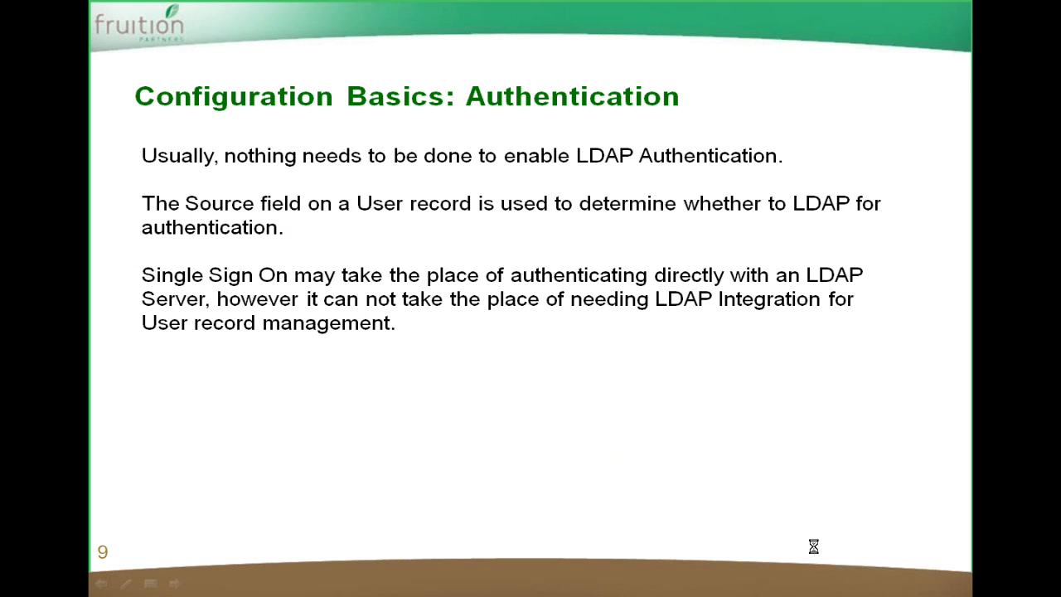
key("Right")
key("Left")
key("Left")
key("Right")
key("alt+Tab")
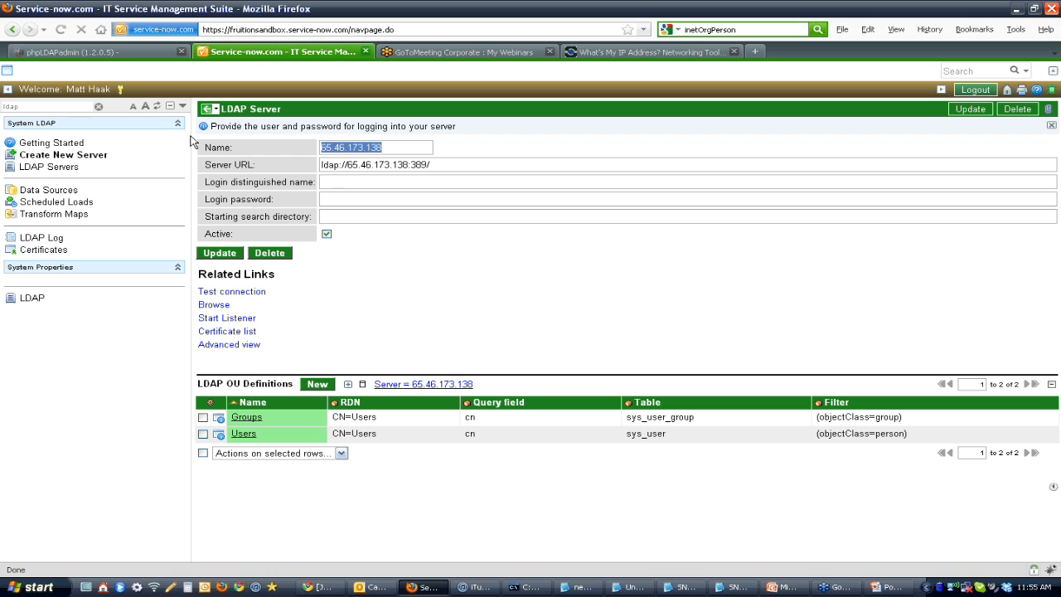
Step: Copy the distinguished name from the Gmail credentials email and set the LDAP server's login distinguished name to cn=Admin,o=Directory
left_click(330, 587)
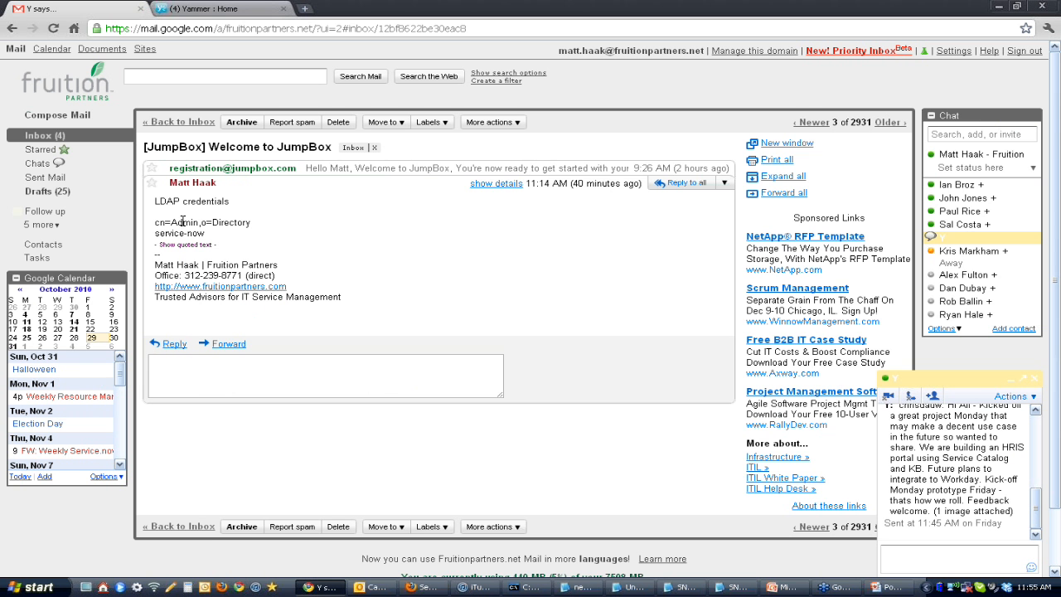
triple_click(223, 222)
key("ctrl+c")
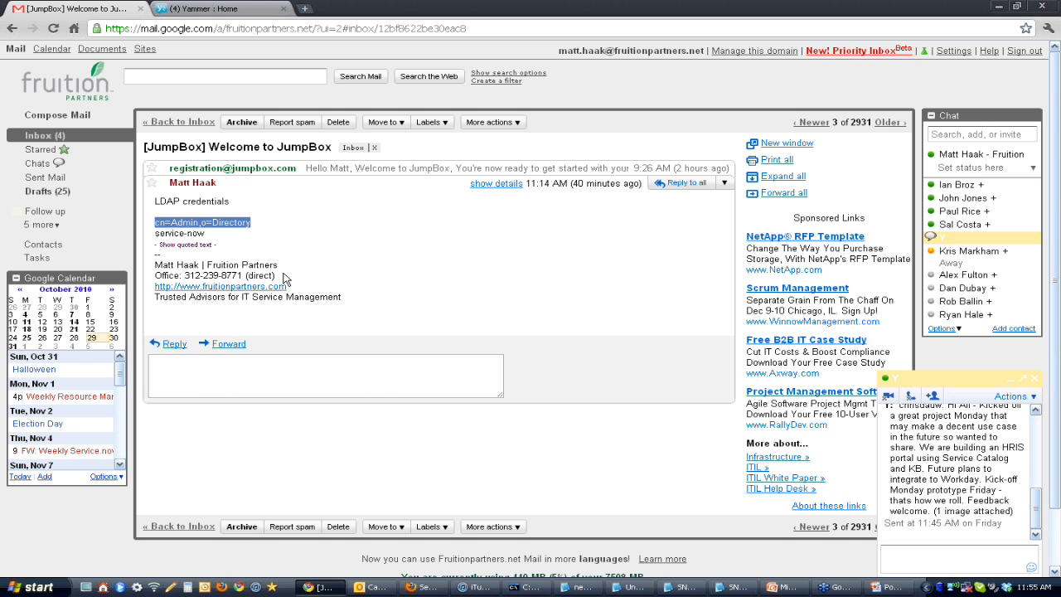
left_click(423, 587)
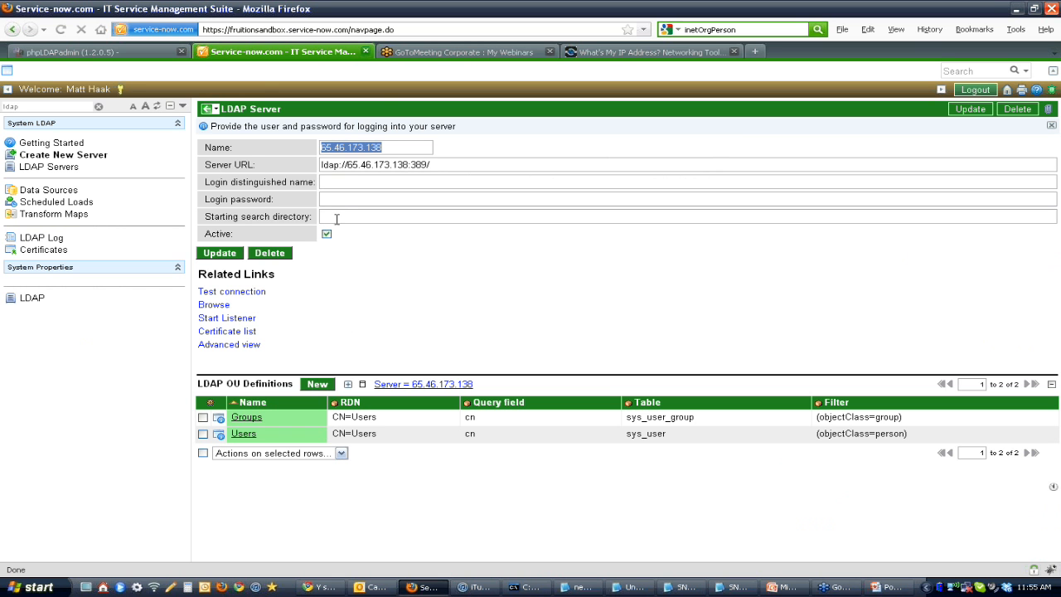
left_click(347, 185)
key("ctrl+v")
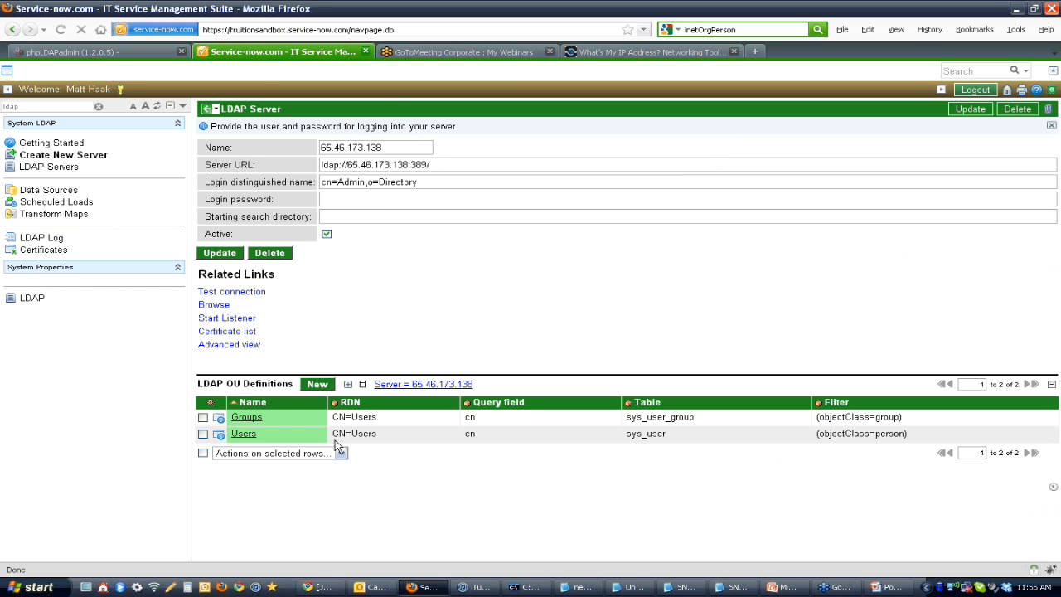
Step: Copy the LDAP password from the Gmail credentials email into the server record's login password
left_click(323, 587)
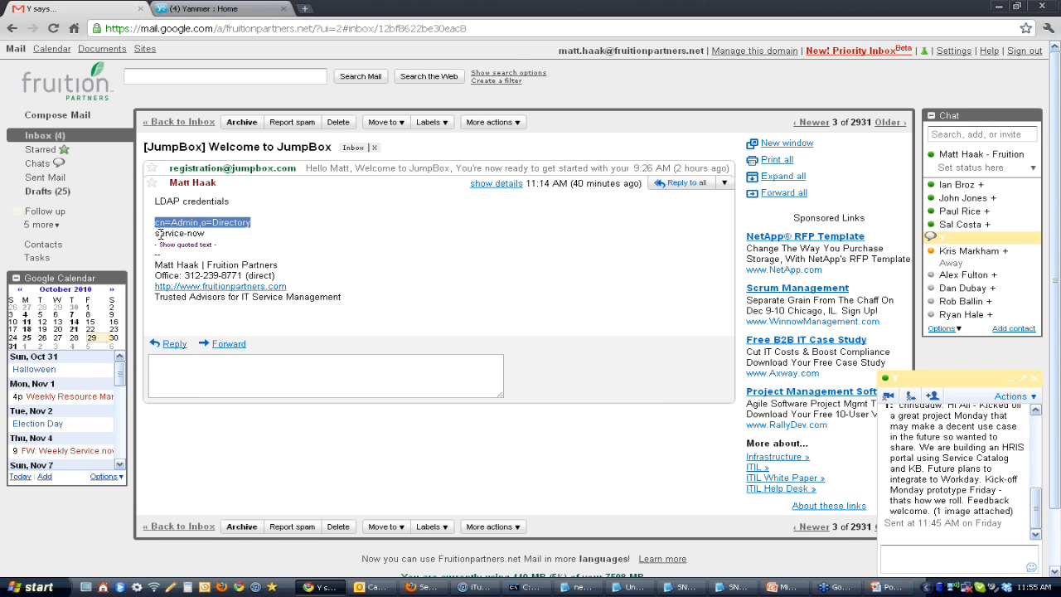
double_click(166, 234)
left_click_drag(166, 234, 204, 235)
left_click(423, 586)
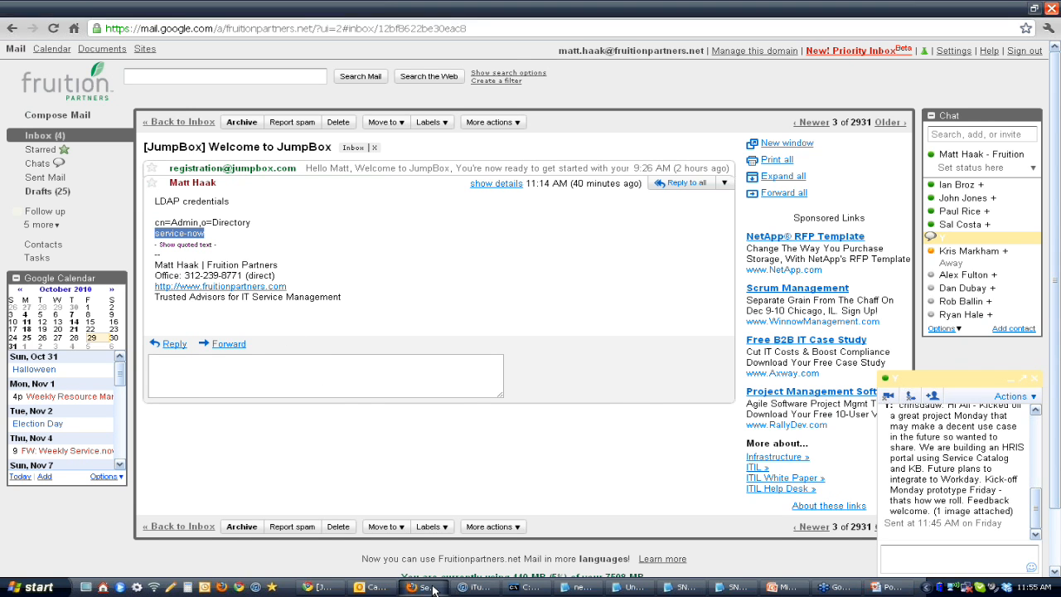
left_click(383, 199)
key("ctrl+v")
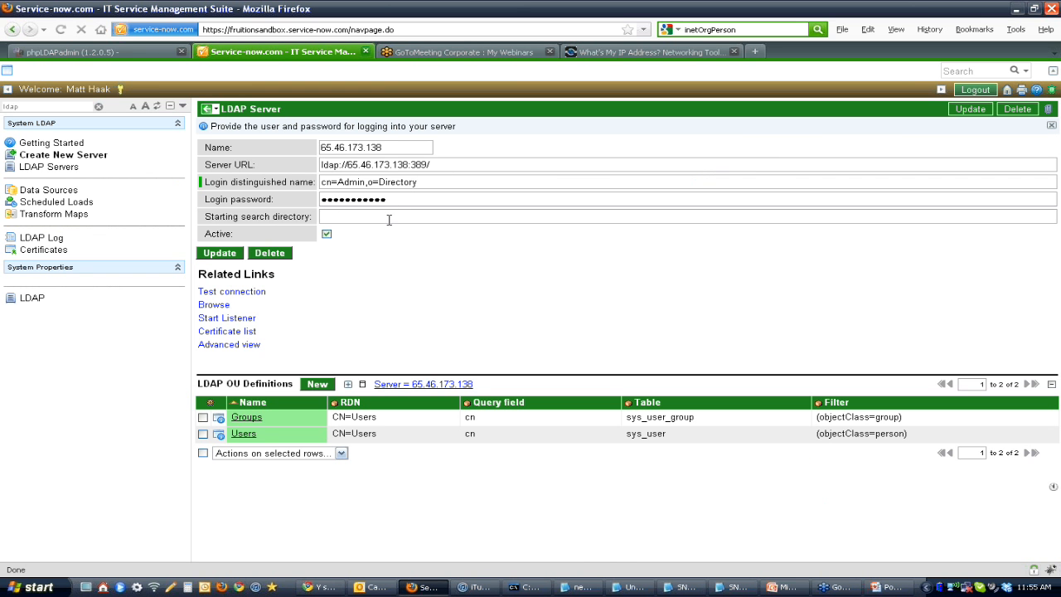
Step: Copy the organization part of the emailed distinguished name and set the LDAP server's starting search directory to o=Directory
left_click(324, 587)
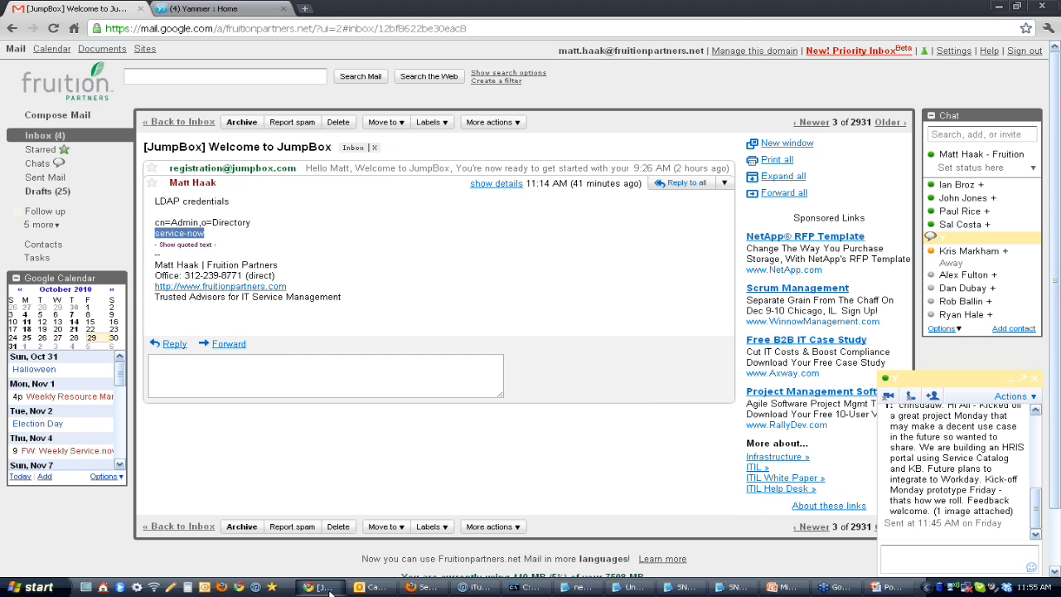
left_click_drag(252, 222, 201, 222)
key("ctrl+c")
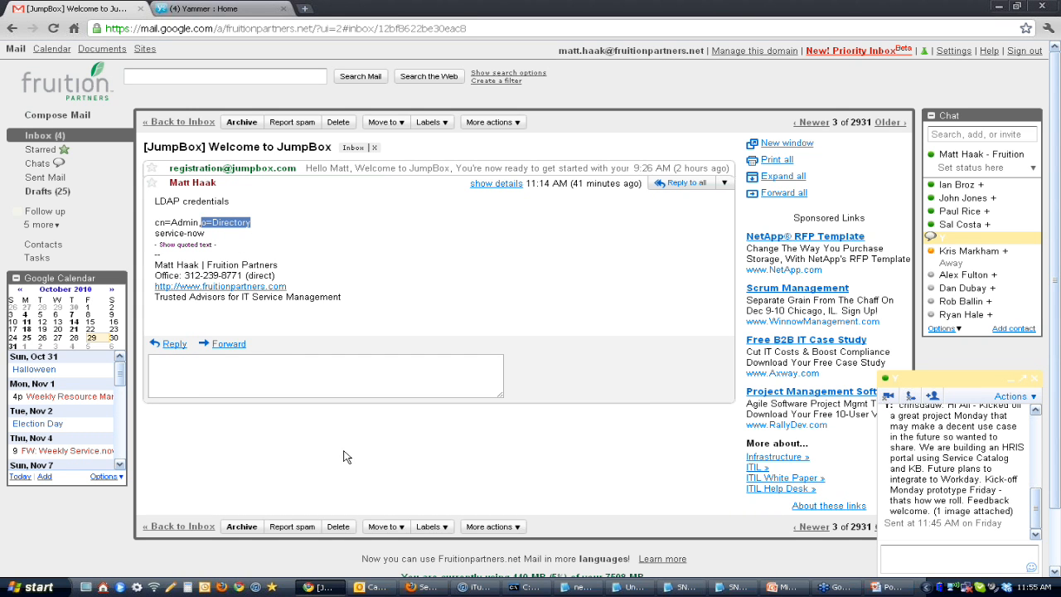
left_click(419, 590)
key("ctrl+v")
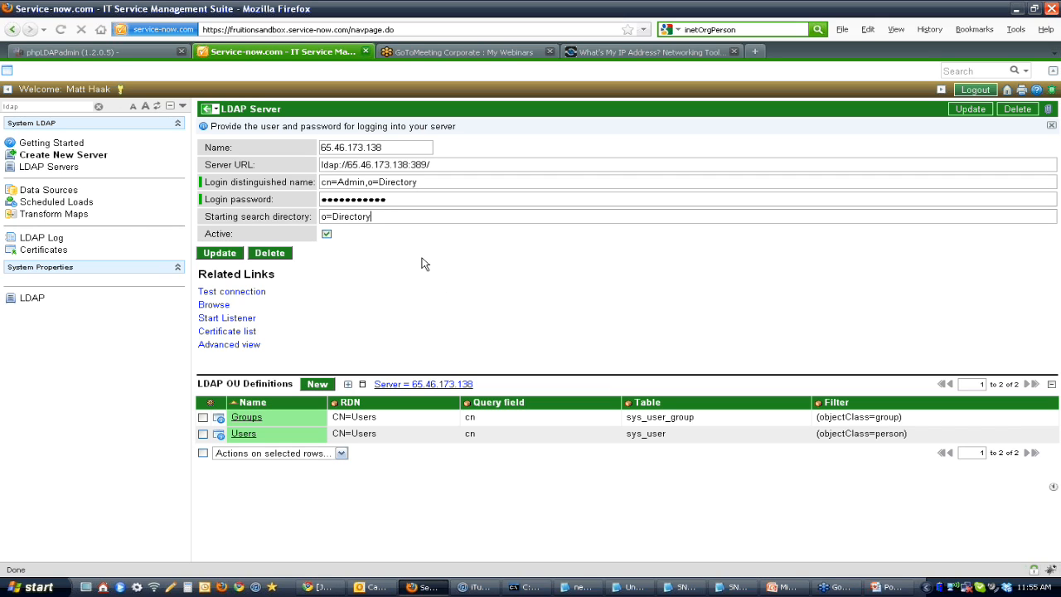
Step: Save the LDAP server record without leaving it and test its connection
right_click(327, 116)
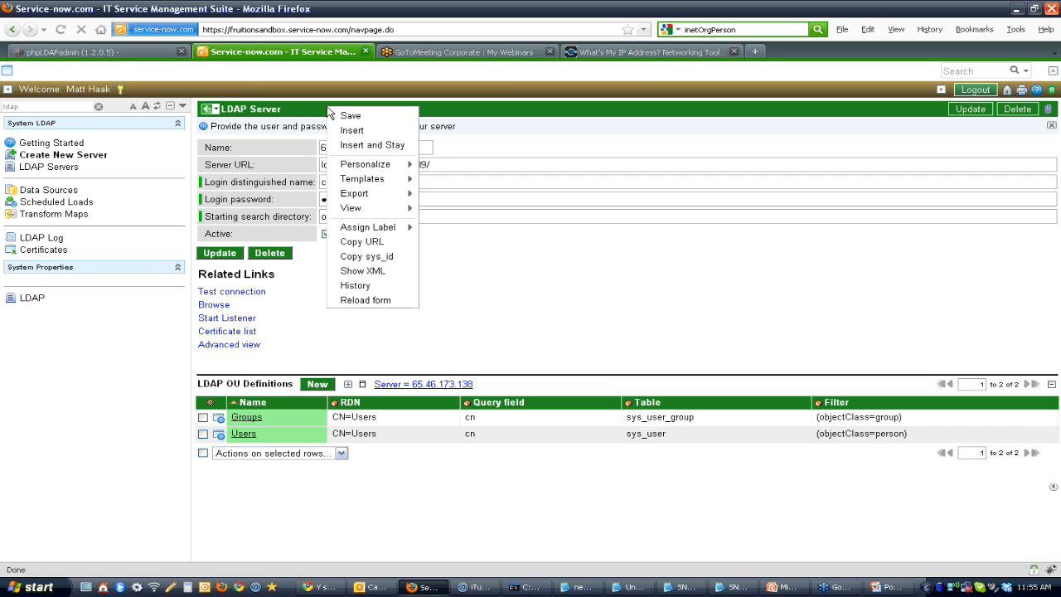
left_click(347, 115)
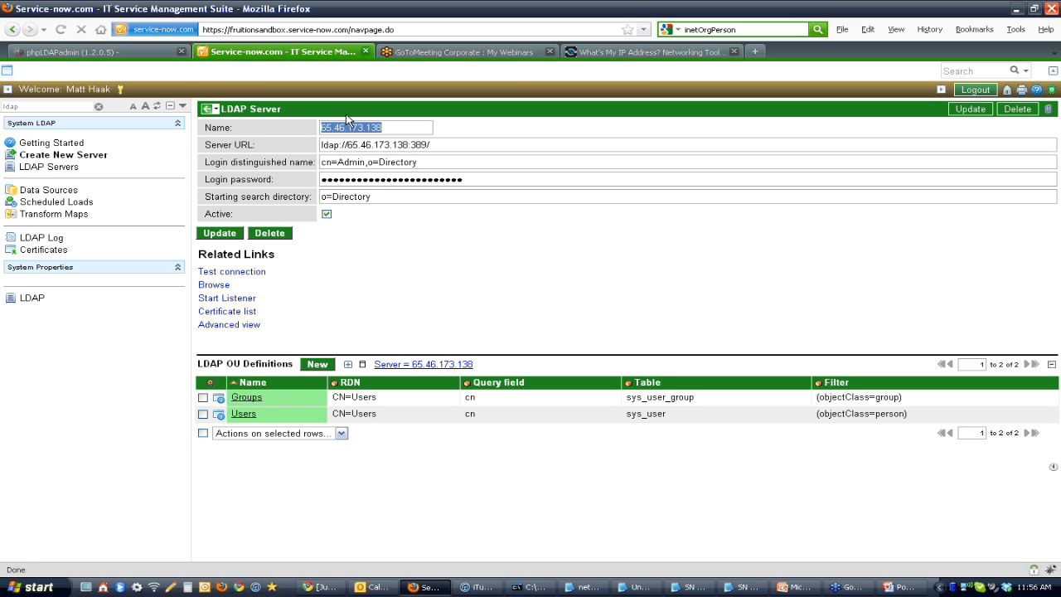
left_click(253, 276)
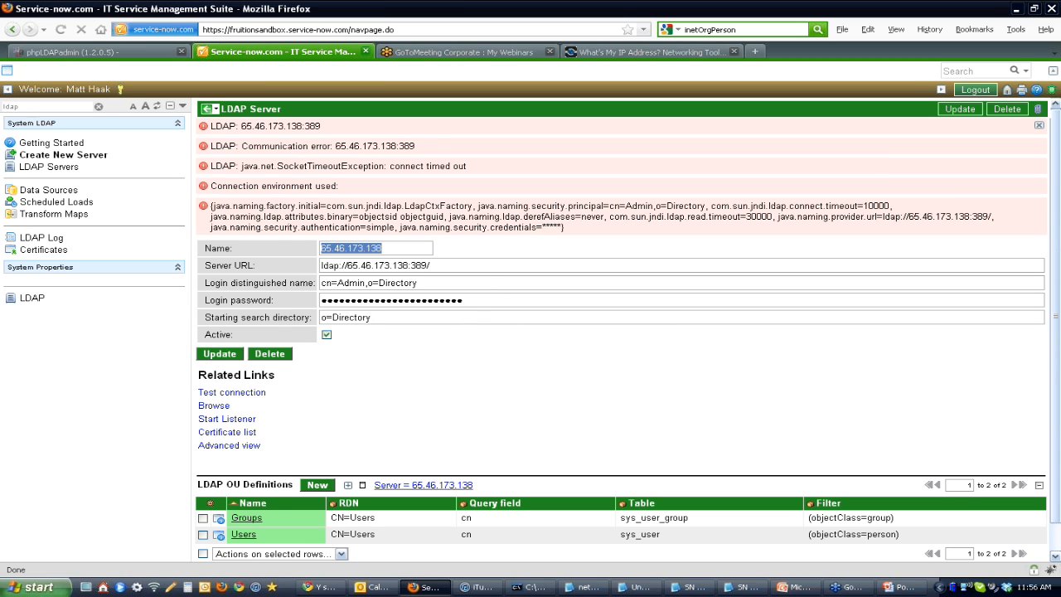
left_click(13, 592)
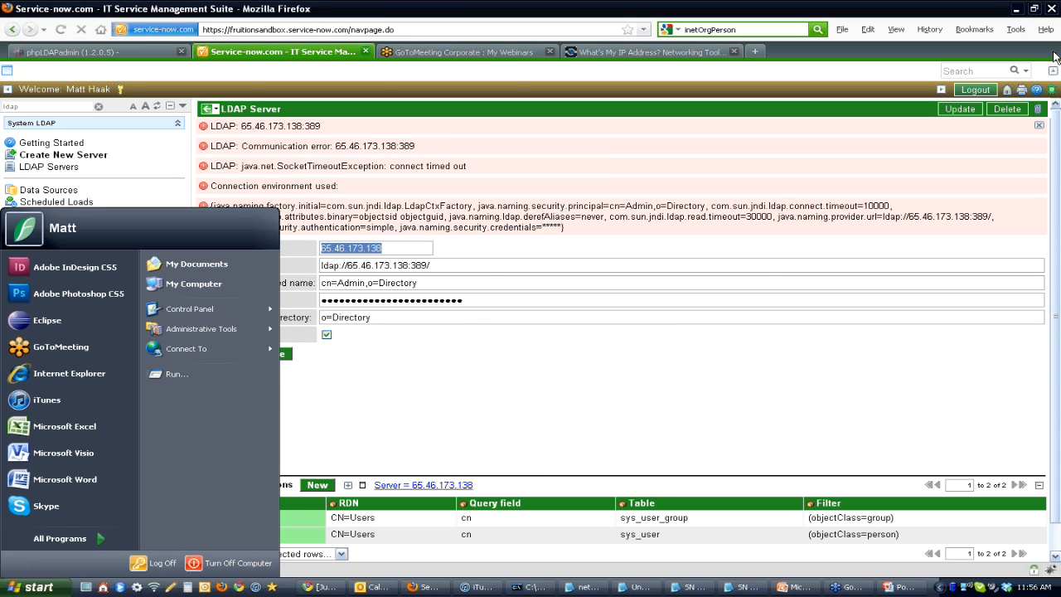
left_click(1051, 66)
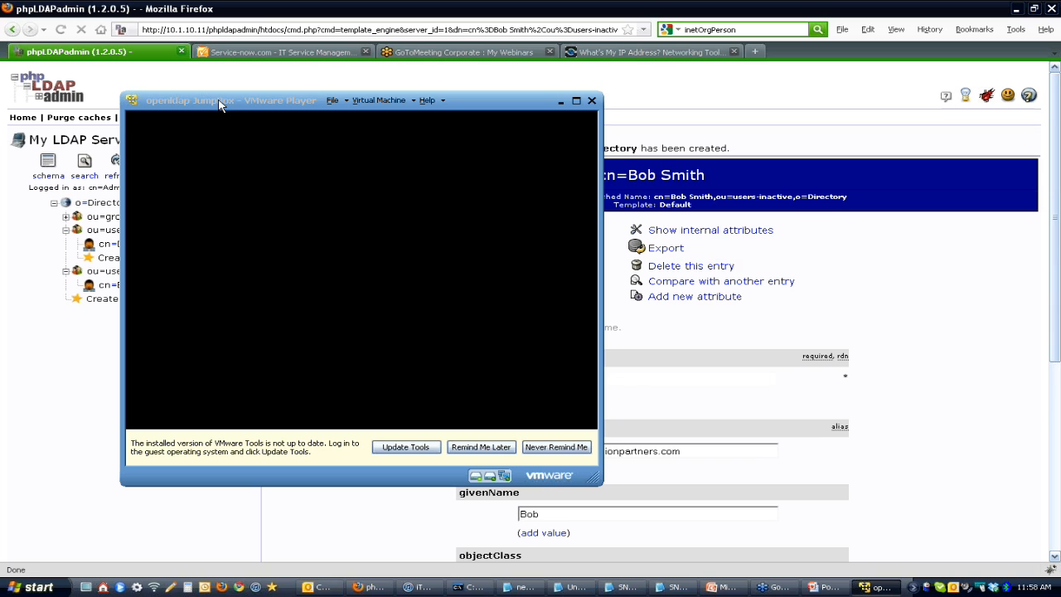
left_click(228, 10)
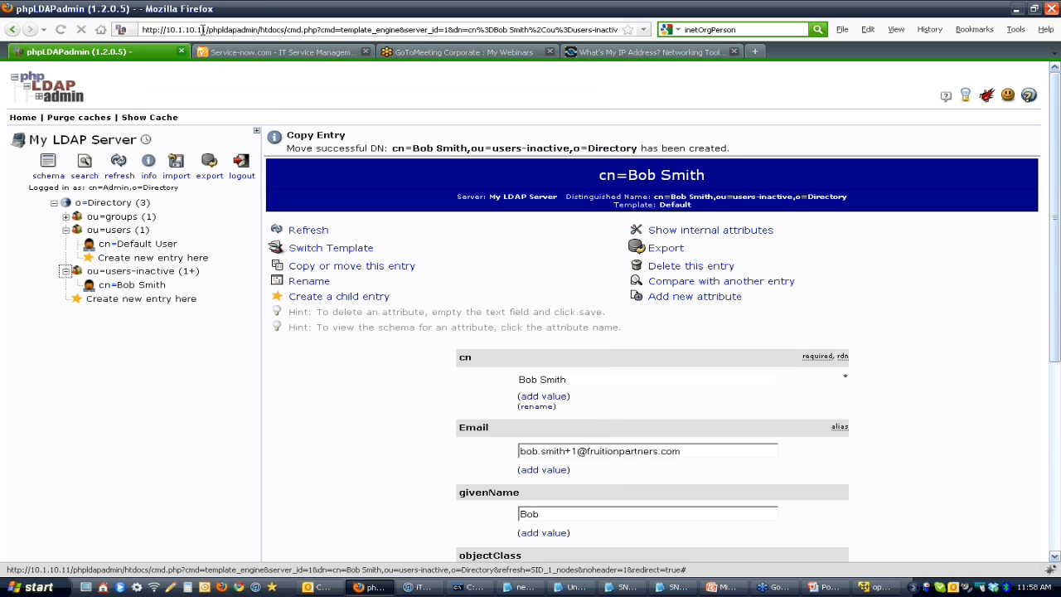
left_click_drag(207, 30, 761, 165)
key("BackSpace")
key("Return")
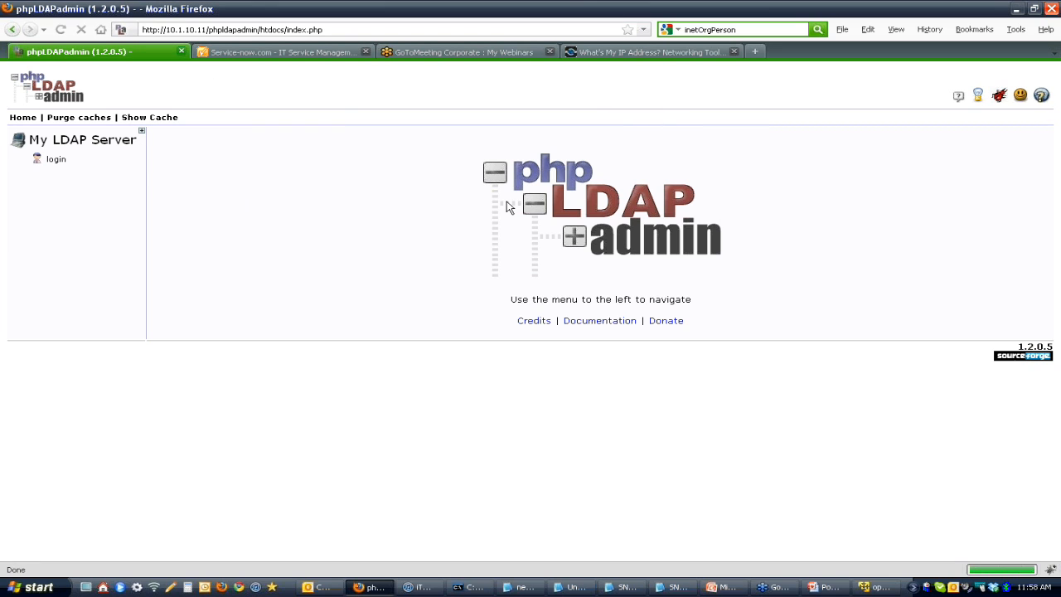
Step: Log in to My LDAP Server with login DN cn=Admin,o=Directory and the account password
left_click(55, 159)
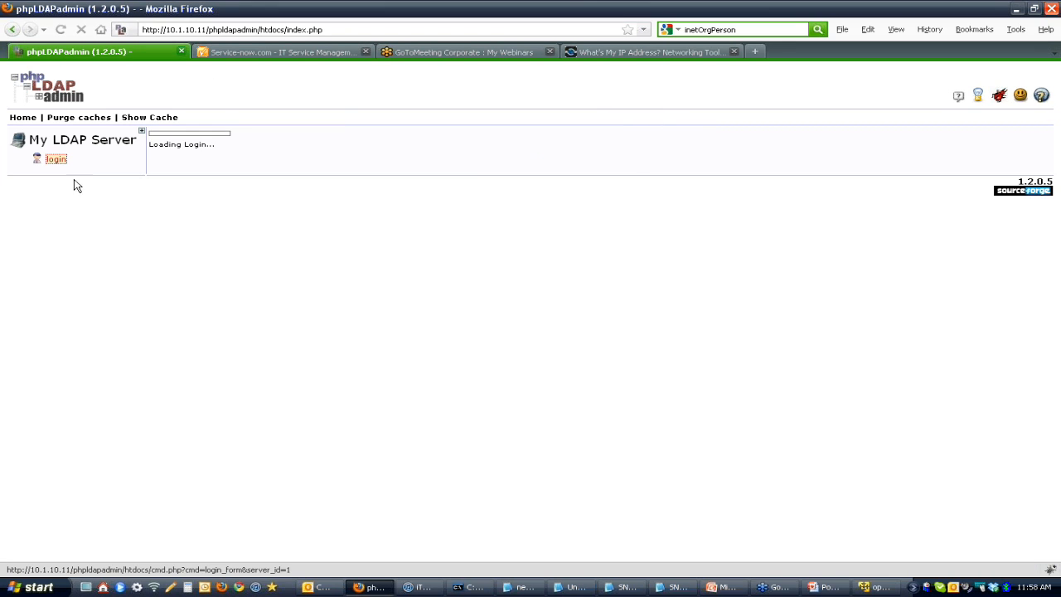
key("ctrl+v")
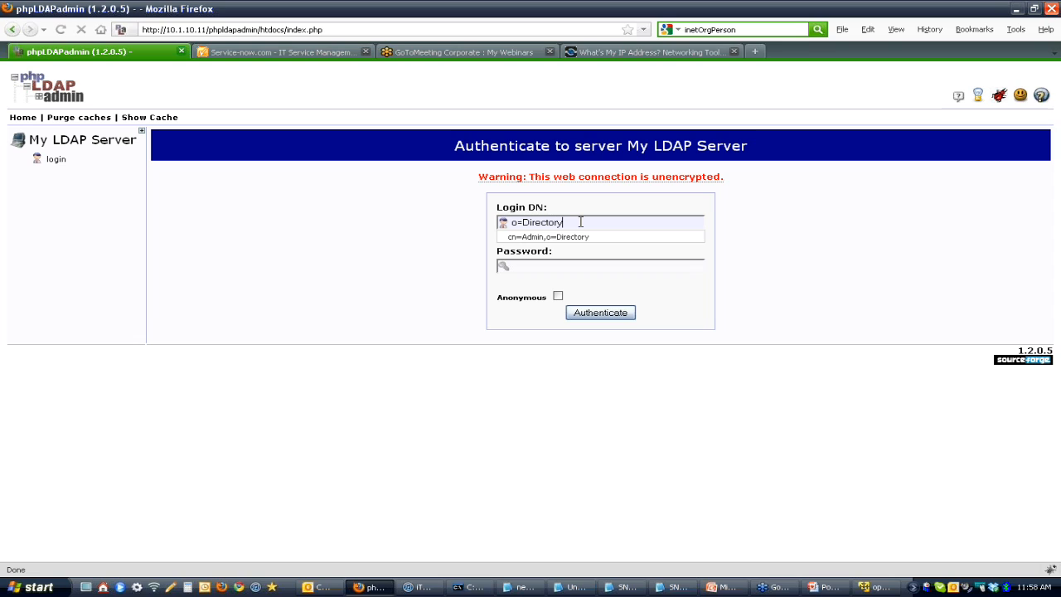
left_click(581, 237)
left_click(570, 265)
type("p**********")
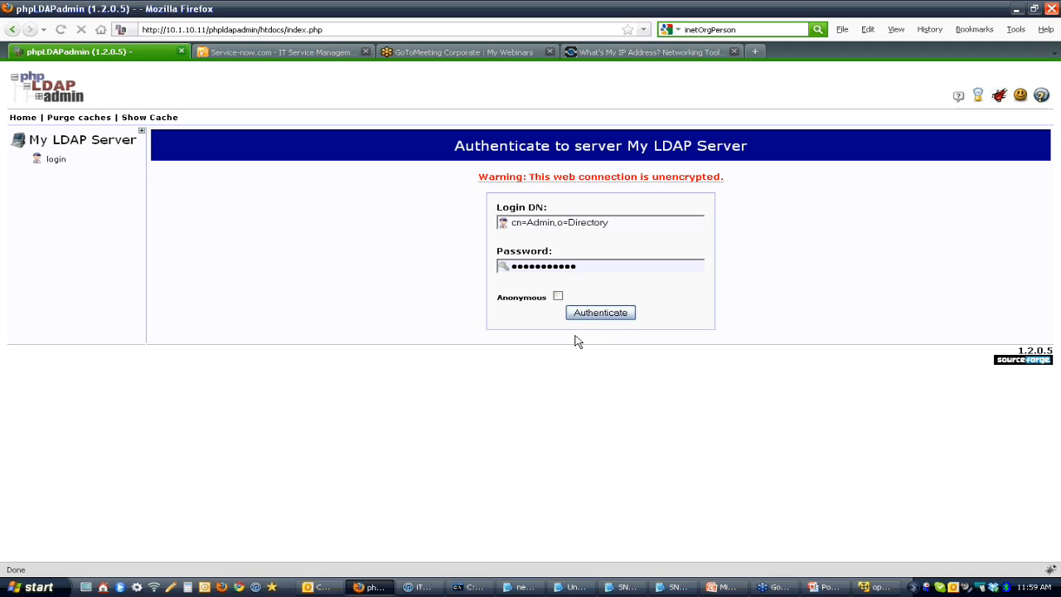
left_click(596, 316)
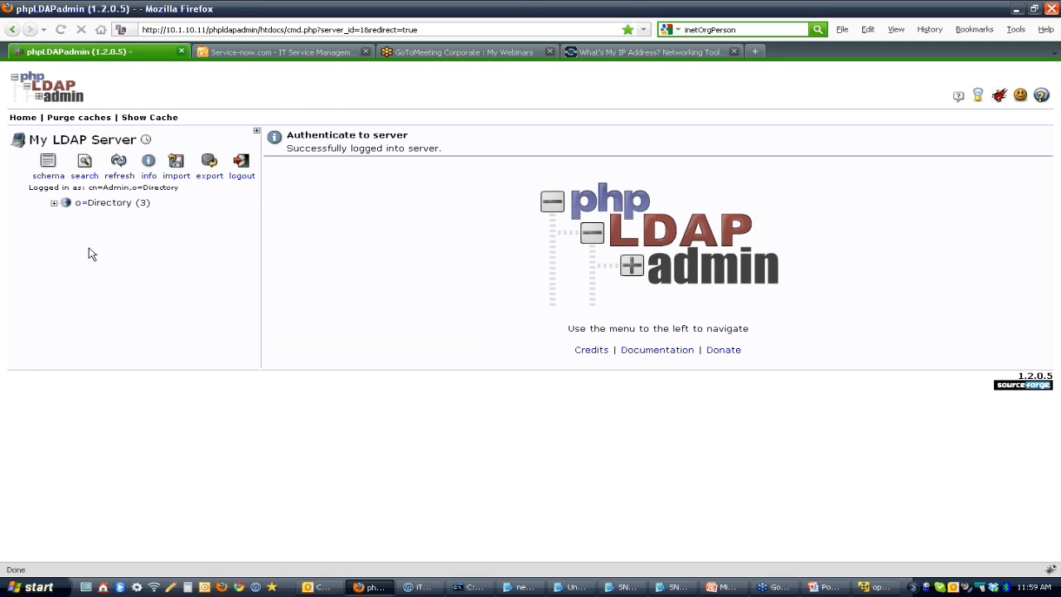
Step: Expand o=Directory and its ou=users unit in the LDAP tree and open the cn=Default User entry
left_click(54, 203)
left_click(116, 230)
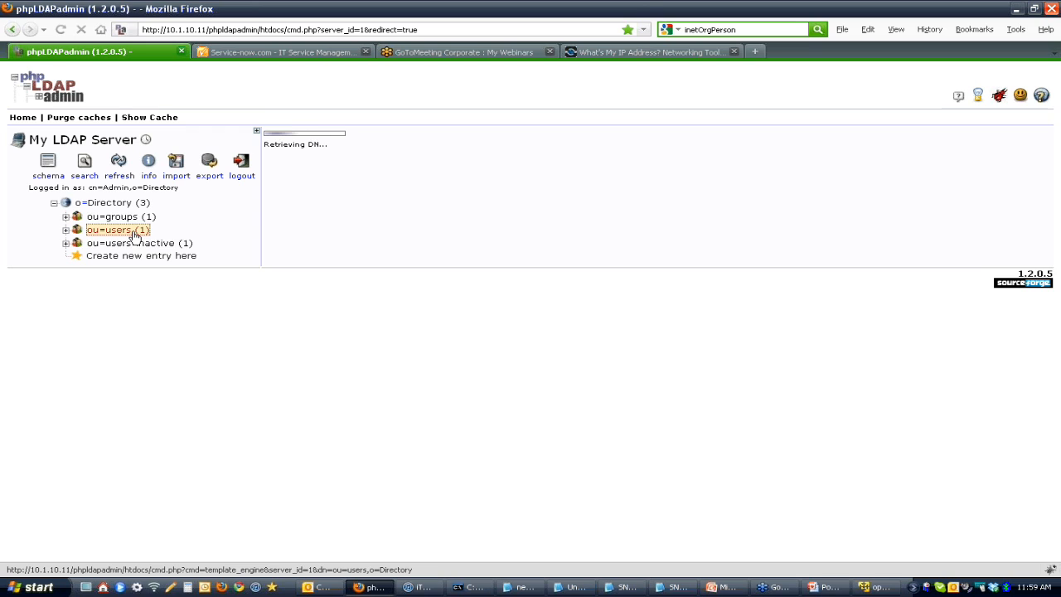
left_click(133, 231)
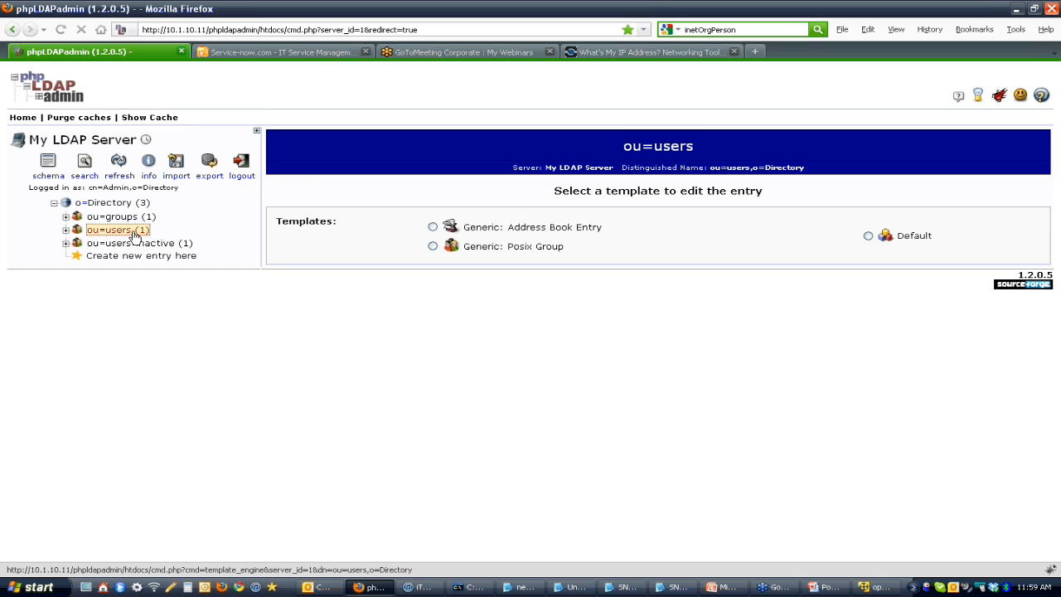
left_click(77, 230)
left_click(68, 230)
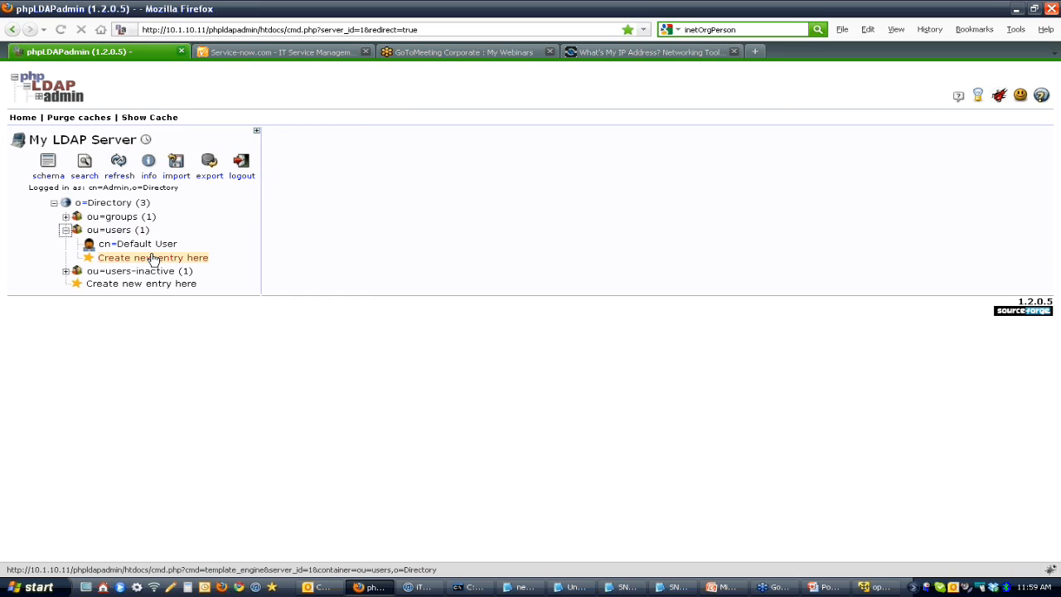
left_click(137, 246)
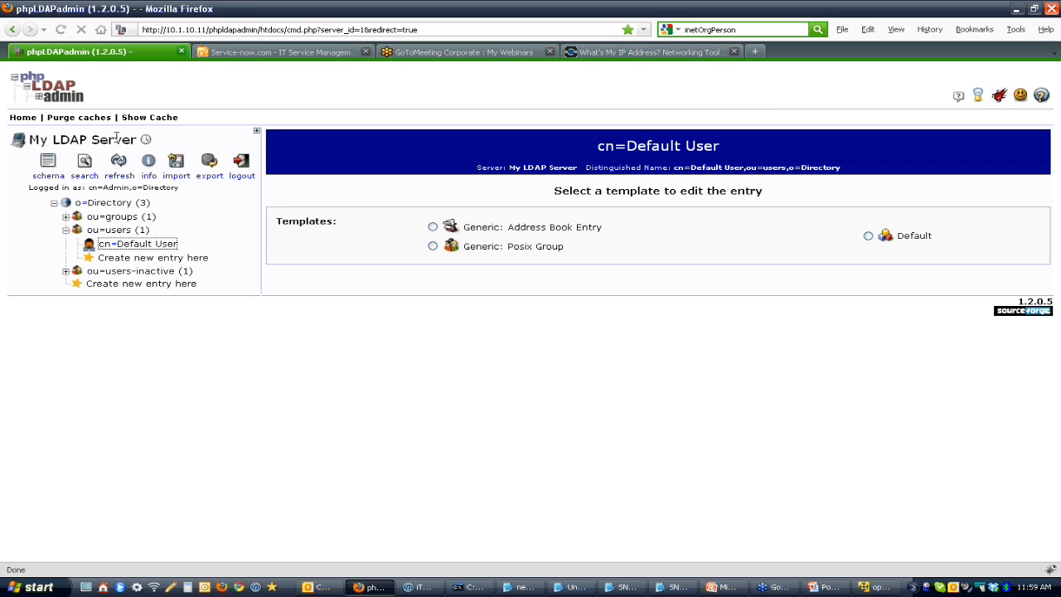
Step: Return to Service-now, retry the connection test, and reopen the LDAP server record from the LDAP Servers list found by filtering for ldap
left_click(299, 54)
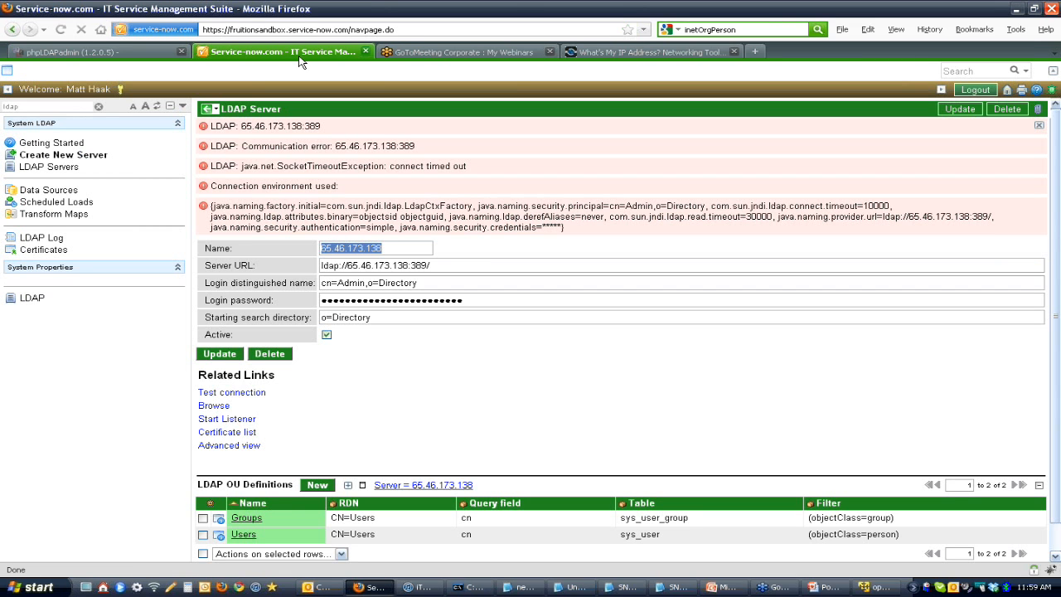
left_click(235, 393)
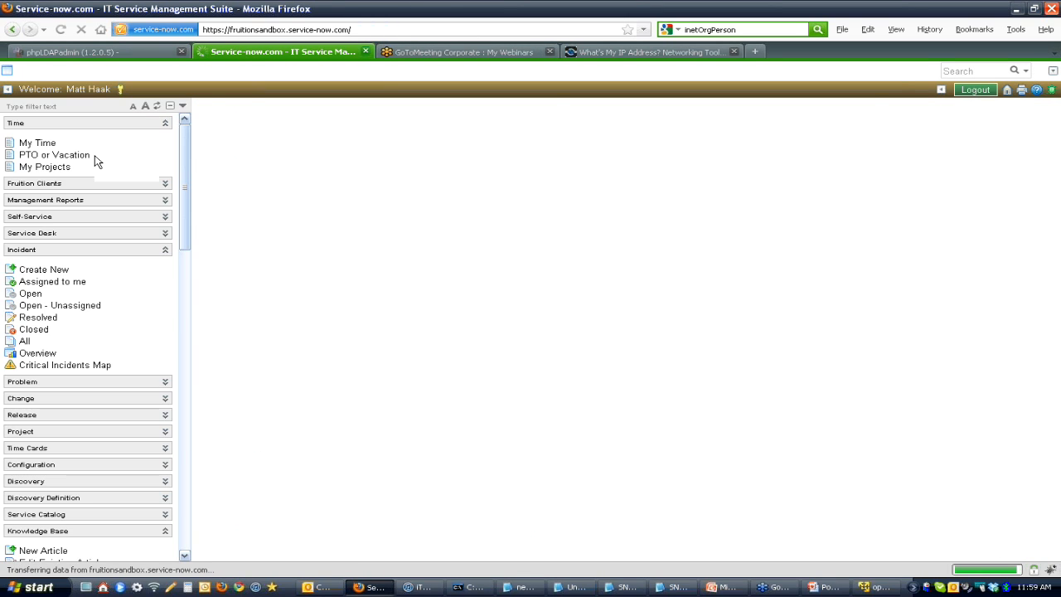
left_click(48, 106)
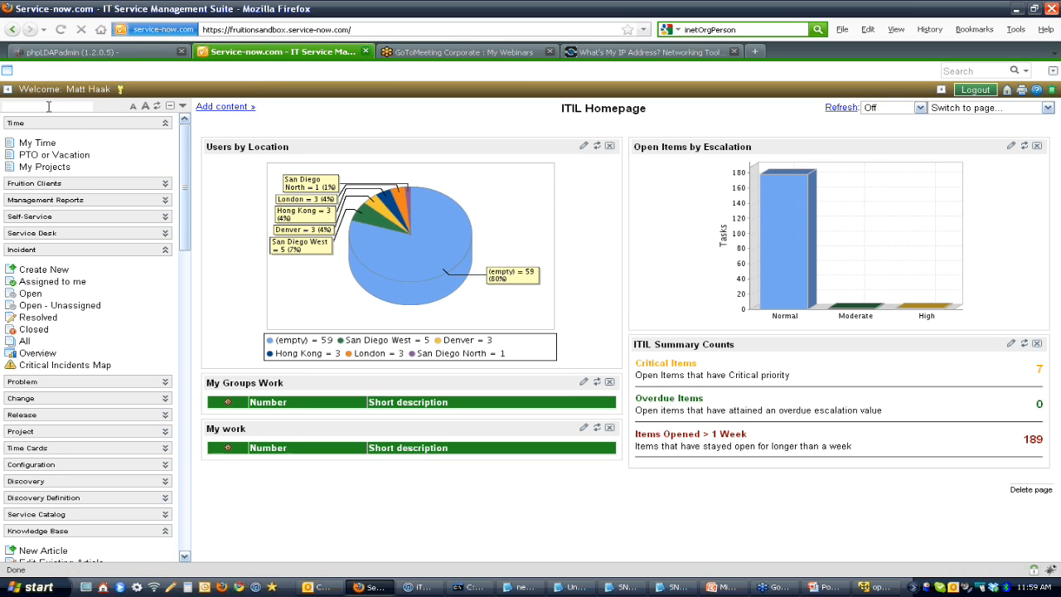
type("ld")
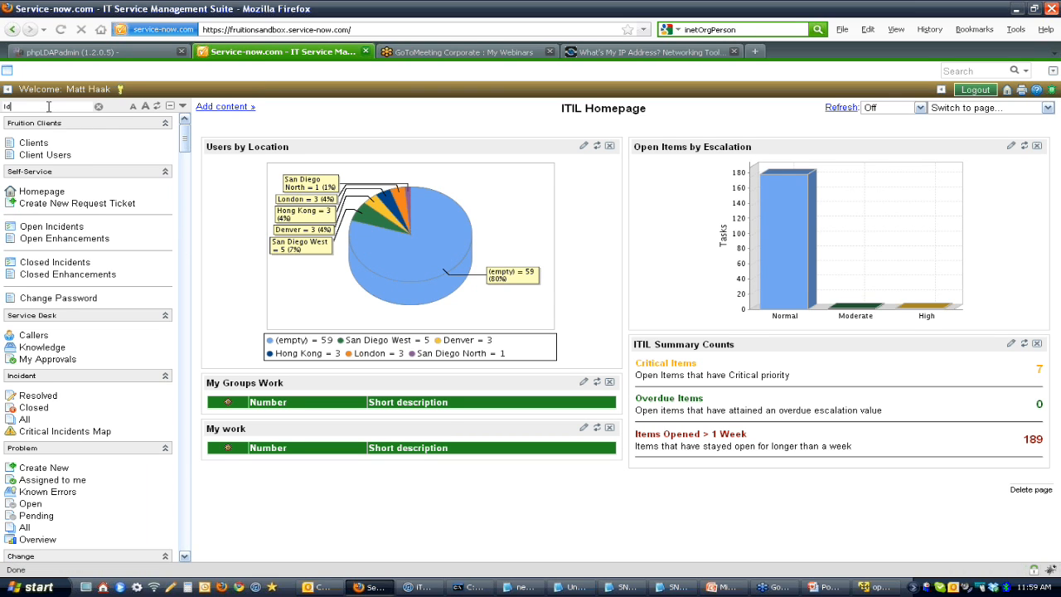
type("ap")
left_click(62, 167)
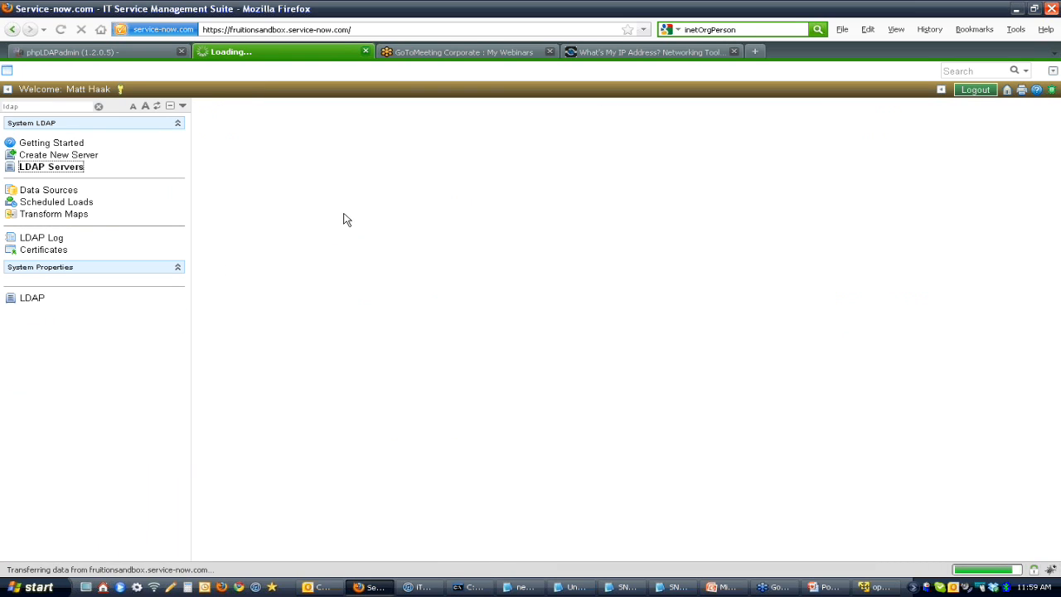
left_click(253, 159)
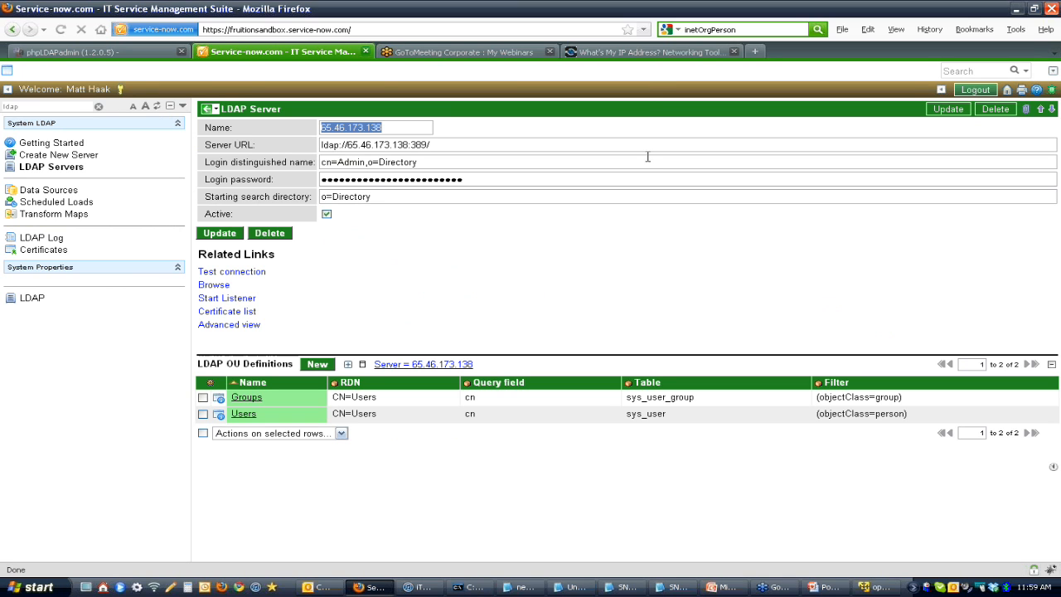
Step: Test the connection from the reopened LDAP server record, glancing at phpLDAPadmin while it runs
left_click(247, 272)
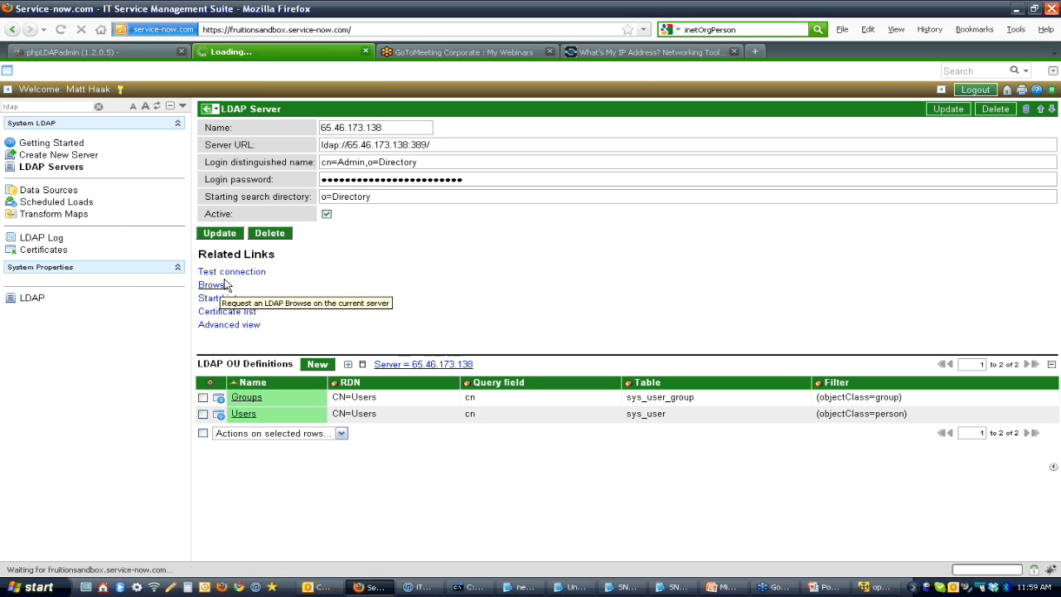
left_click(144, 50)
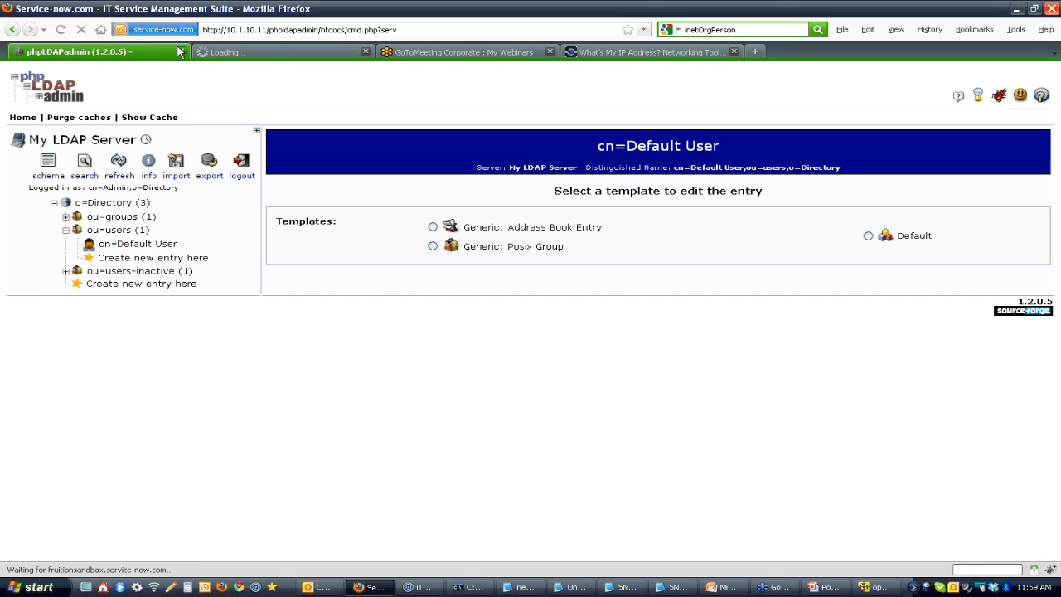
left_click(269, 53)
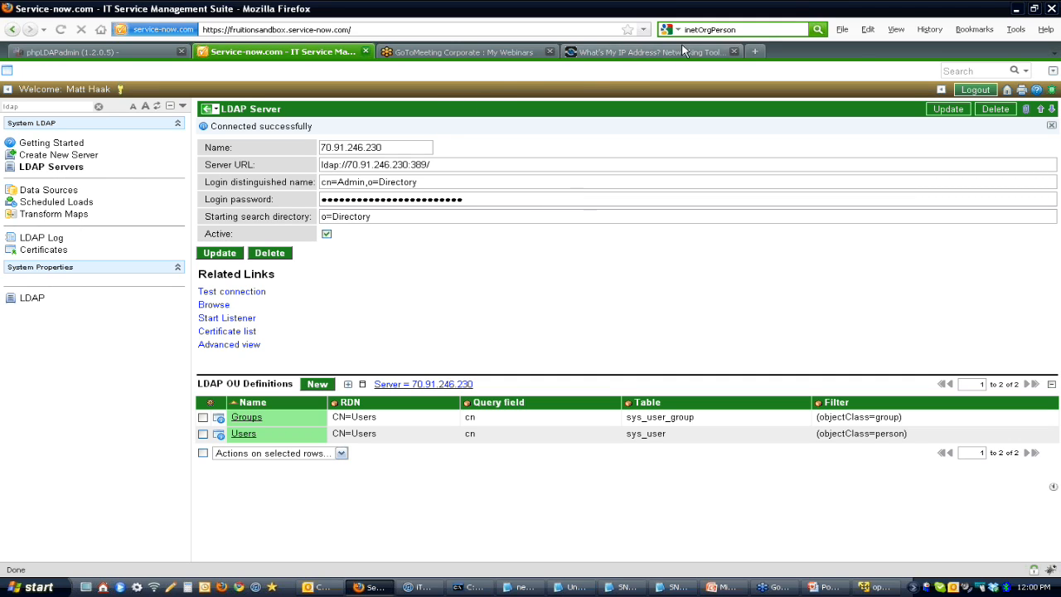
Step: Close the What's My IP Address page and highlight the port part of the LDAP server's URL
left_click(734, 55)
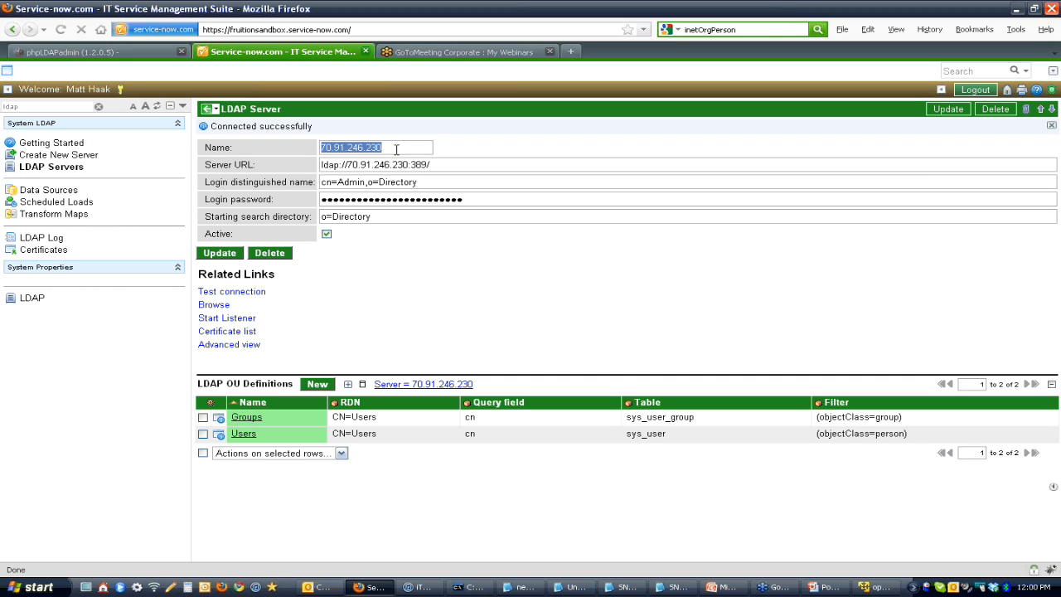
left_click(439, 169)
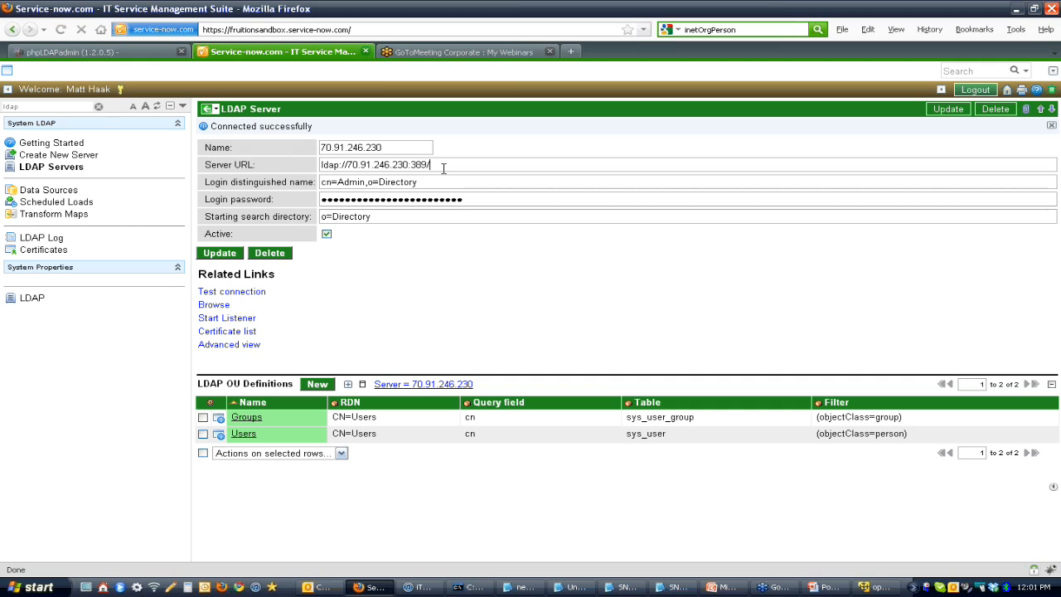
left_click_drag(434, 168, 409, 168)
left_click(462, 168)
left_click(209, 109)
left_click(413, 112)
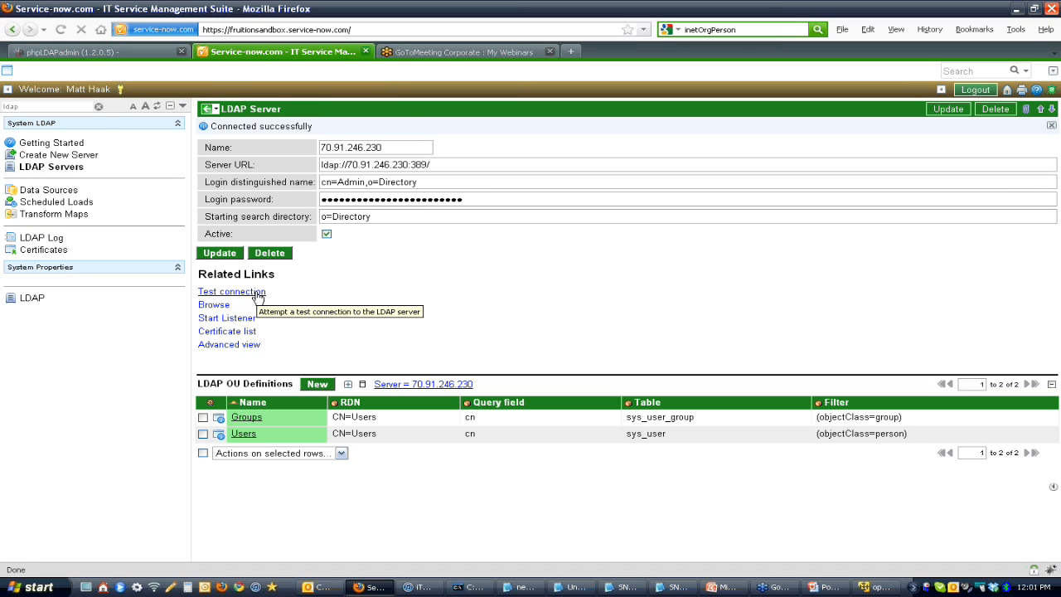
Step: Browse the LDAP server's directory and expand the ou=users and ou=users-inactive nodes to examine their entries
left_click(228, 306)
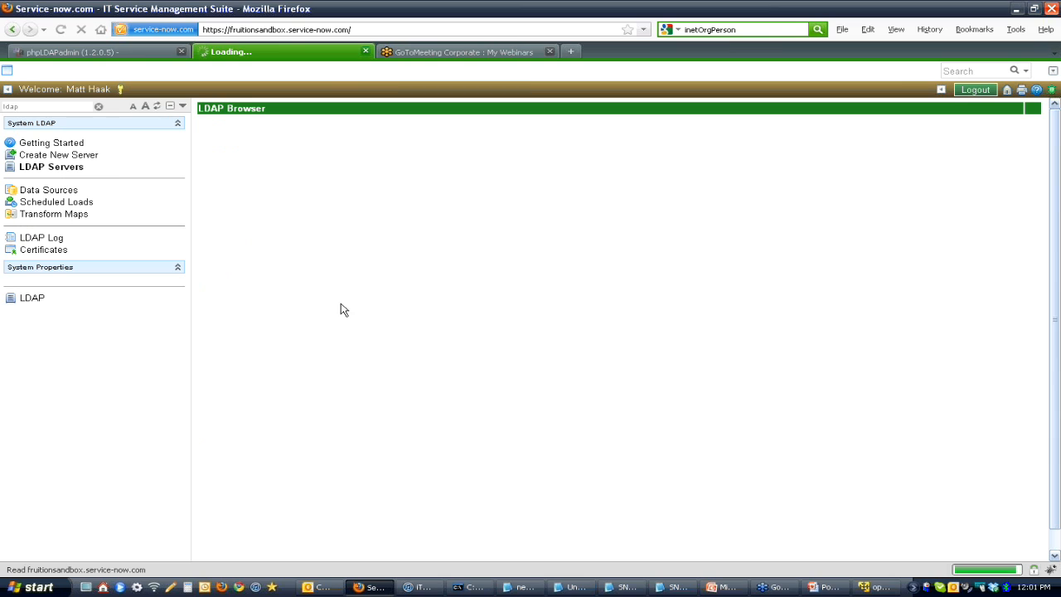
left_click(207, 164)
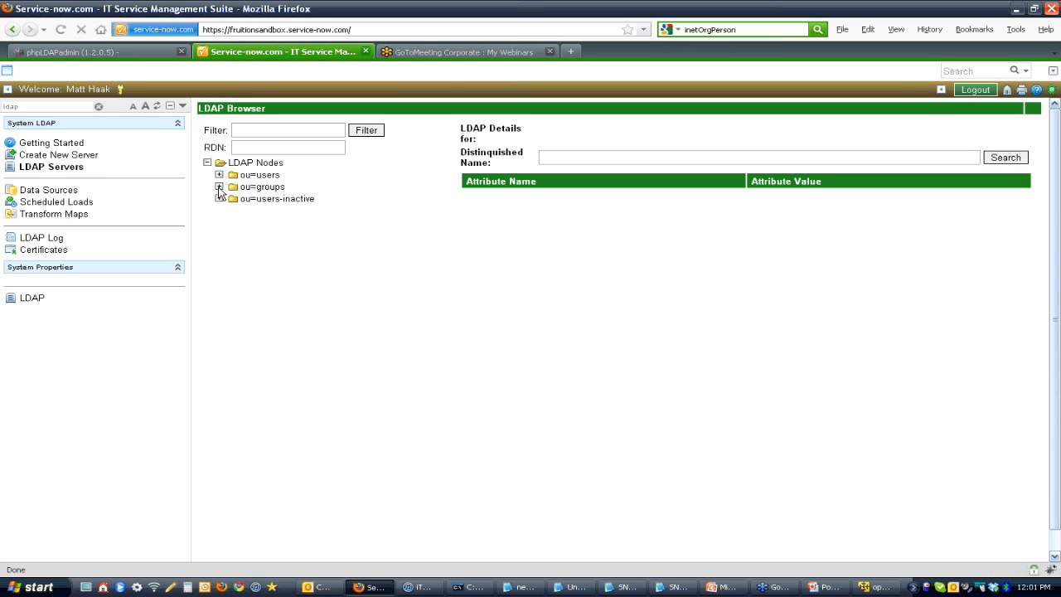
left_click(219, 175)
left_click(231, 186)
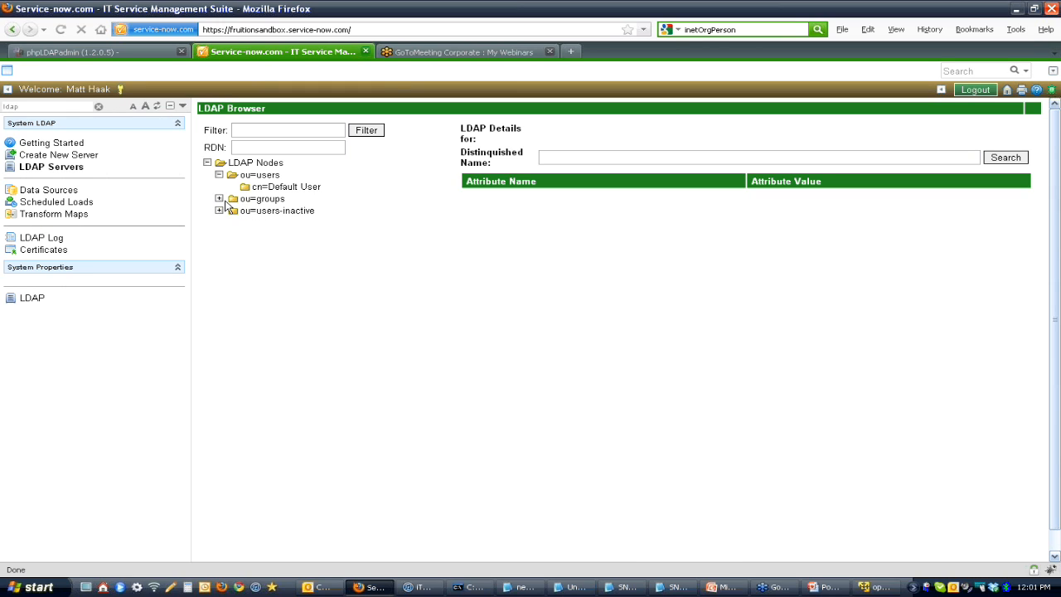
left_click(218, 211)
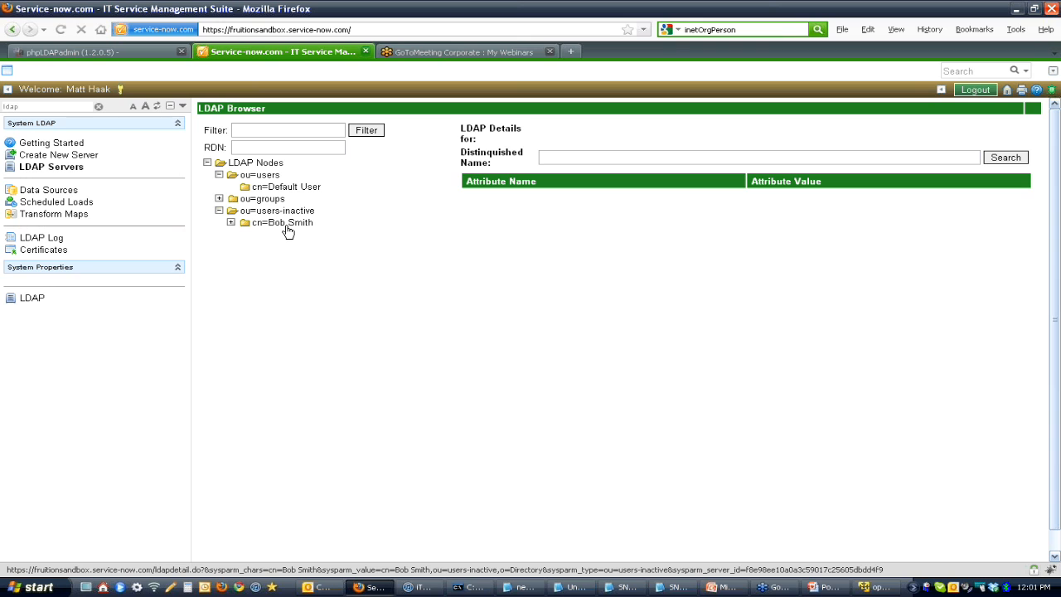
Step: Switch to phpLDAPadmin and start a new entry under ou=users with the Generic: User Account template
left_click(124, 51)
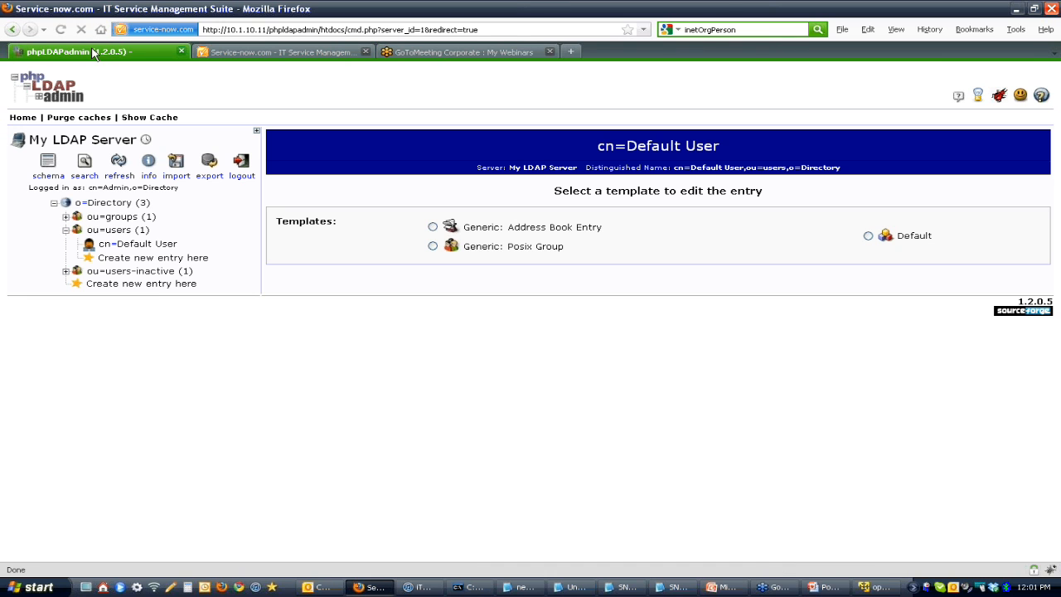
left_click(104, 258)
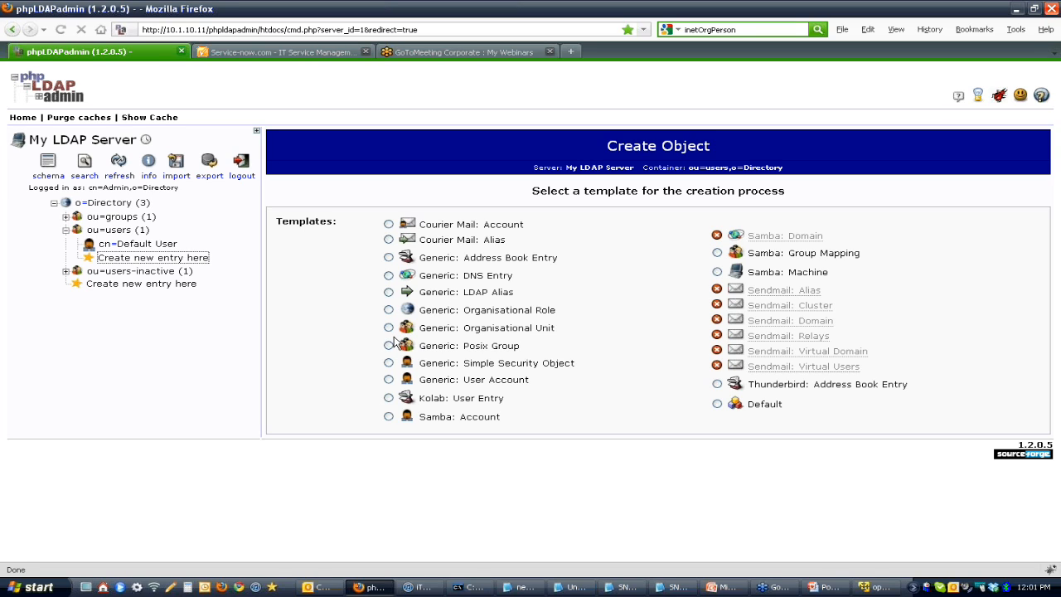
left_click(388, 379)
Step: Enter the new user's first name and last name, keeping the surname out of the first name, and check the generated user ID
left_click(556, 252)
key("Tab")
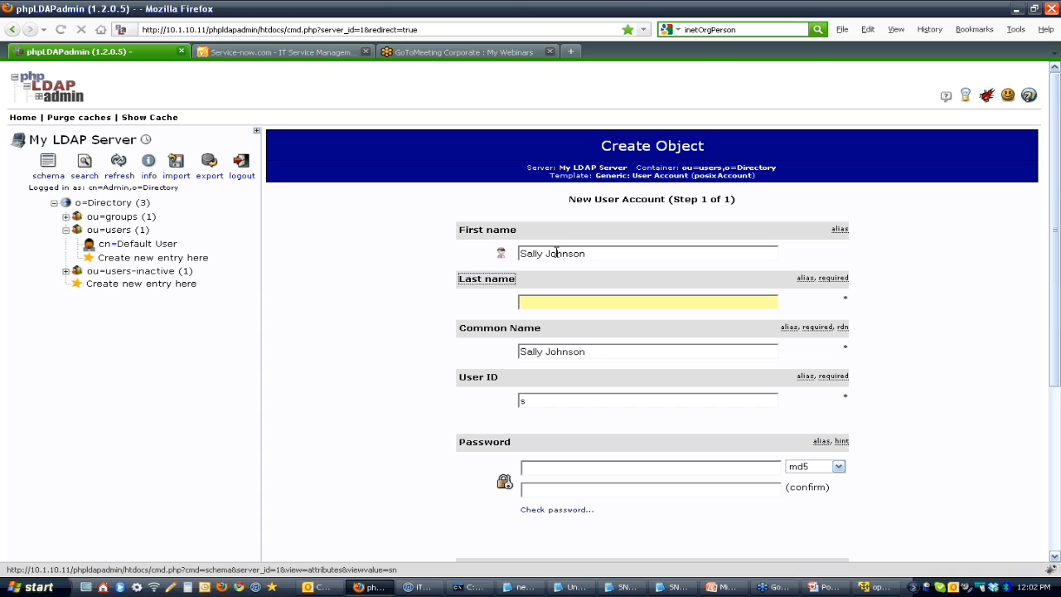
left_click(613, 256)
key("BackSpace")
key("BackSpace")
key("BackSpace")
key("BackSpace")
key("BackSpace")
key("BackSpace")
key("BackSpace")
key("BackSpace")
left_click(607, 306)
type("Johnson")
key("Tab")
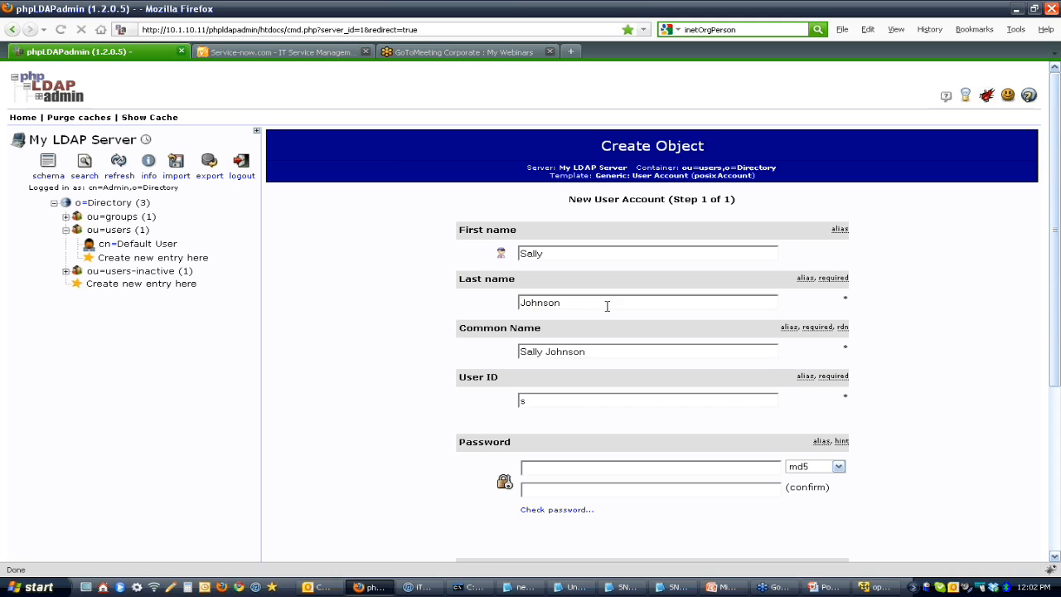
left_click_drag(644, 400, 450, 379)
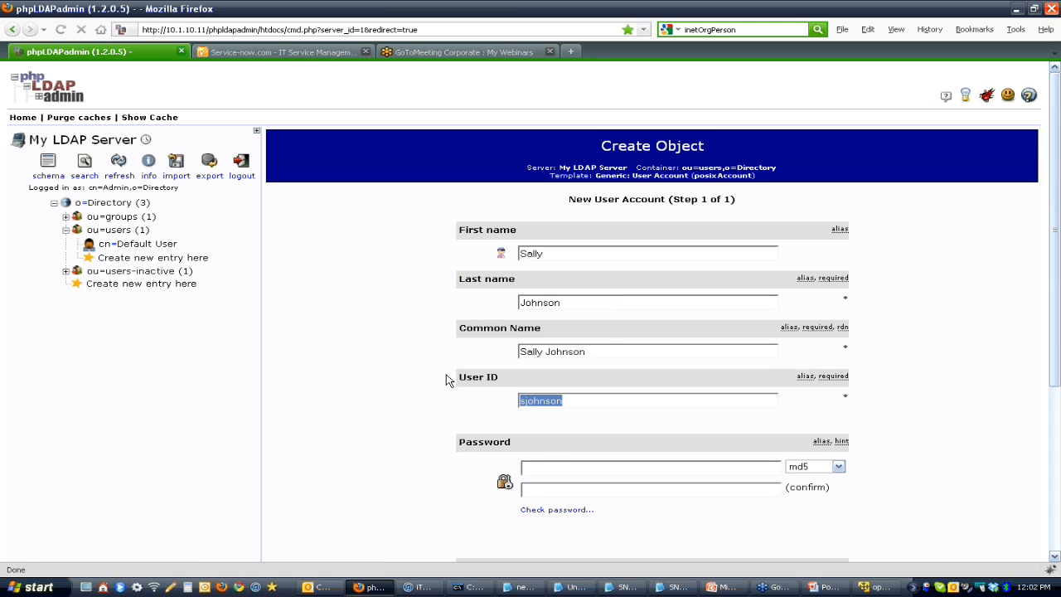
Step: Enter and confirm the new user's account password and set its encryption type to clear
left_click(539, 467)
key("Tab")
left_click(838, 467)
left_click(808, 504)
left_click(838, 467)
left_click(809, 486)
Step: Set the new user account's GID Number to default
scroll(916, 472, "down", 5)
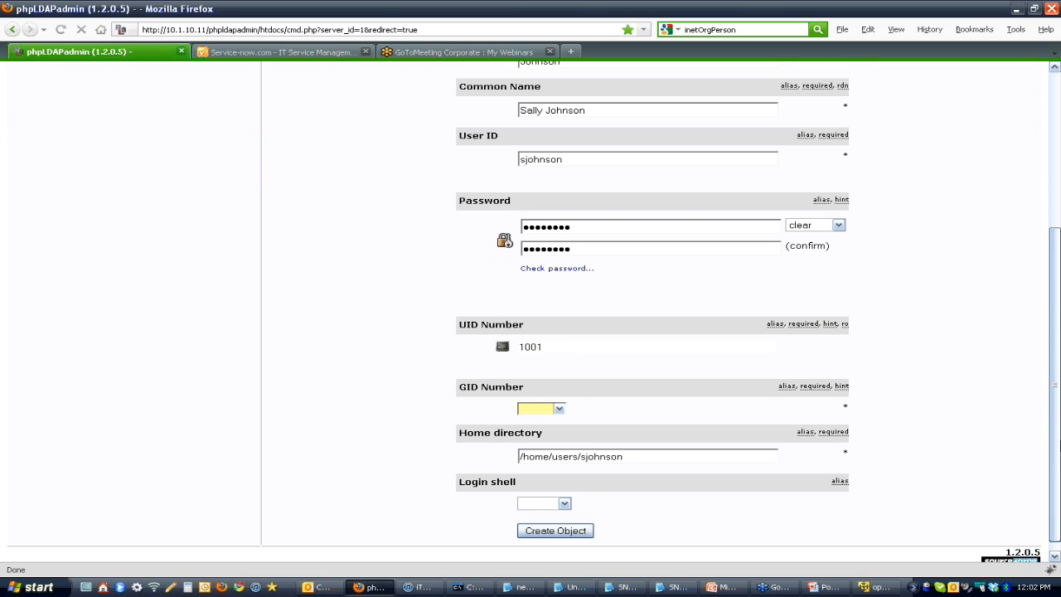
left_click(537, 396)
left_click(535, 407)
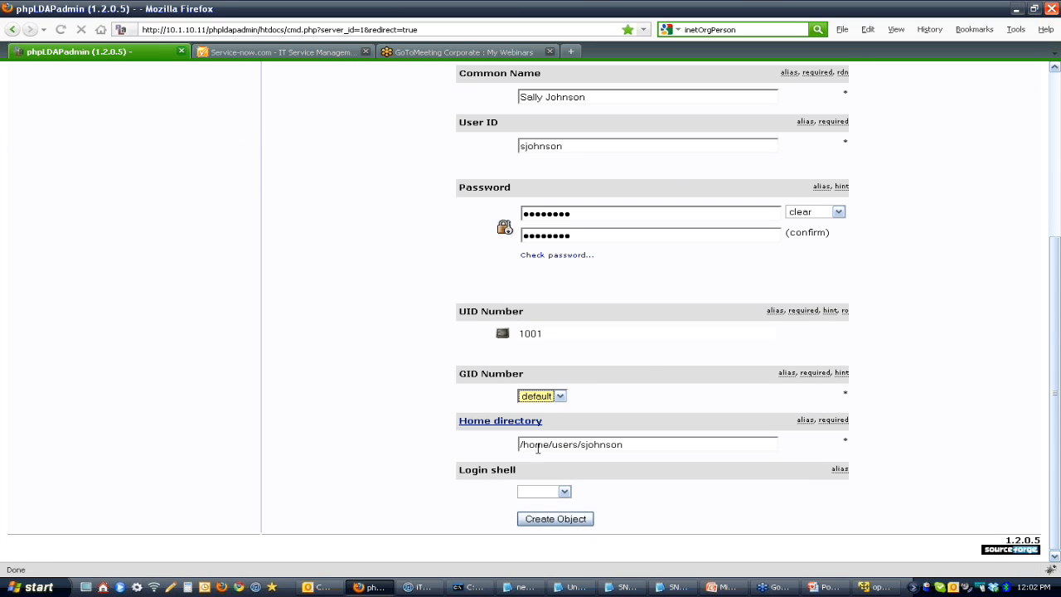
Step: Create the new user account in ou=users, commit it, and open the new entry from the directory tree
left_click(557, 519)
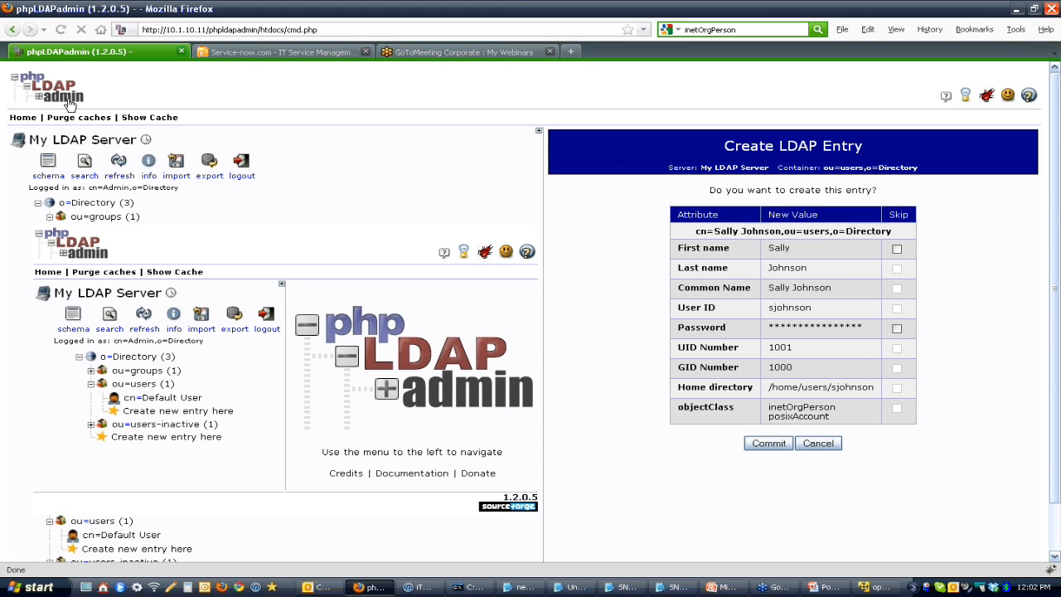
left_click(59, 34)
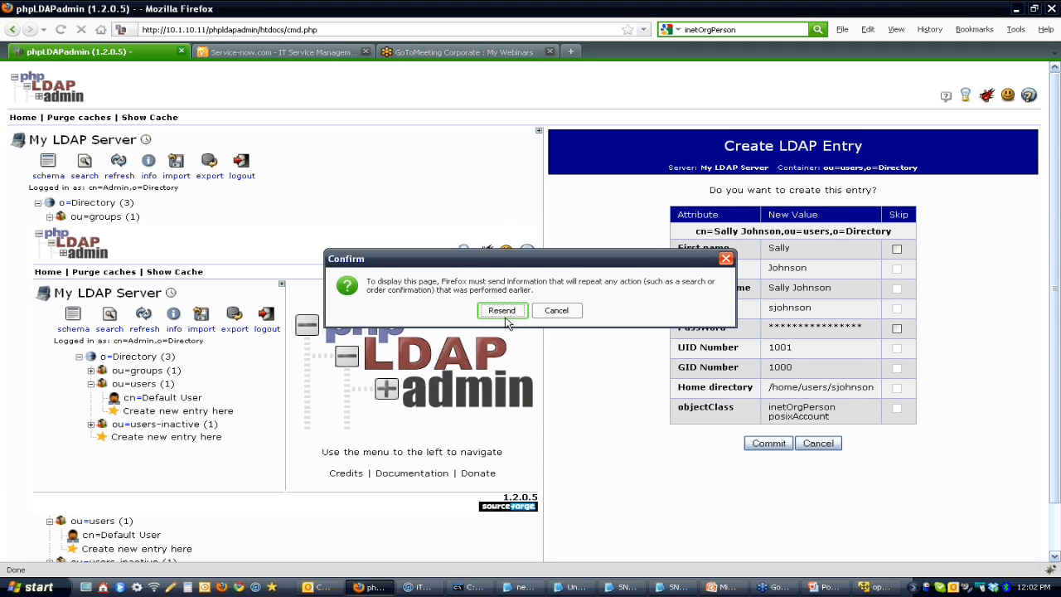
left_click(501, 310)
left_click(637, 444)
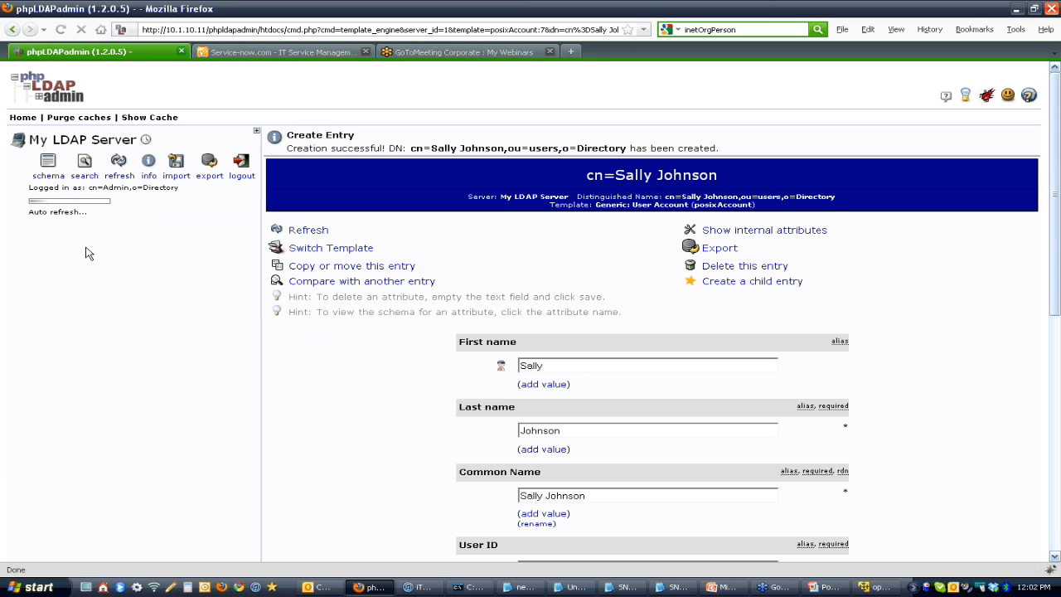
left_click(109, 263)
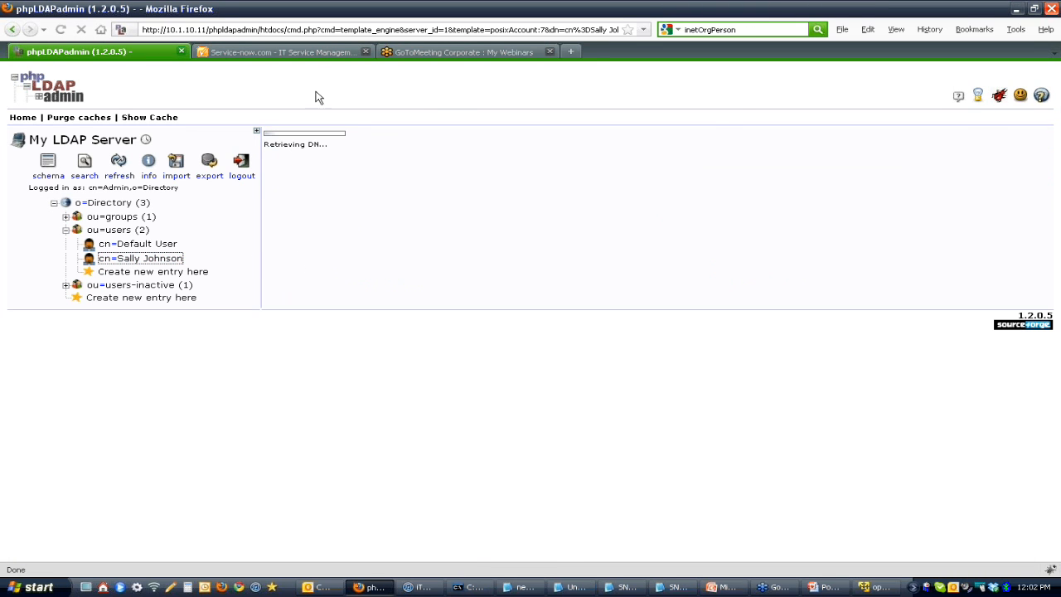
Step: Switch to Service-now, browse the LDAP server again and expand the LDAP nodes down to ou=users
left_click(300, 53)
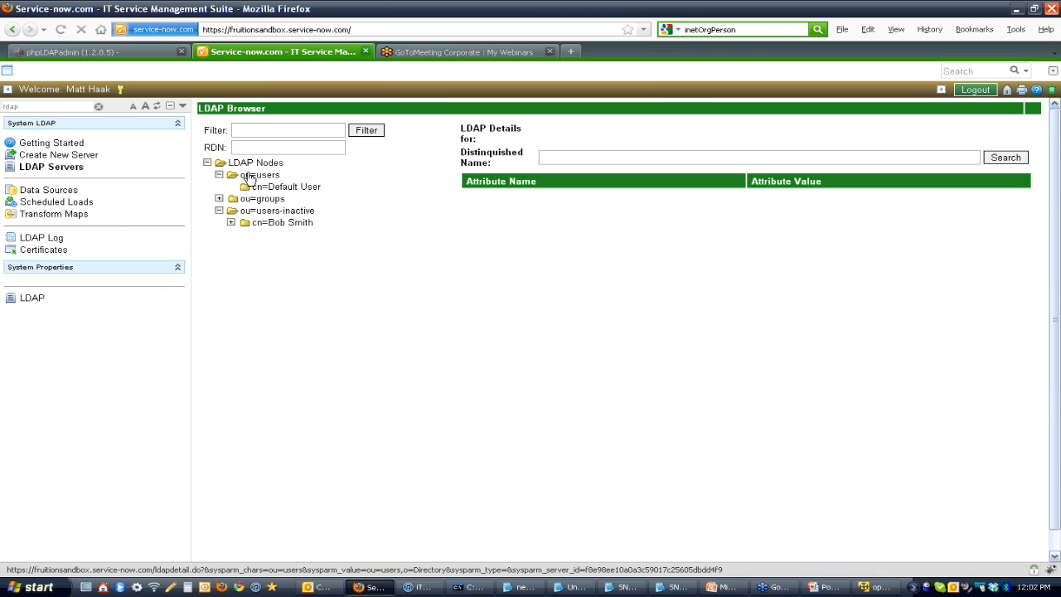
left_click(64, 168)
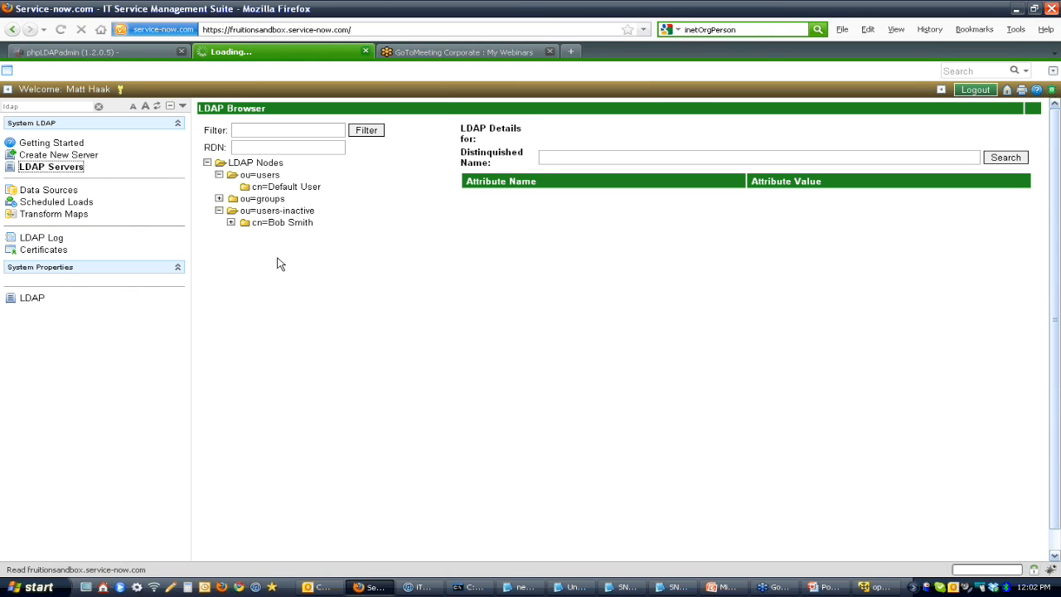
left_click(263, 156)
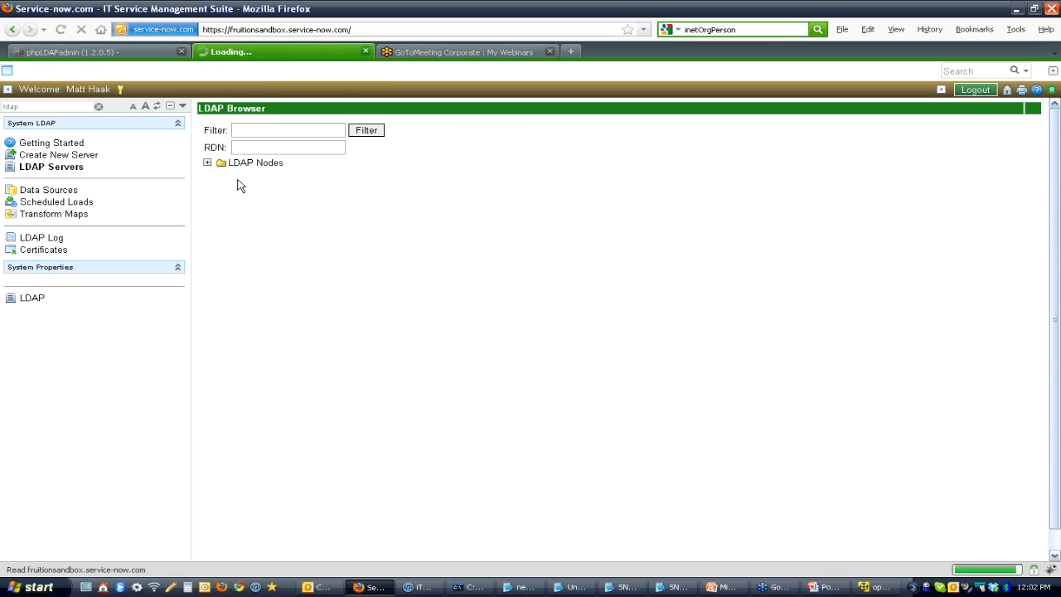
left_click(207, 162)
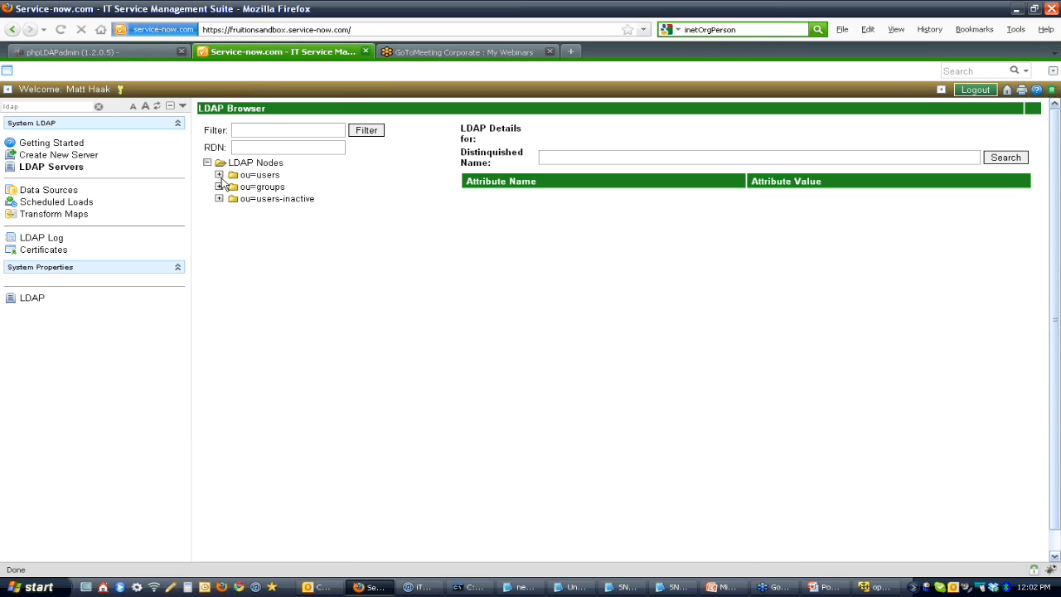
left_click(219, 175)
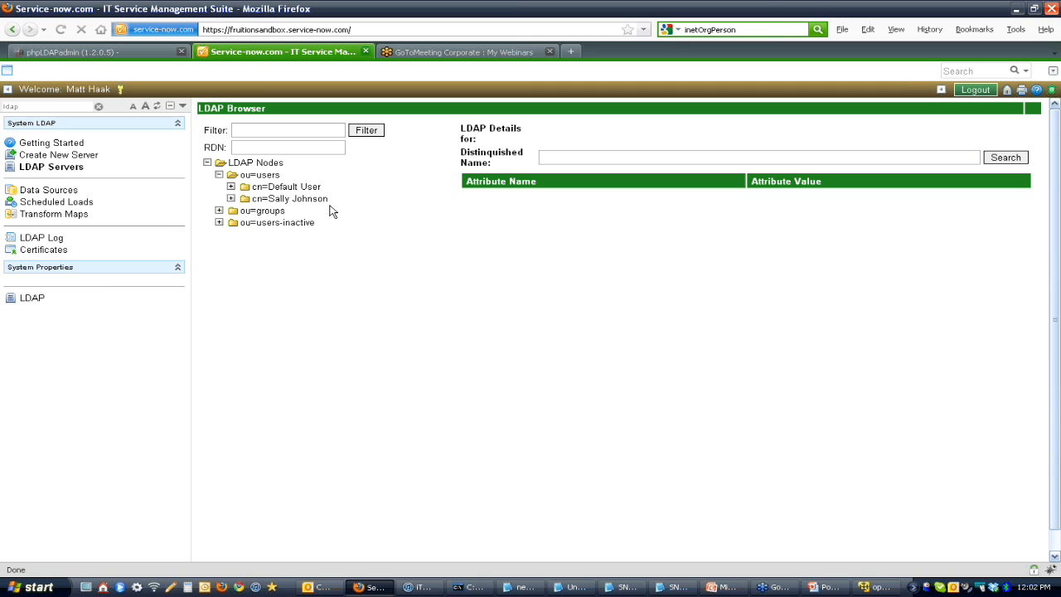
Step: Open the 70.91.246.230 LDAP server record and delete its Groups OU definition
left_click(60, 168)
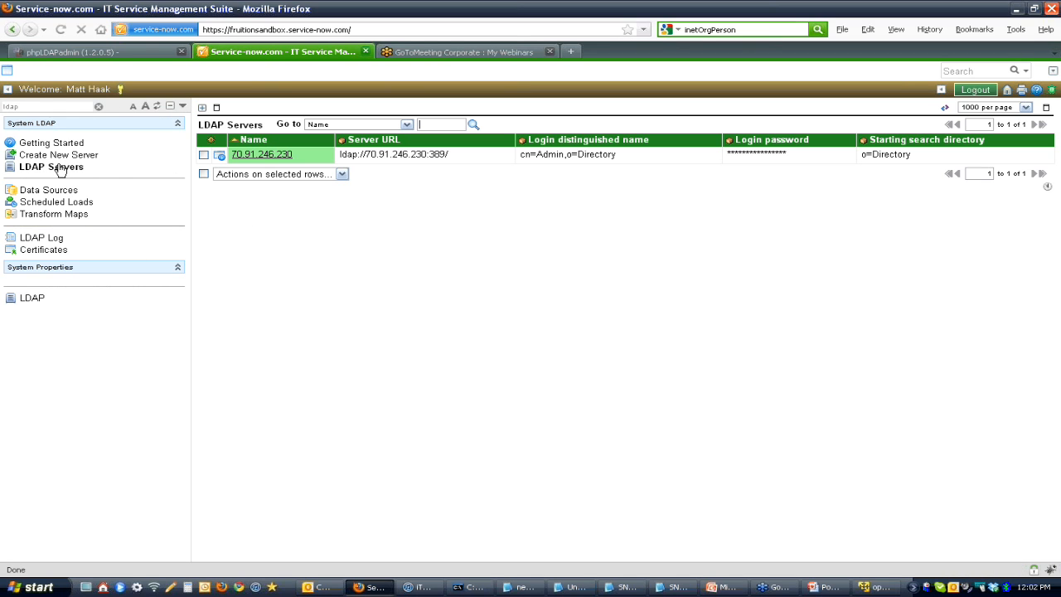
left_click(271, 155)
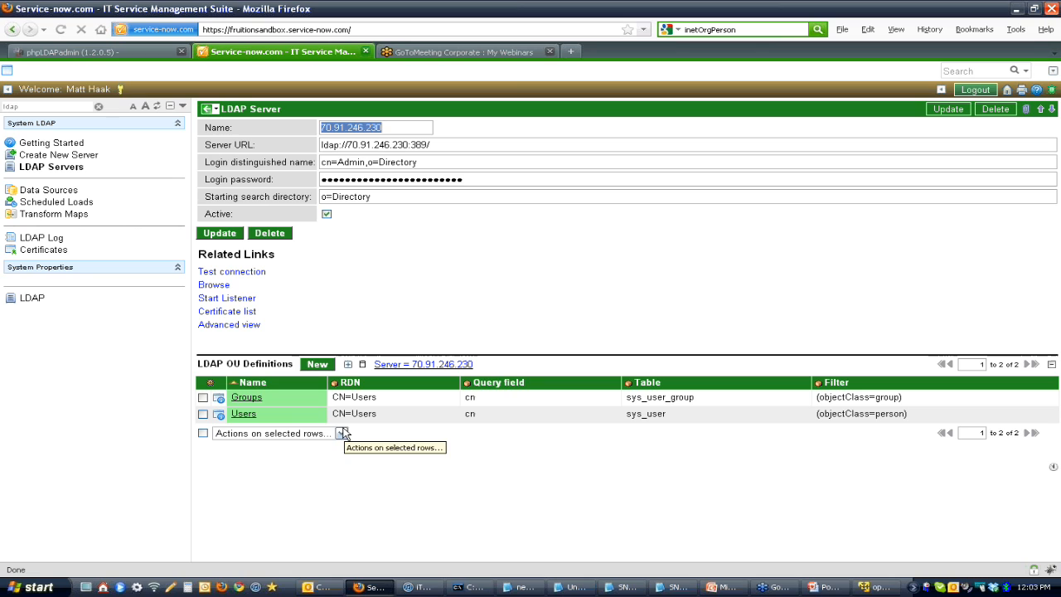
left_click(204, 400)
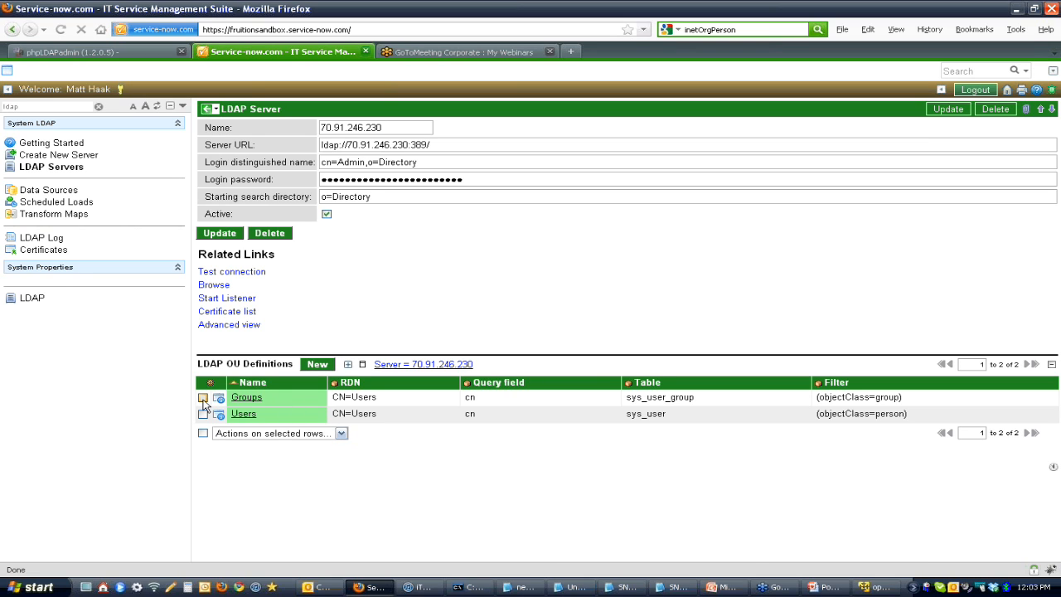
left_click(270, 435)
left_click(336, 458)
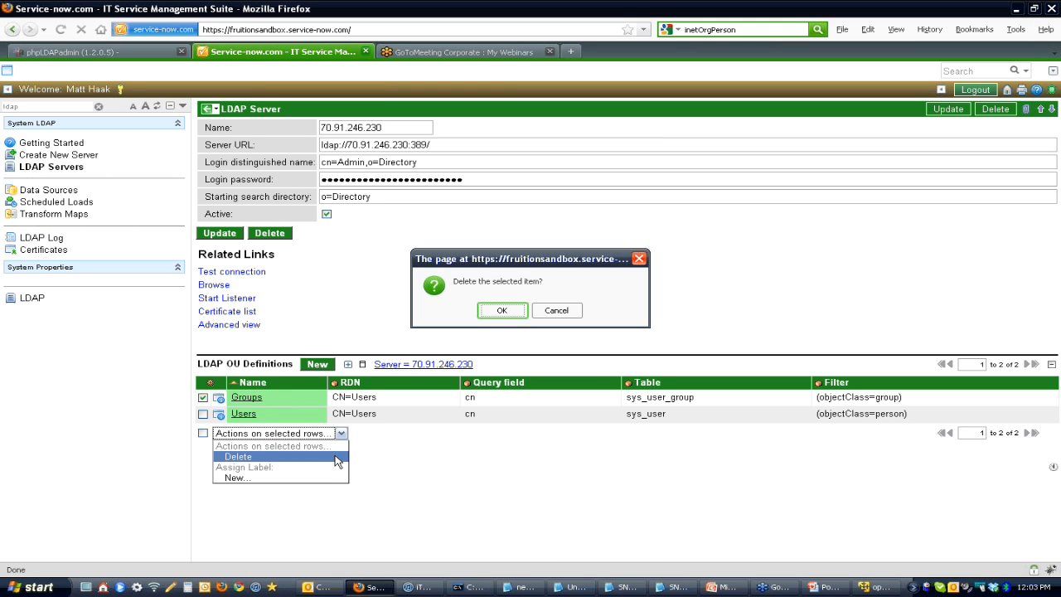
left_click(502, 311)
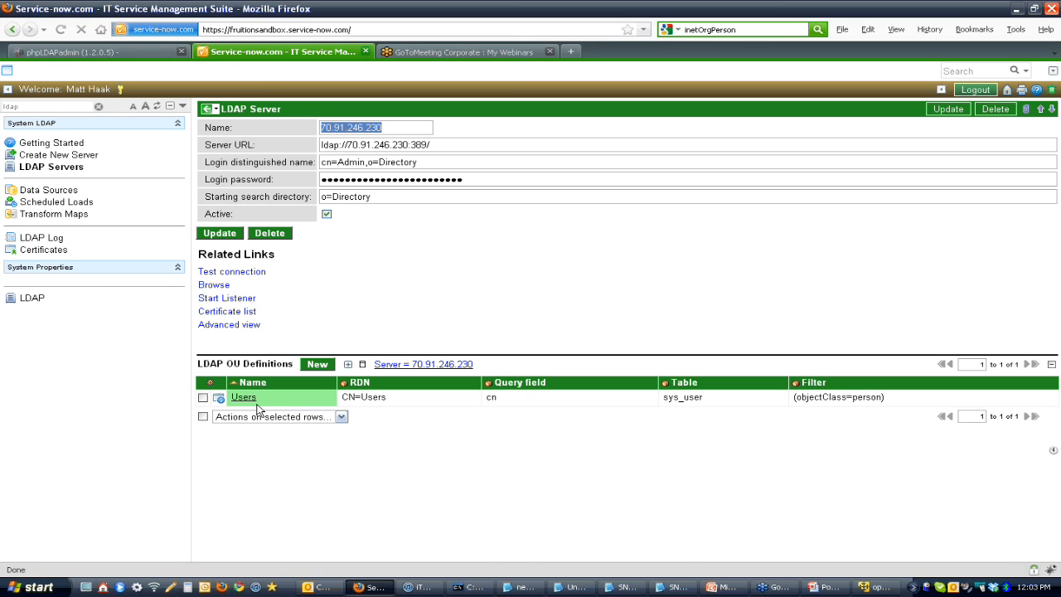
Step: Open the Users OU definition and look up the matching users container in phpLDAPadmin's directory tree
left_click(245, 399)
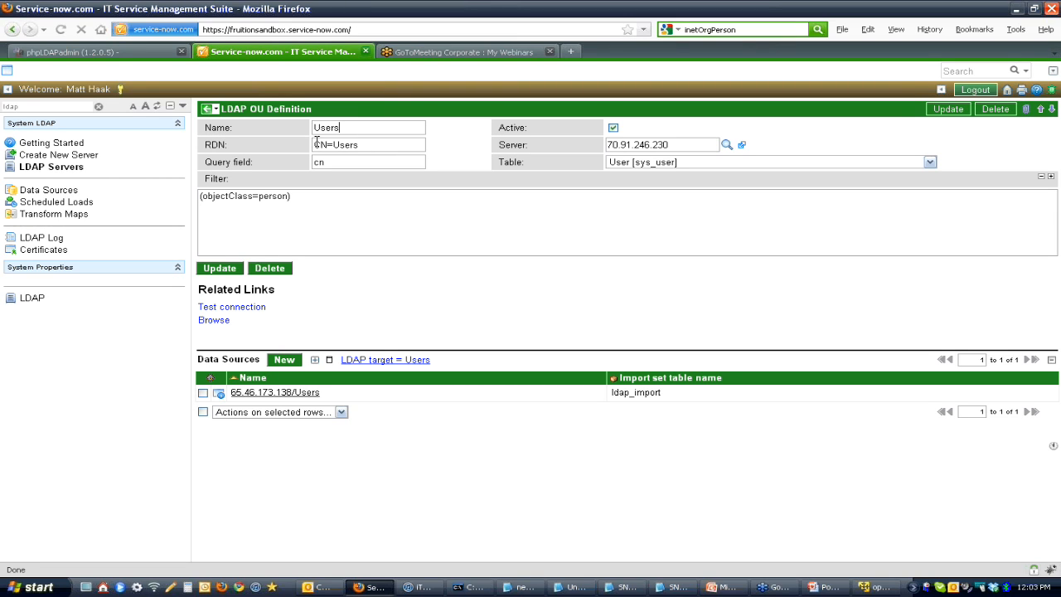
left_click(145, 55)
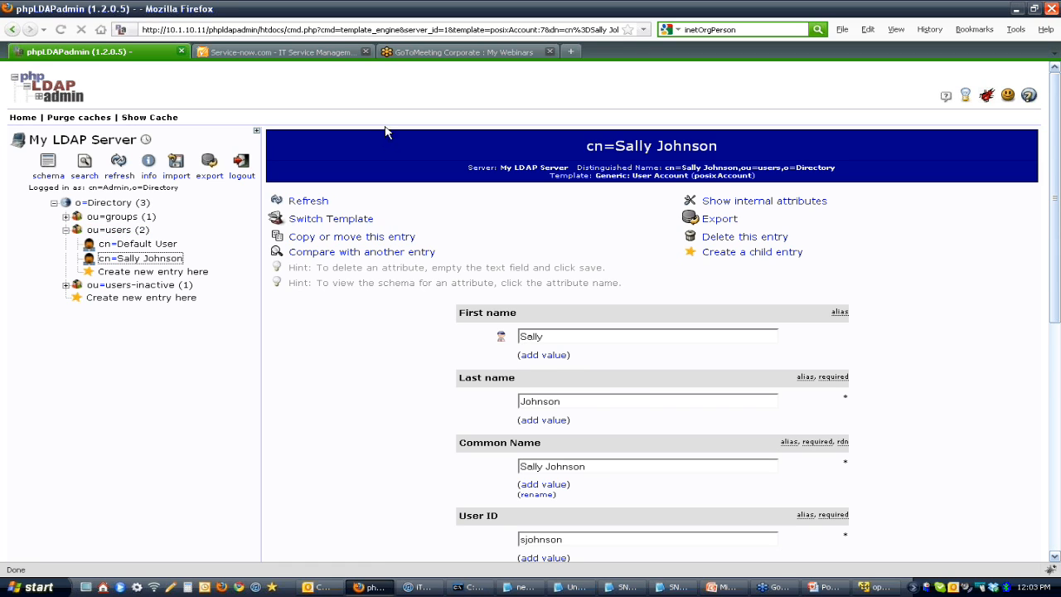
left_click(331, 53)
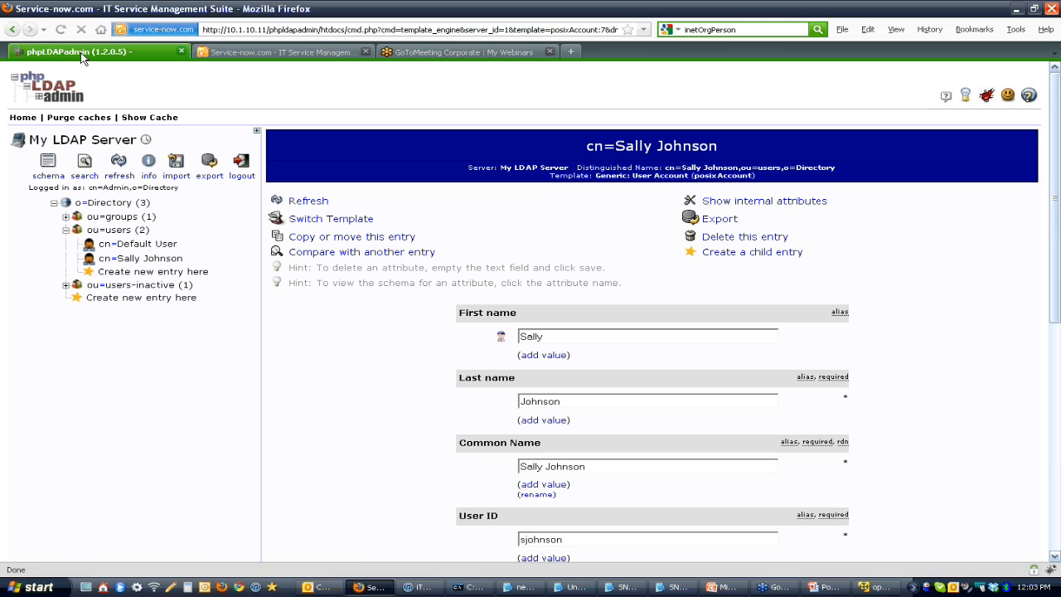
left_click(83, 53)
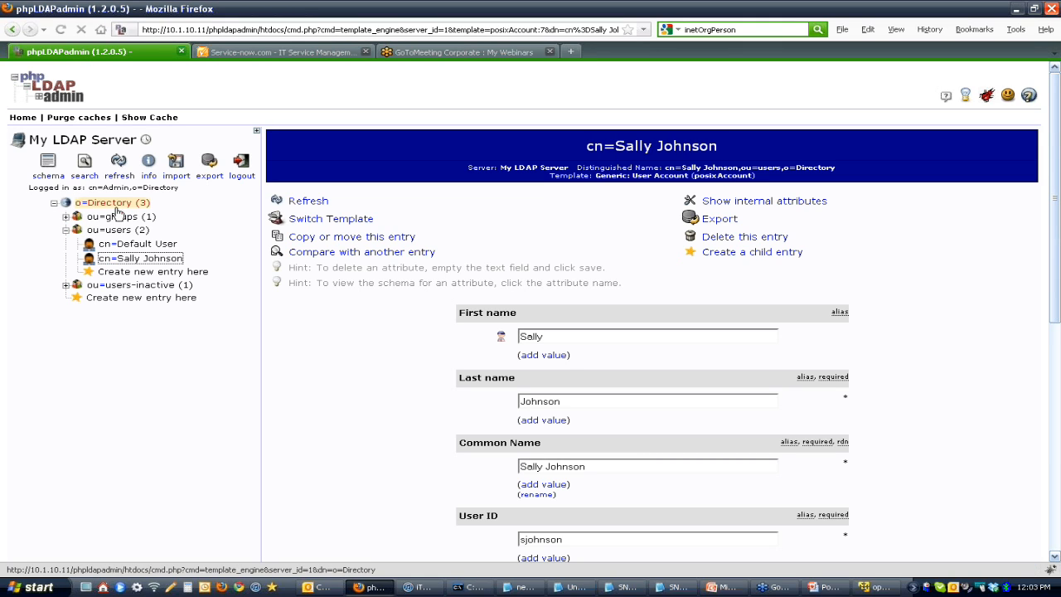
left_click_drag(157, 203, 85, 237)
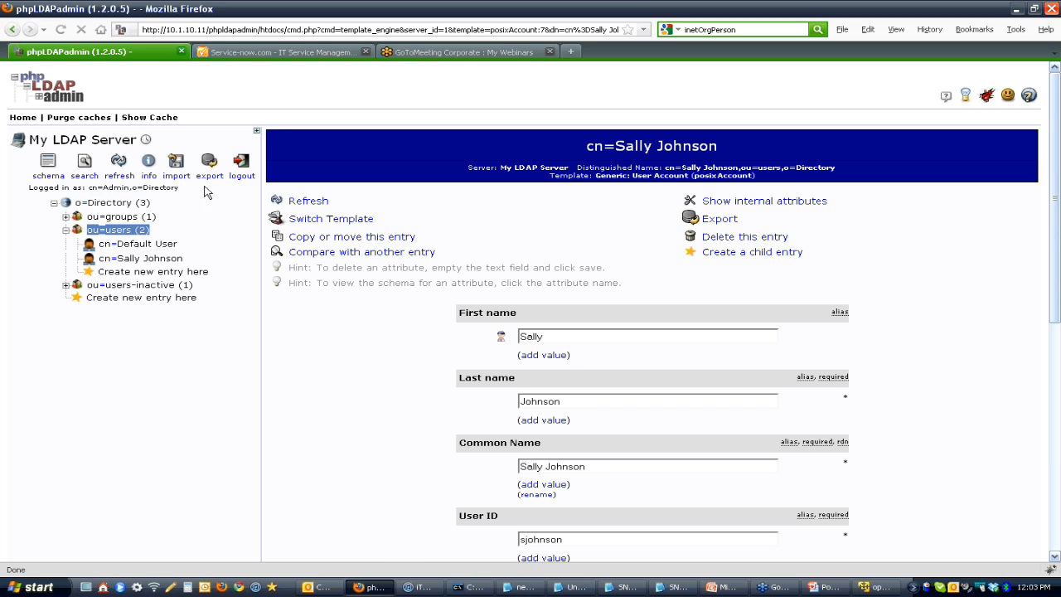
Step: In Service-now, set the Users OU definition's RDN to ou=users, save it, and browse its LDAP nodes
left_click(286, 52)
left_click_drag(391, 147, 255, 170)
type("ou=users")
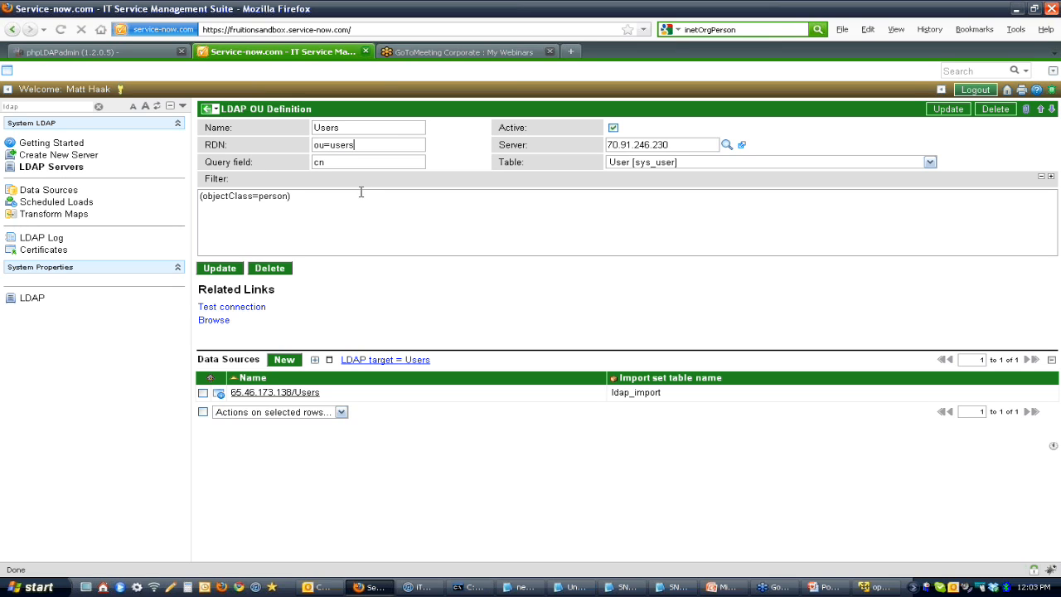
left_click(346, 161)
right_click(372, 112)
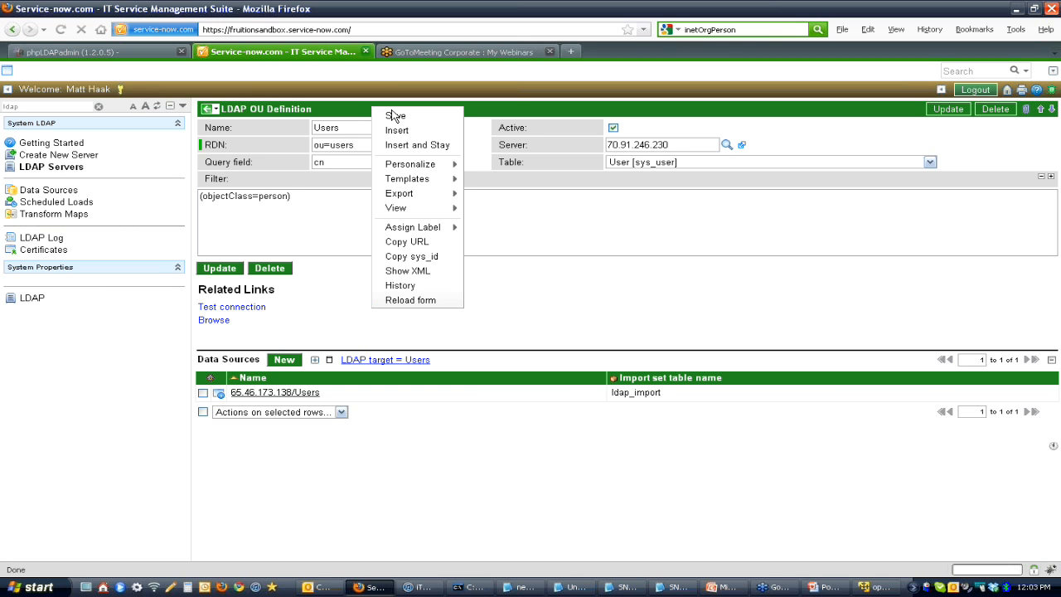
left_click(388, 114)
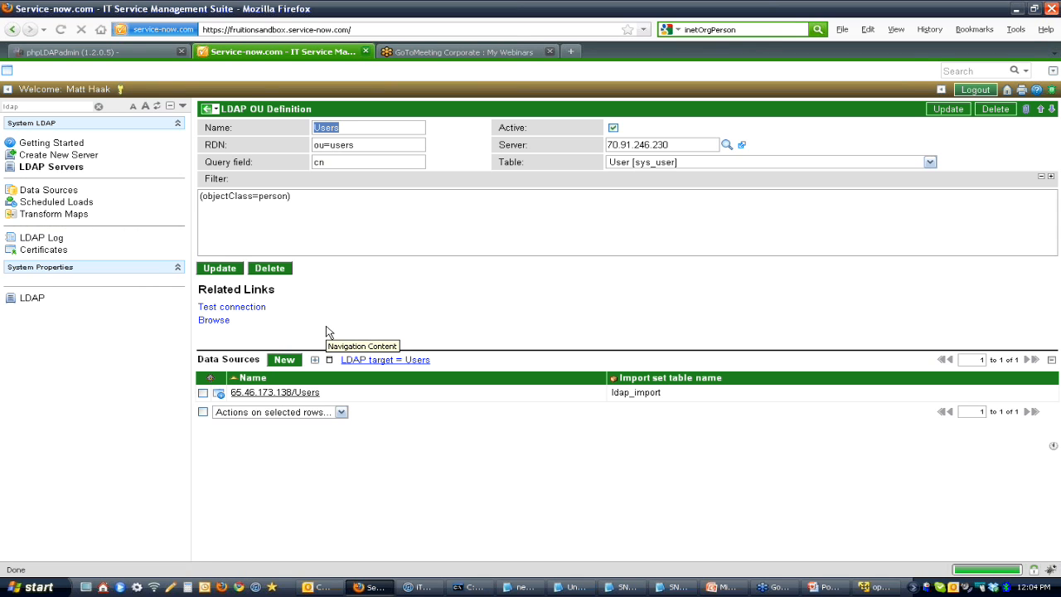
left_click(222, 325)
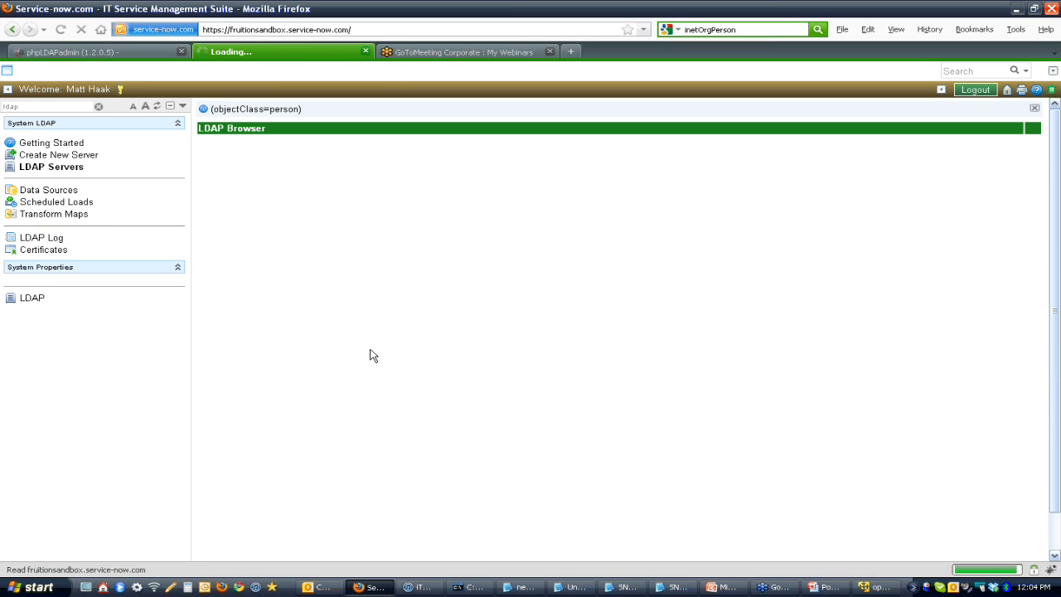
left_click(207, 181)
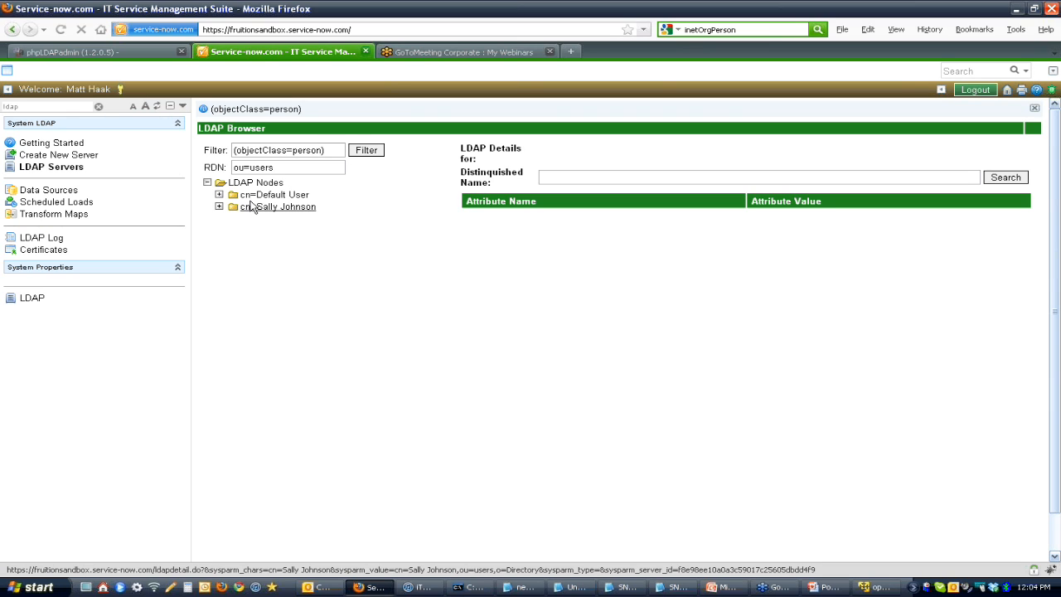
Step: Test load 20 records from the Users OU definition's data source on the LDAP server and open the loaded data
left_click(65, 169)
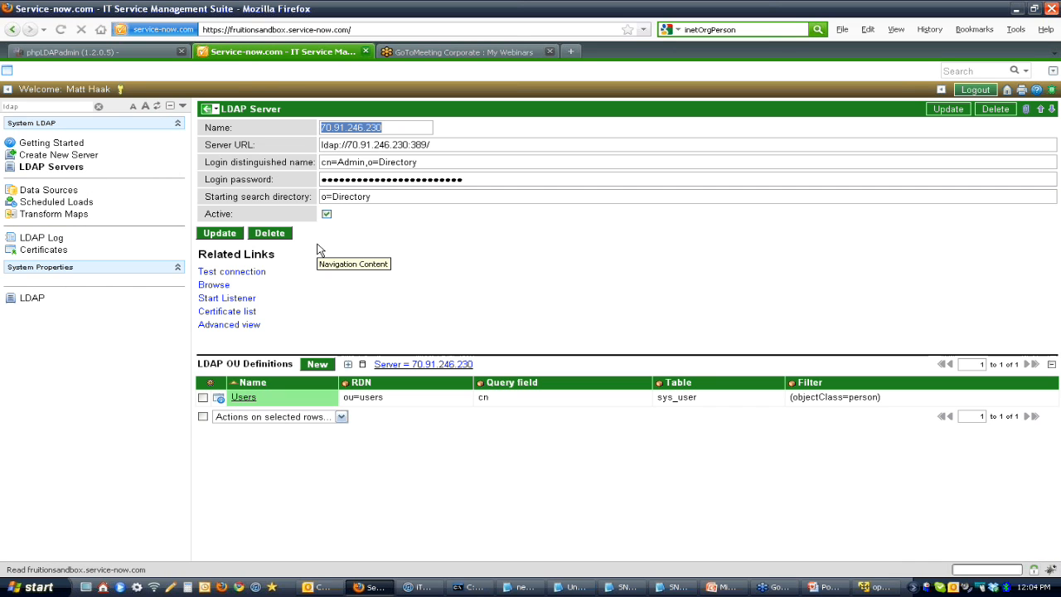
left_click(244, 400)
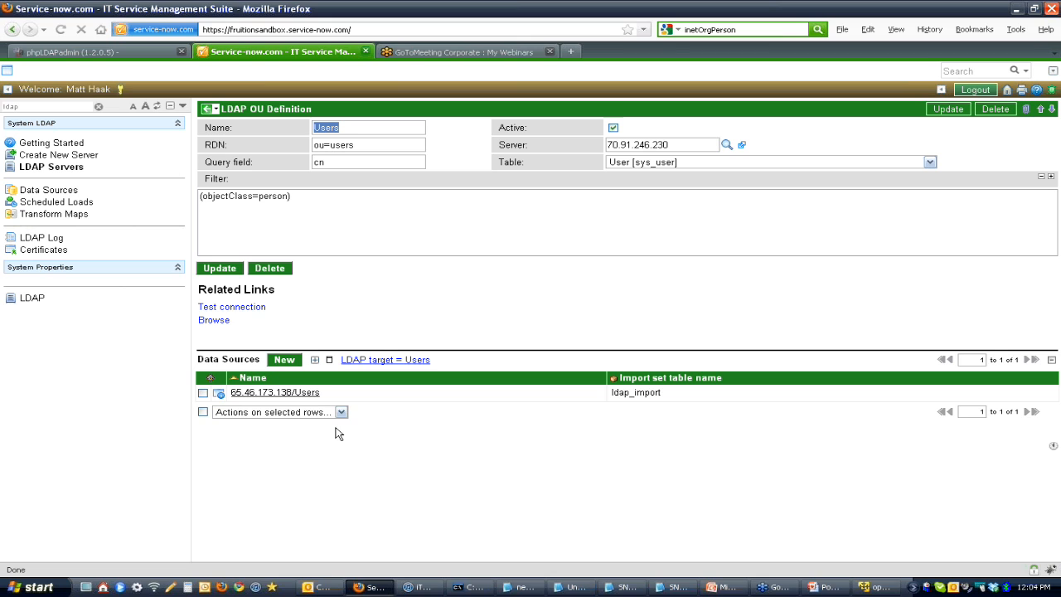
left_click(307, 395)
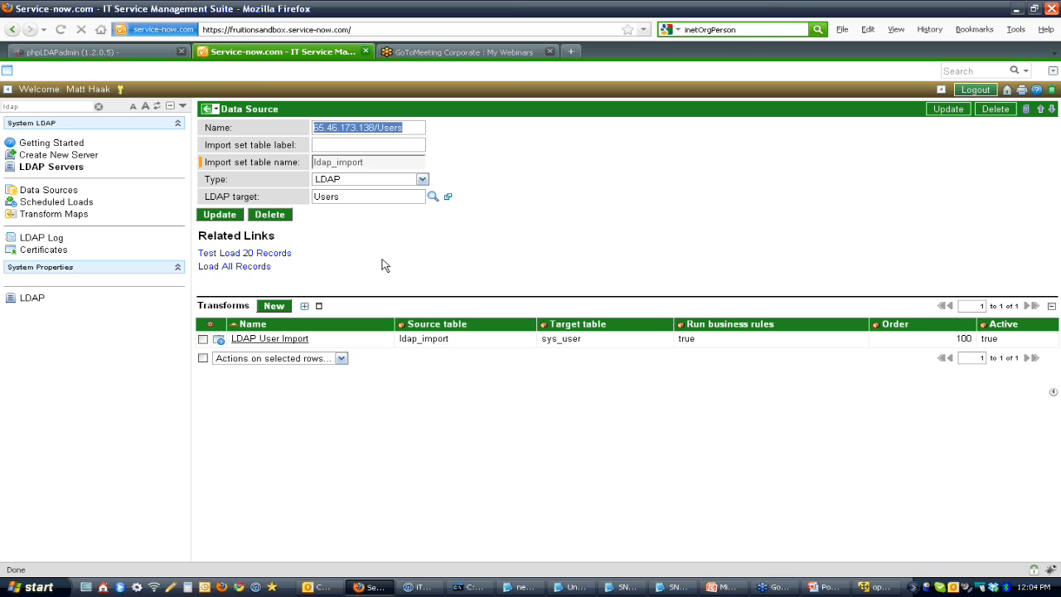
left_click(264, 258)
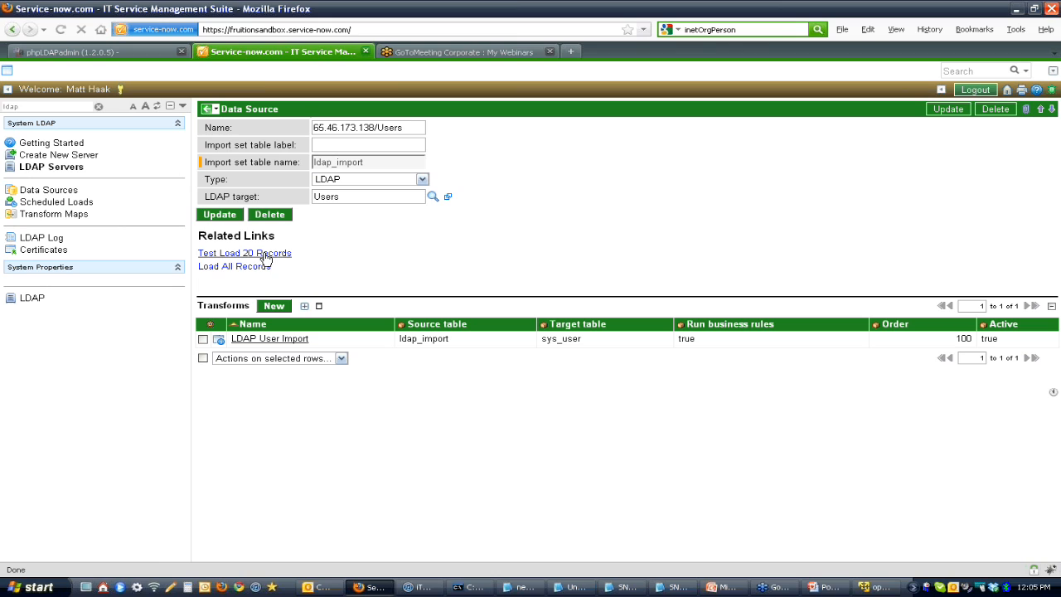
left_click(264, 254)
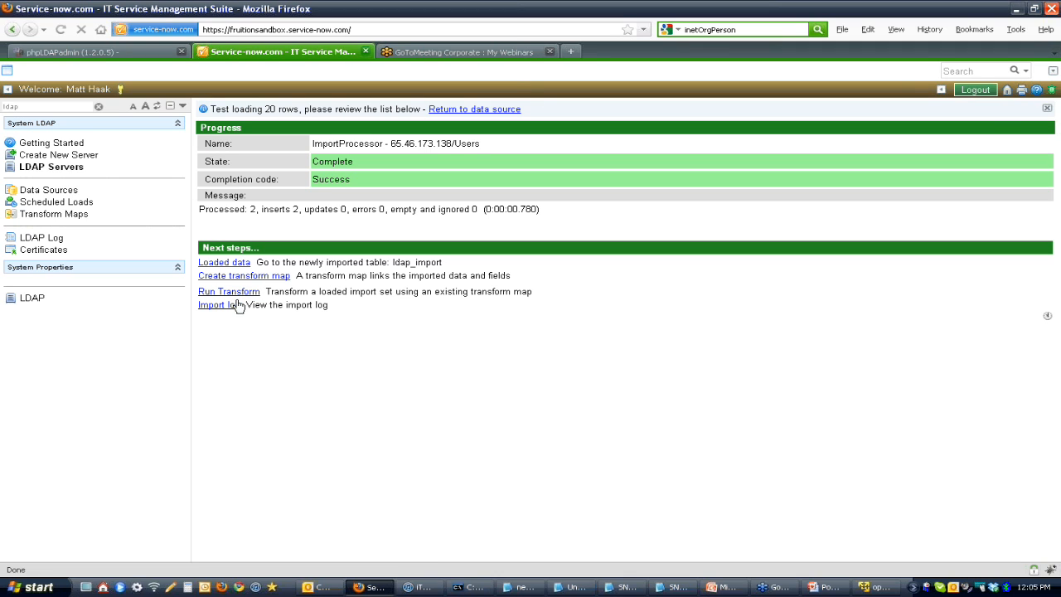
left_click(217, 263)
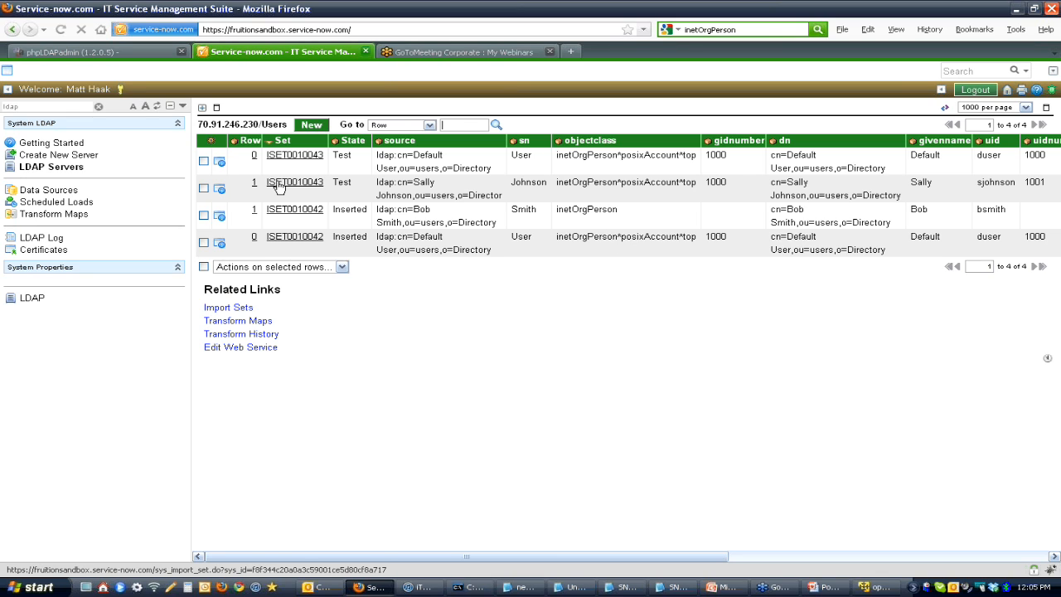
Step: Filter the application navigator for import and open the 70.91.246.230/Users import set table
double_click(34, 106)
type("io")
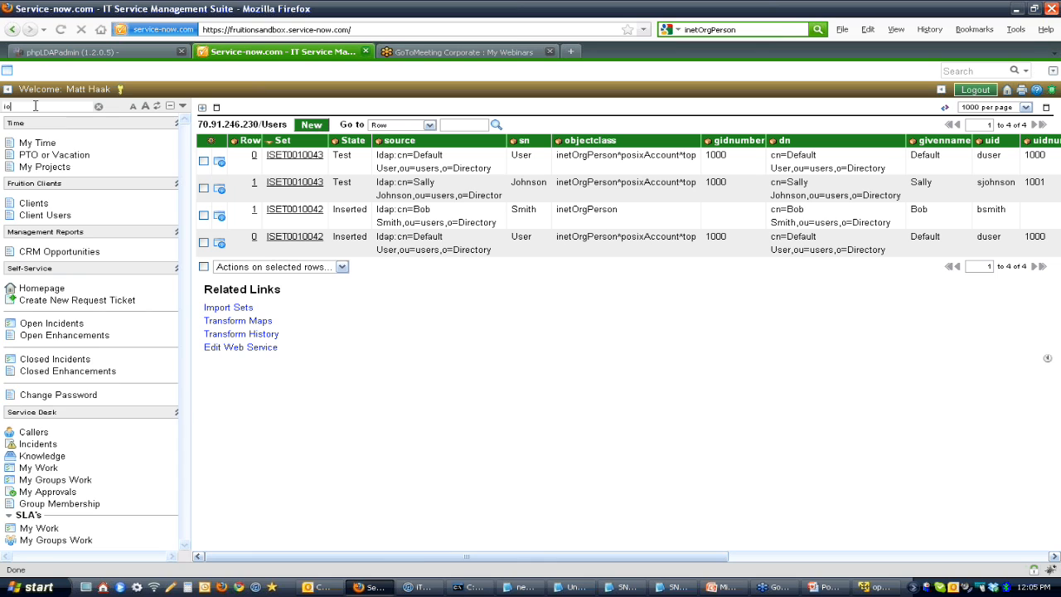
type("r")
key("BackSpace")
key("BackSpace")
type("mport")
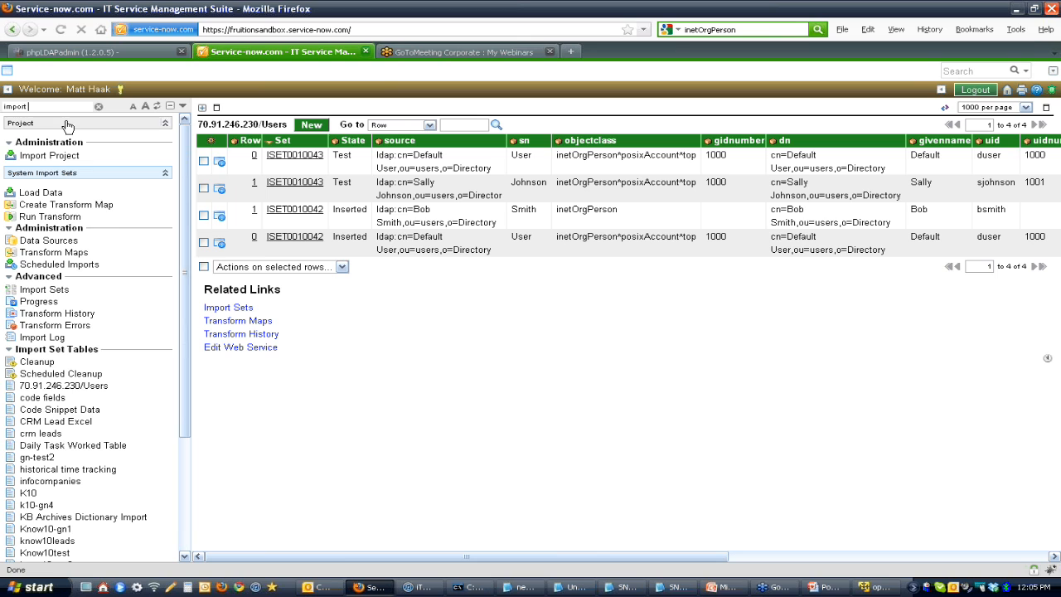
left_click_drag(186, 235, 184, 304)
left_click(51, 263)
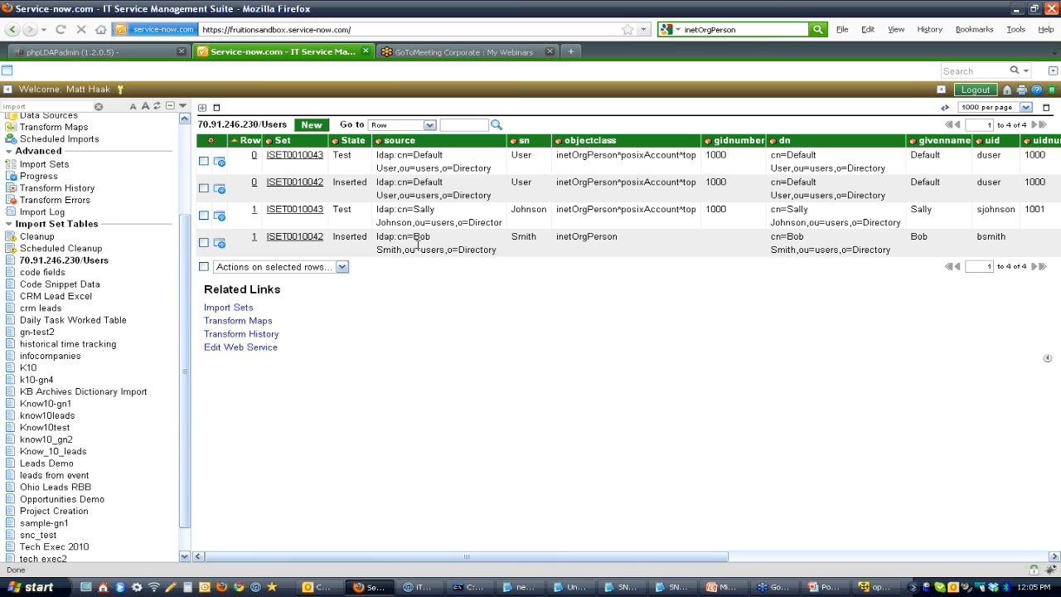
Step: Filter the application navigator for ldap and open the list of LDAP data sources
left_click(184, 130)
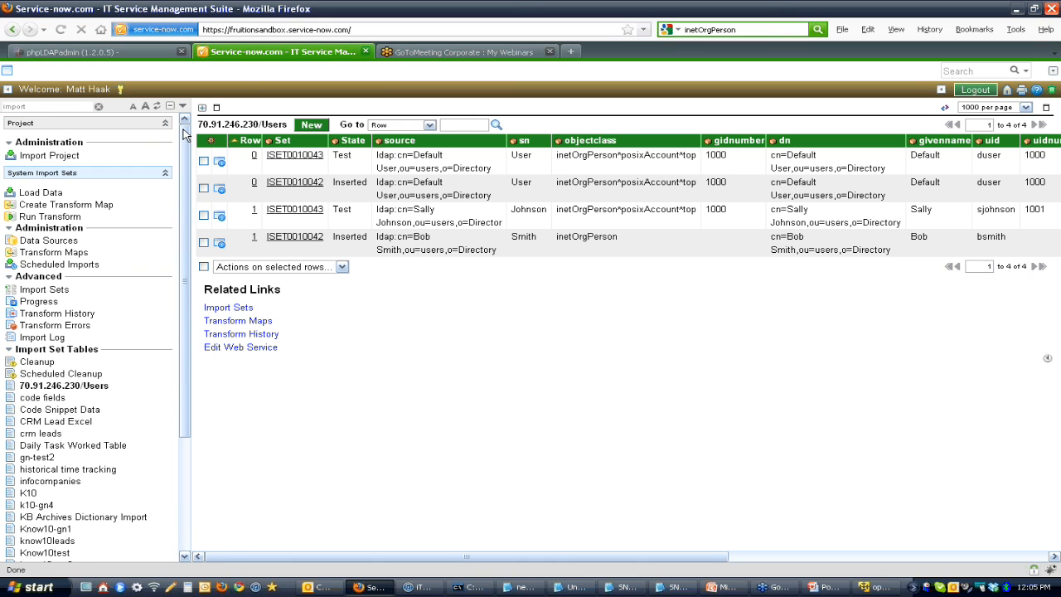
double_click(41, 107)
type("ldap")
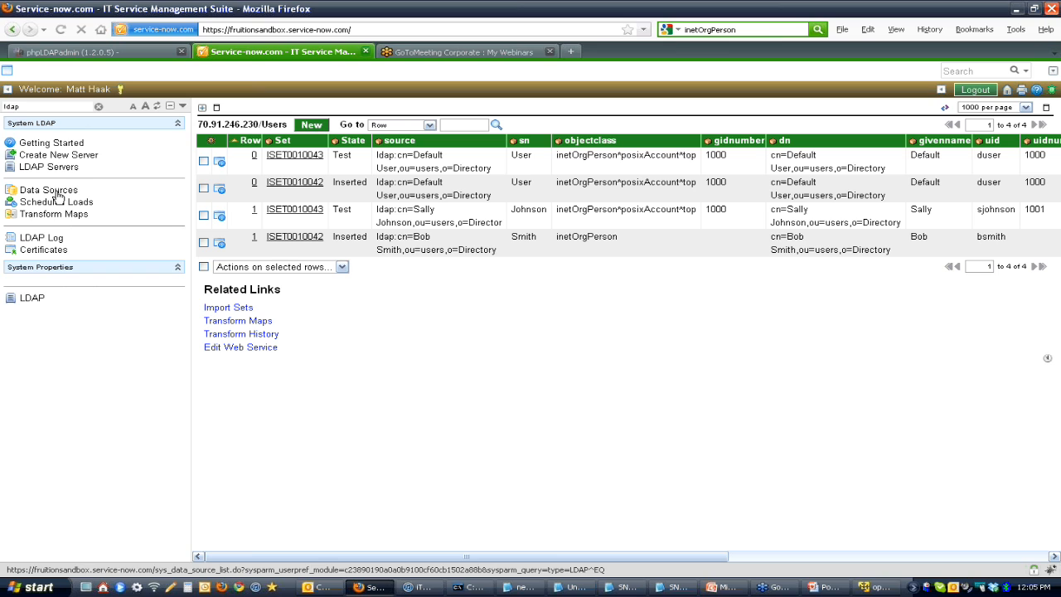
left_click(58, 194)
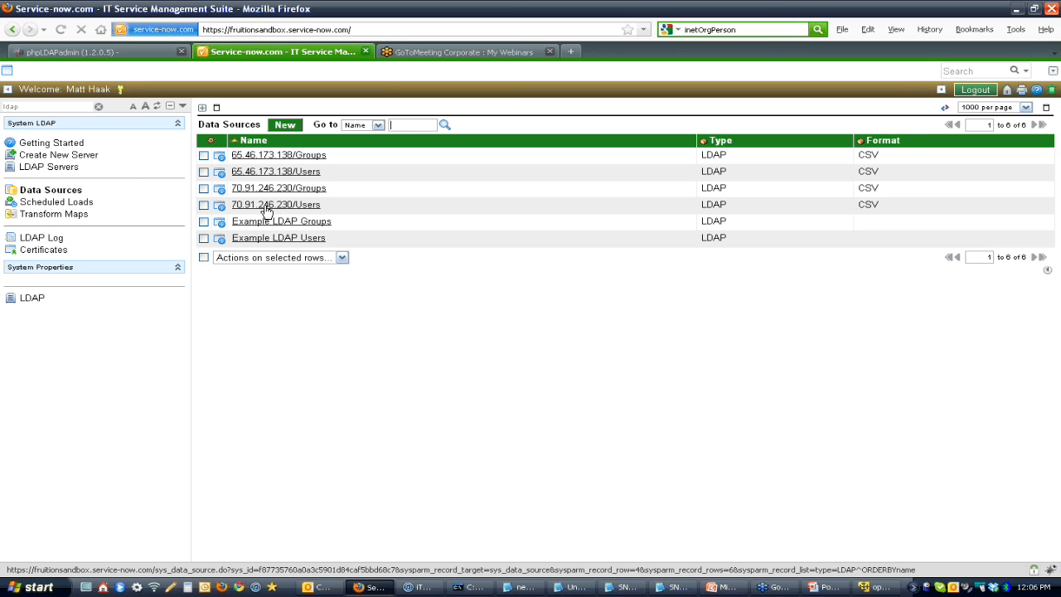
Step: Open the 70.91.246.230 LDAP server's Users OU definition and its 65.46.173.138/Users data source
left_click(51, 167)
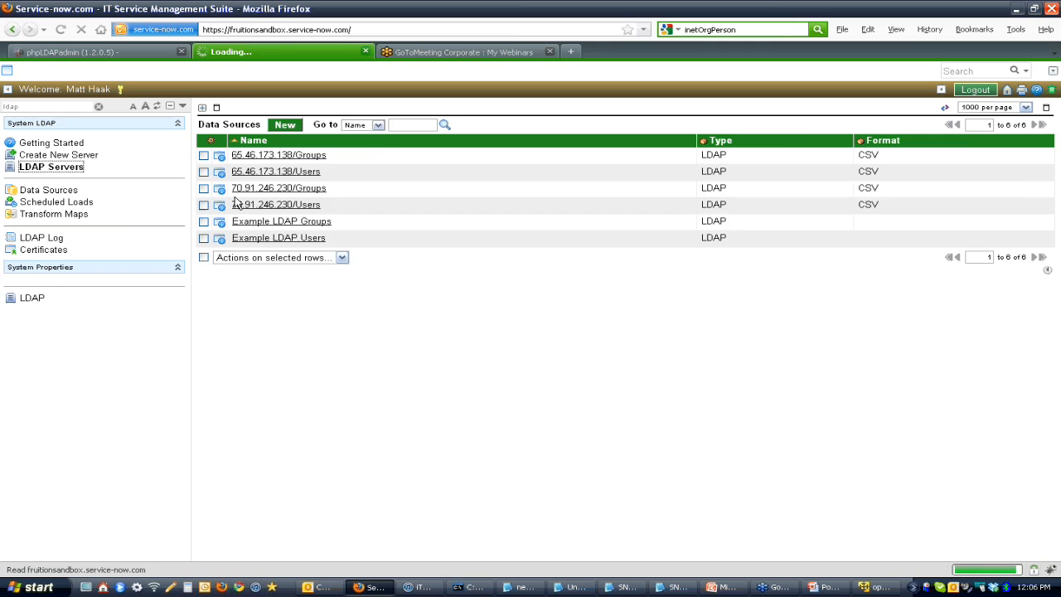
left_click(259, 156)
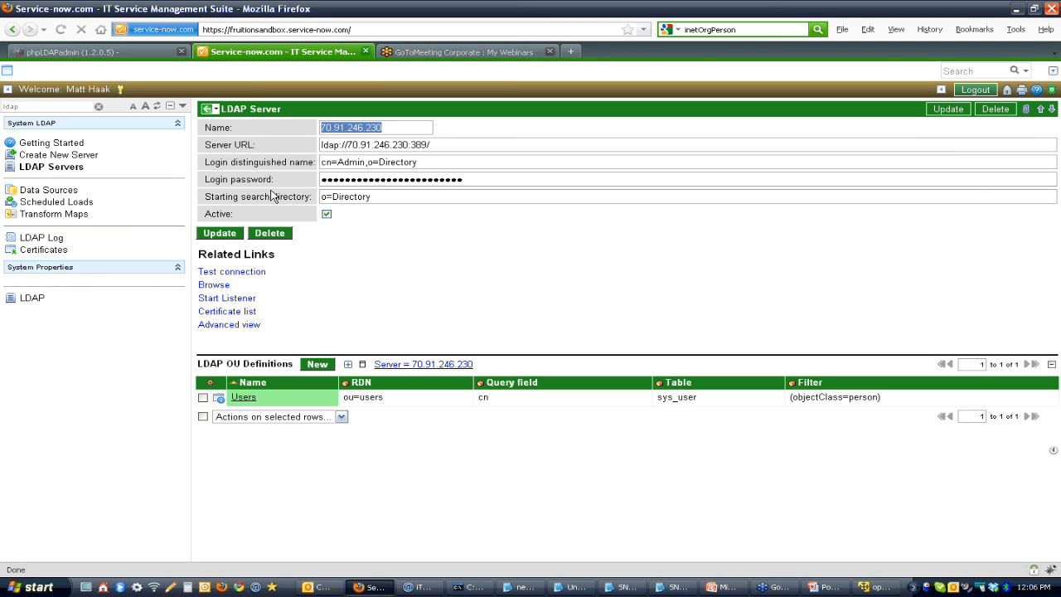
left_click(246, 397)
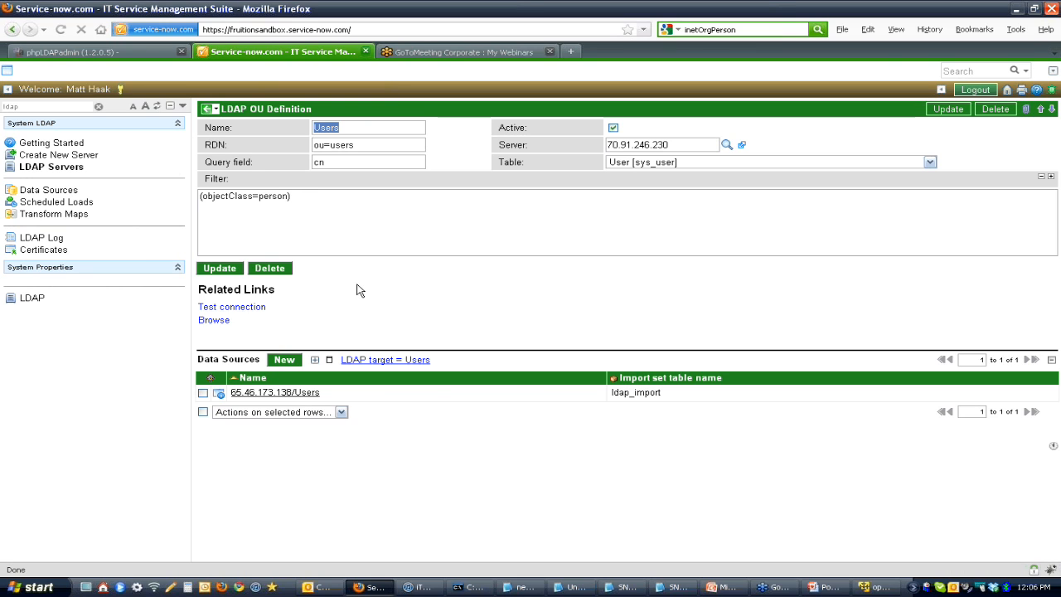
left_click(328, 394)
left_click_drag(328, 398, 242, 400)
left_click(267, 395)
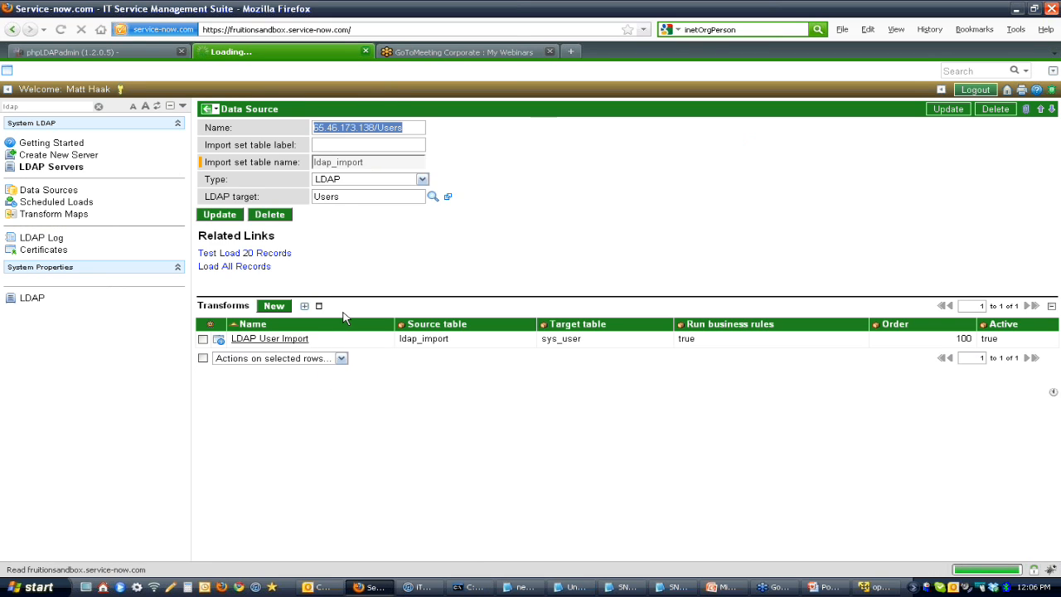
Step: Open the data source's LDAP User Import transform map and examine its field mappings and sample data in Mapping Assist
left_click(265, 344)
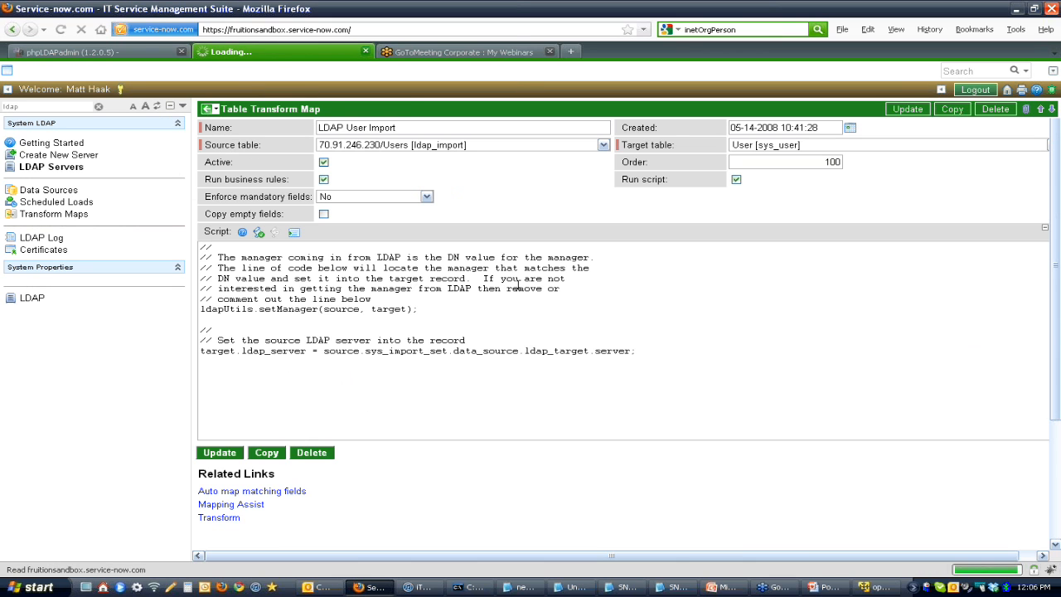
scroll(1058, 421, "down", 3)
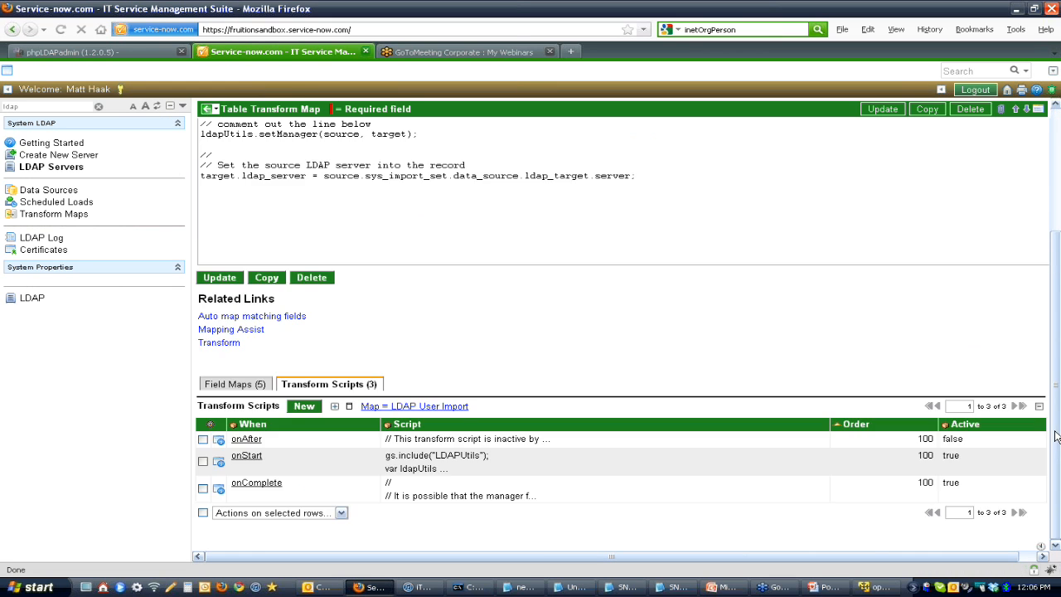
left_click(252, 360)
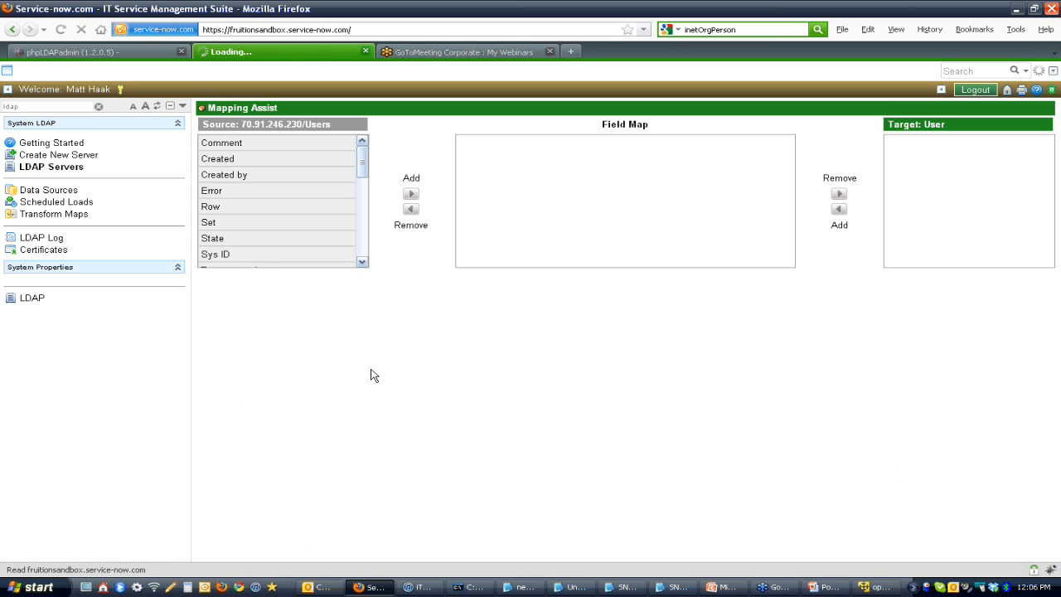
left_click_drag(360, 154, 361, 153)
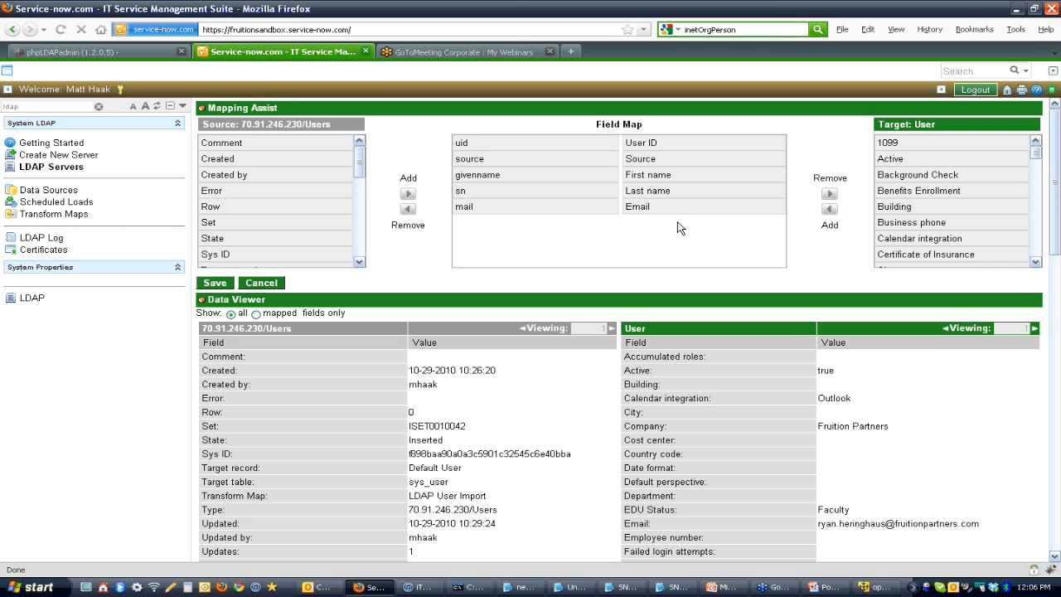
left_click_drag(1055, 248, 1055, 270)
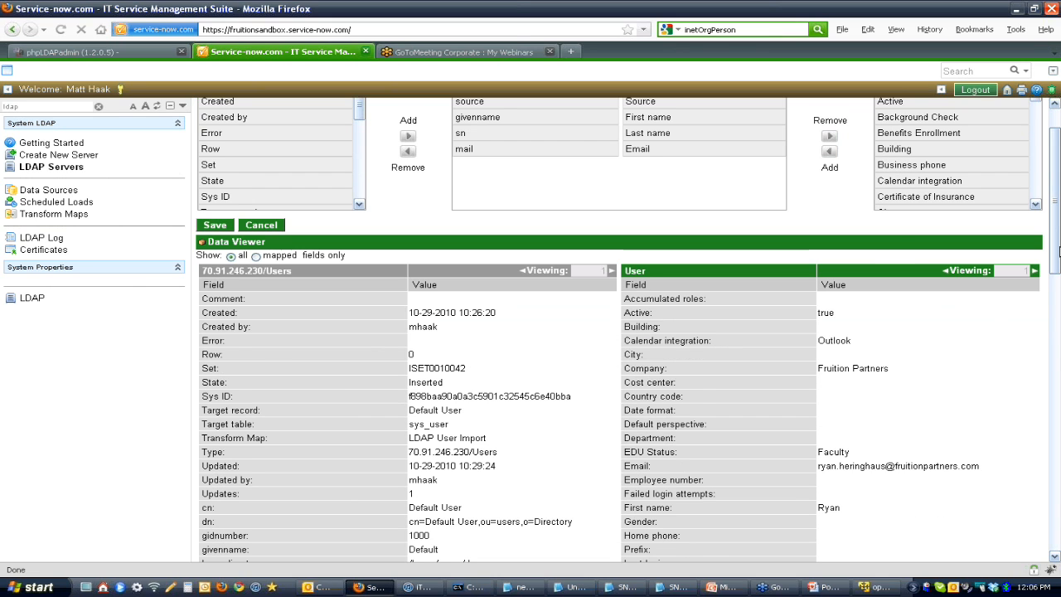
scroll(771, 212, "up", 2)
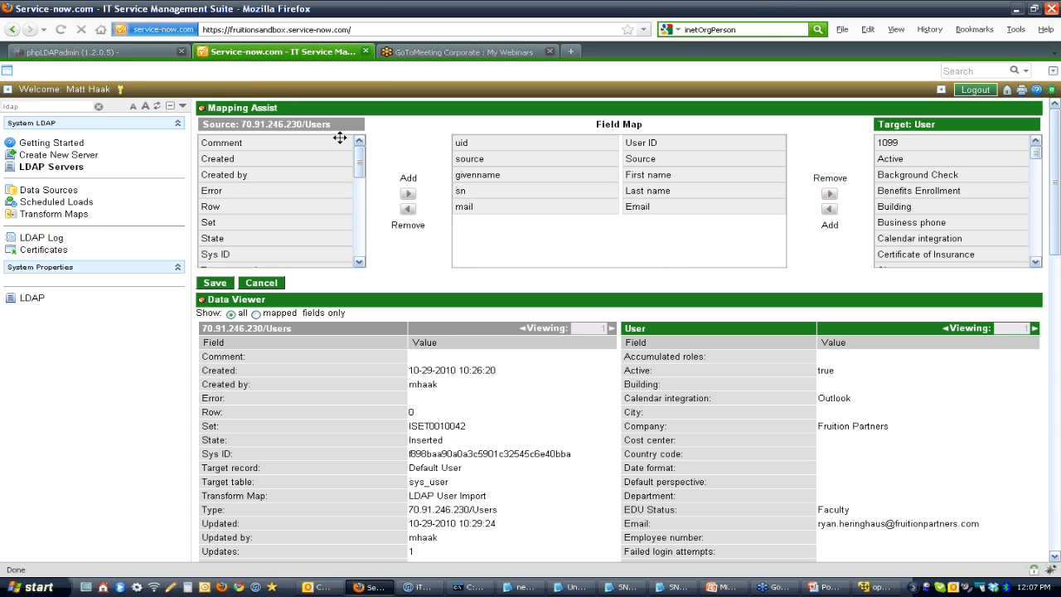
Step: Reopen the LDAP User Import map through the 70.91.246.230 server's Users data source and transform import set ISET0010043
left_click(63, 168)
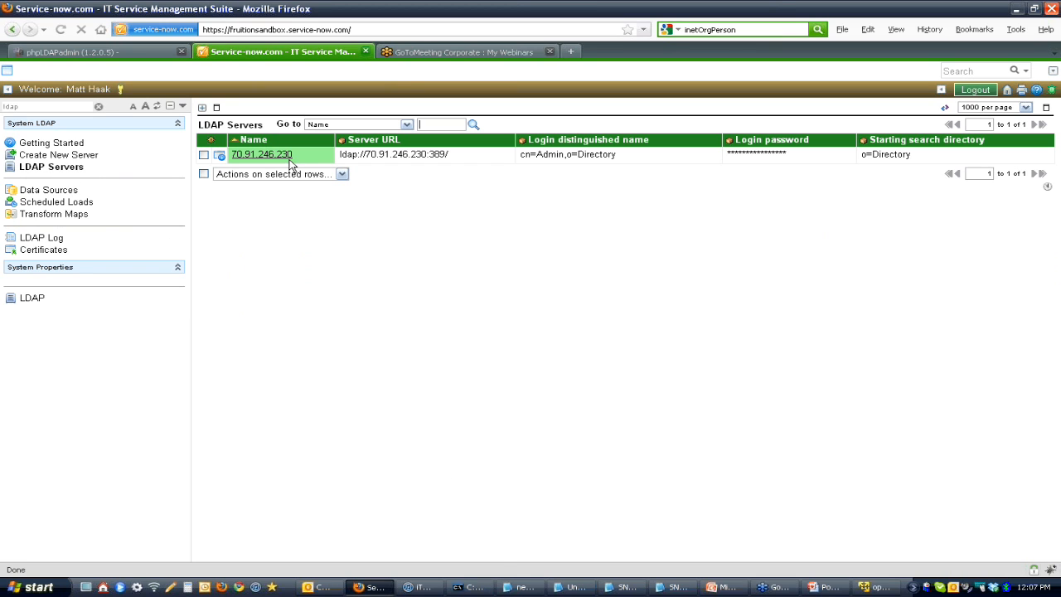
left_click(282, 156)
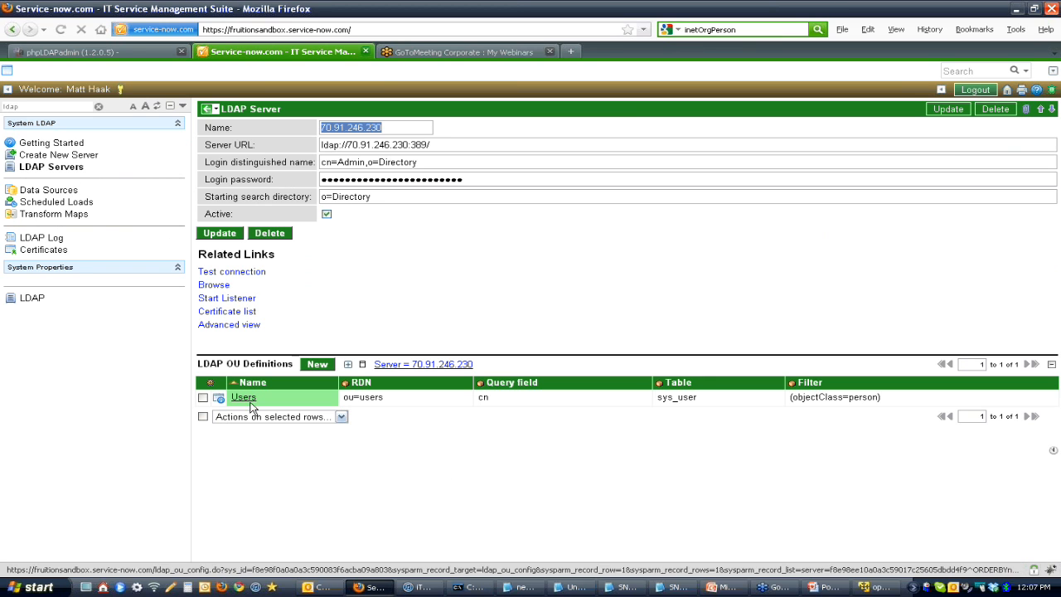
left_click(247, 400)
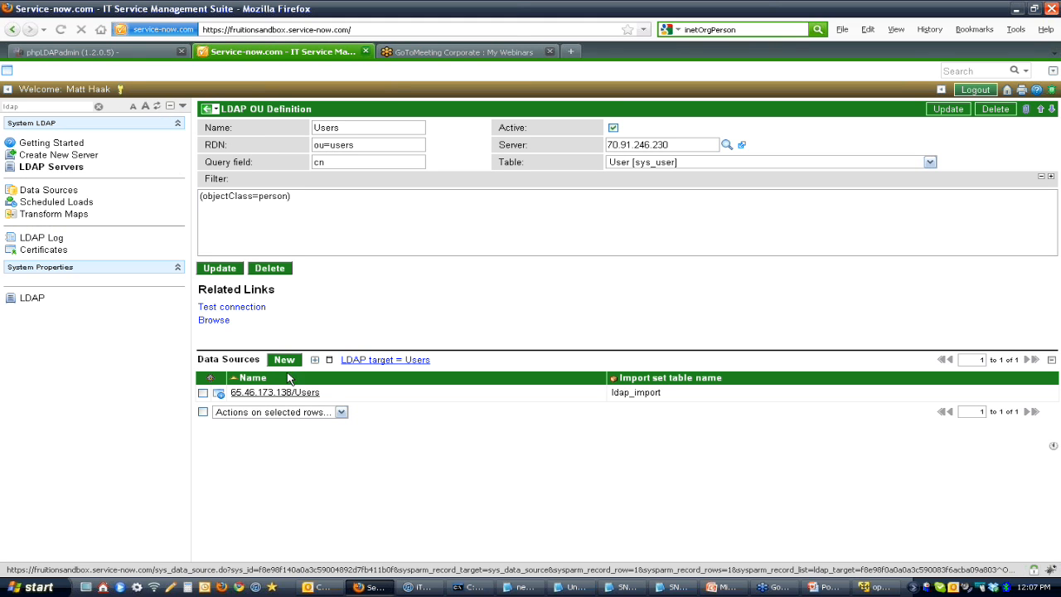
left_click(274, 392)
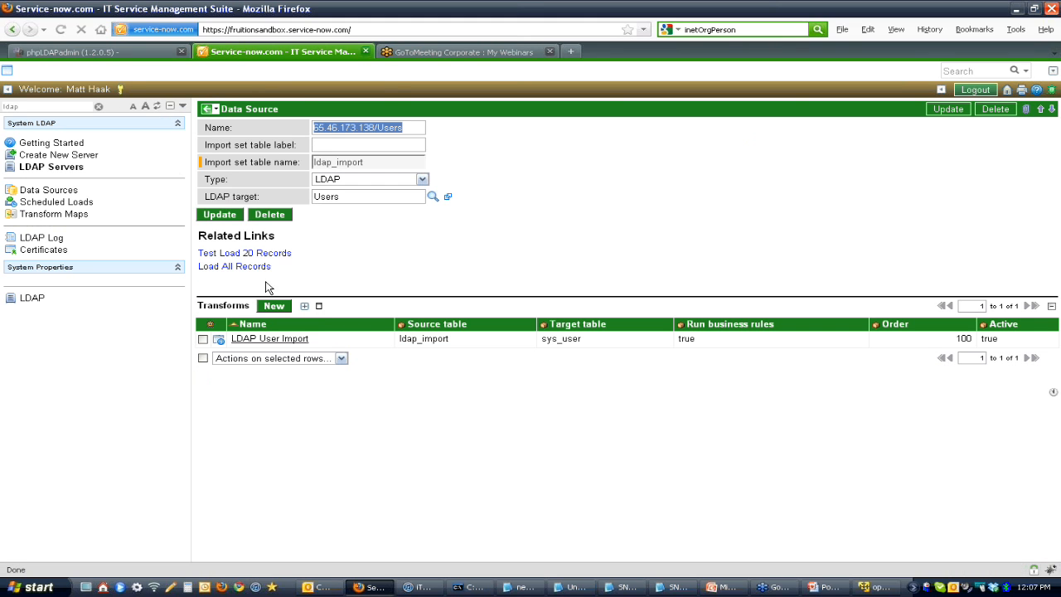
left_click(267, 340)
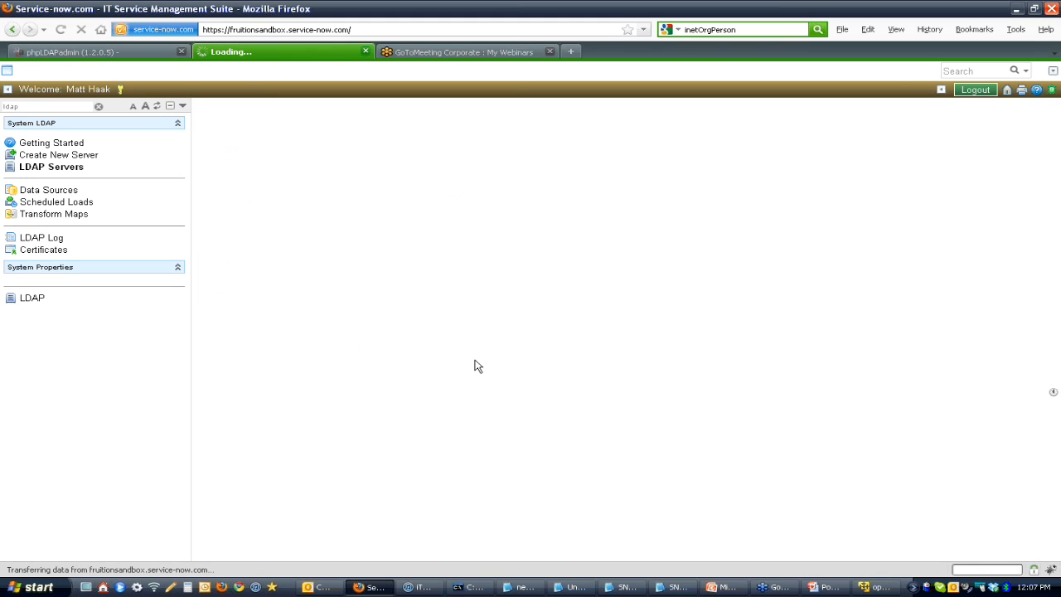
left_click(228, 518)
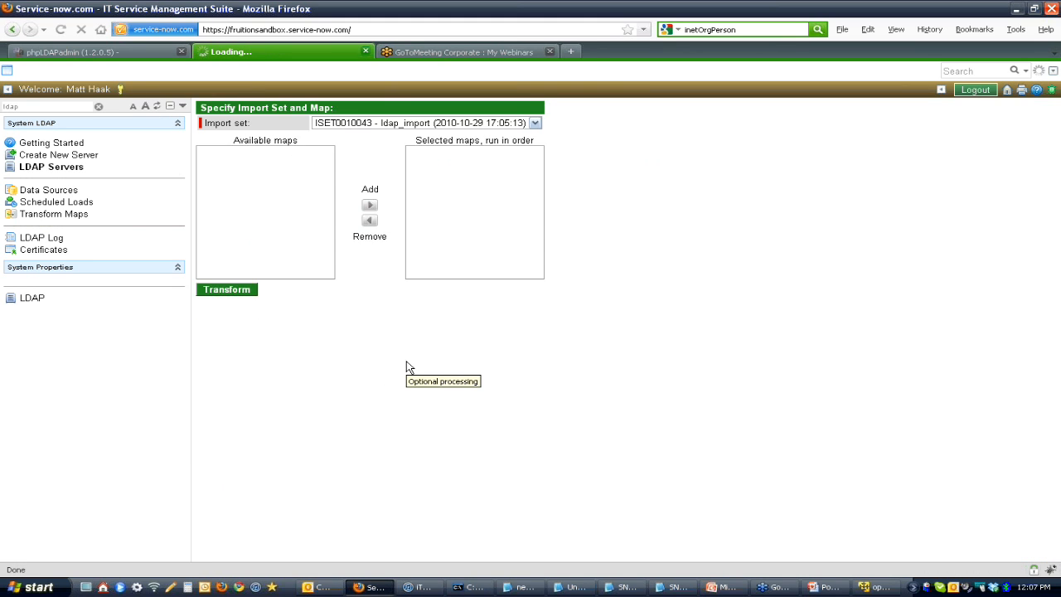
left_click(240, 297)
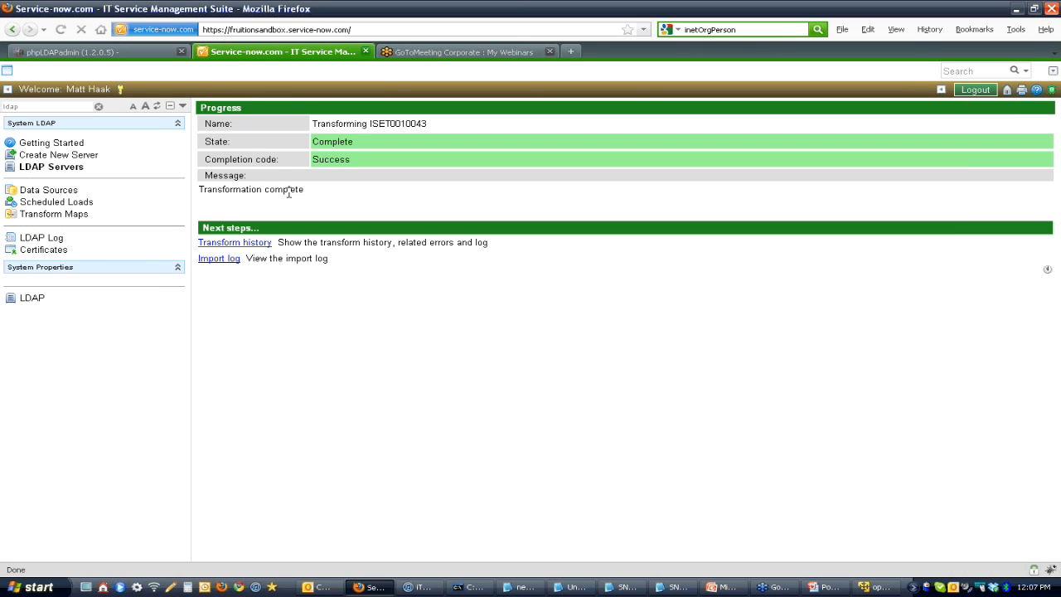
Step: Filter the application navigator for users and look through the Users list for the imported LDAP accounts
double_click(33, 106)
type("users")
left_click(42, 242)
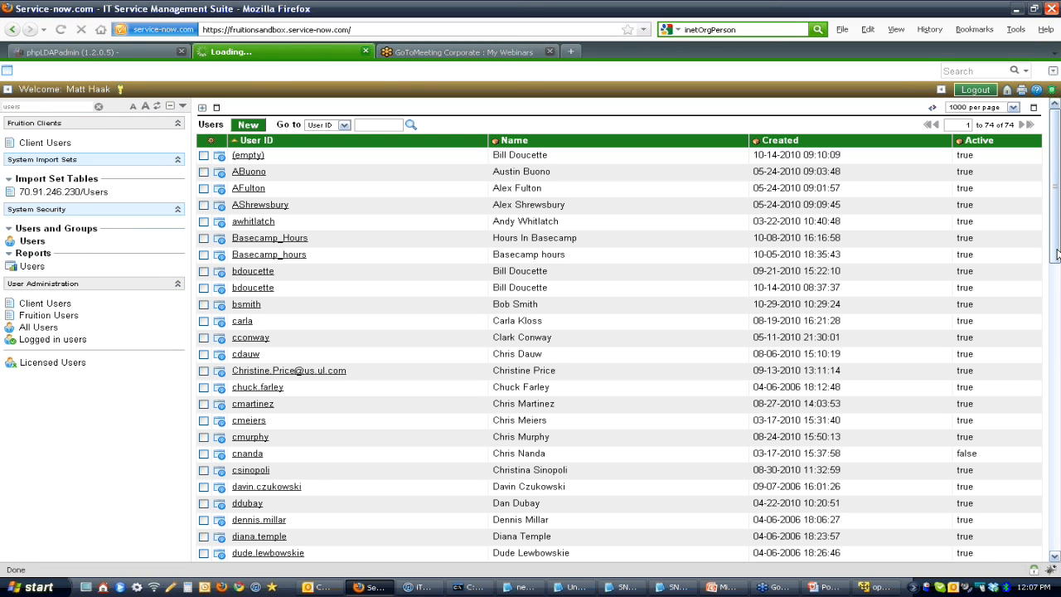
left_click_drag(1058, 253, 1057, 518)
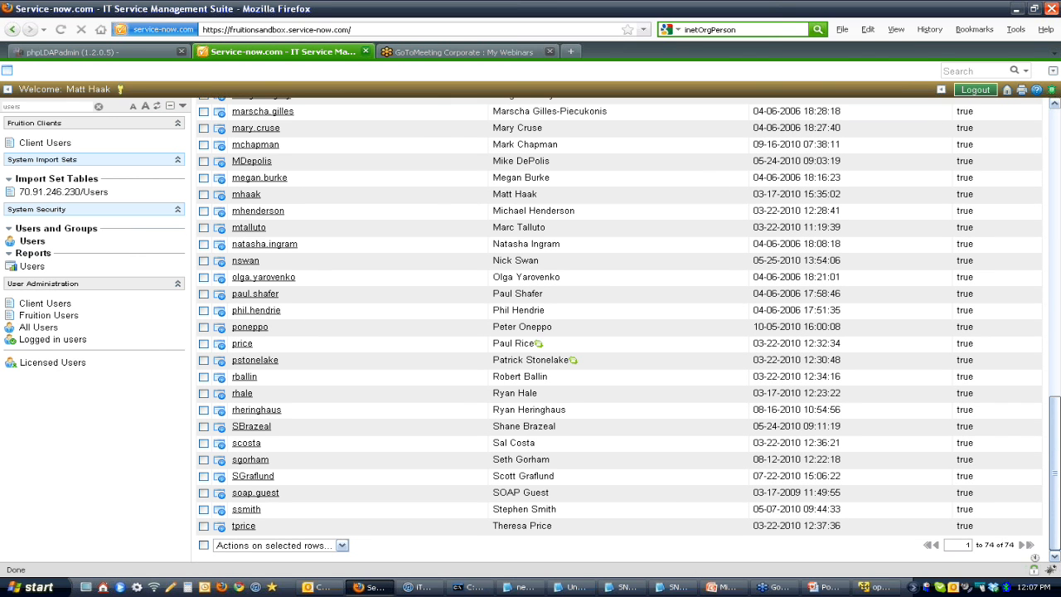
scroll(248, 217, "up", 15)
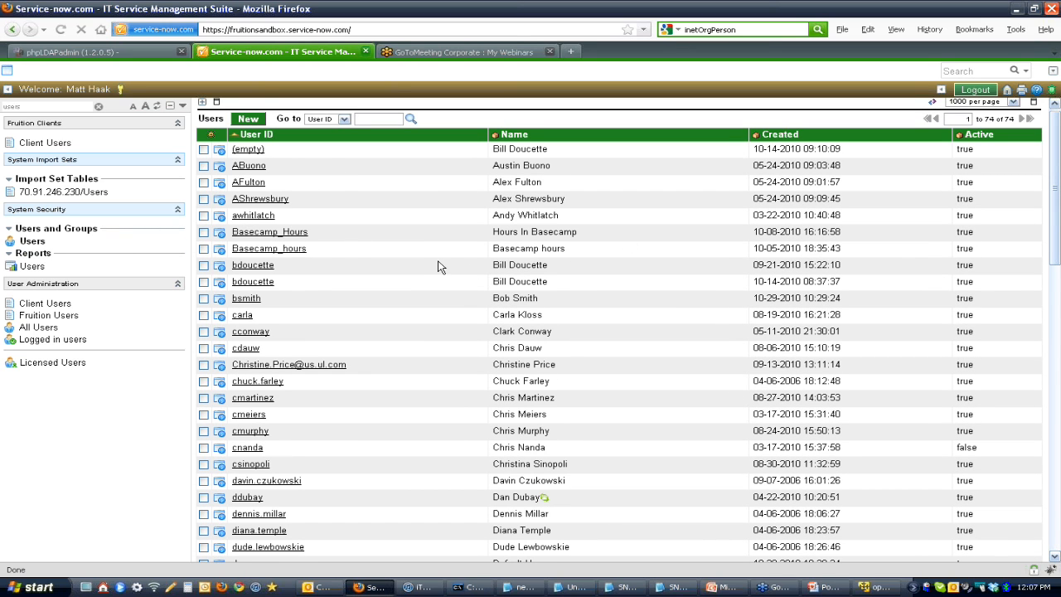
Step: Open the record of an LDAP-imported user and examine its Source field
left_click(247, 298)
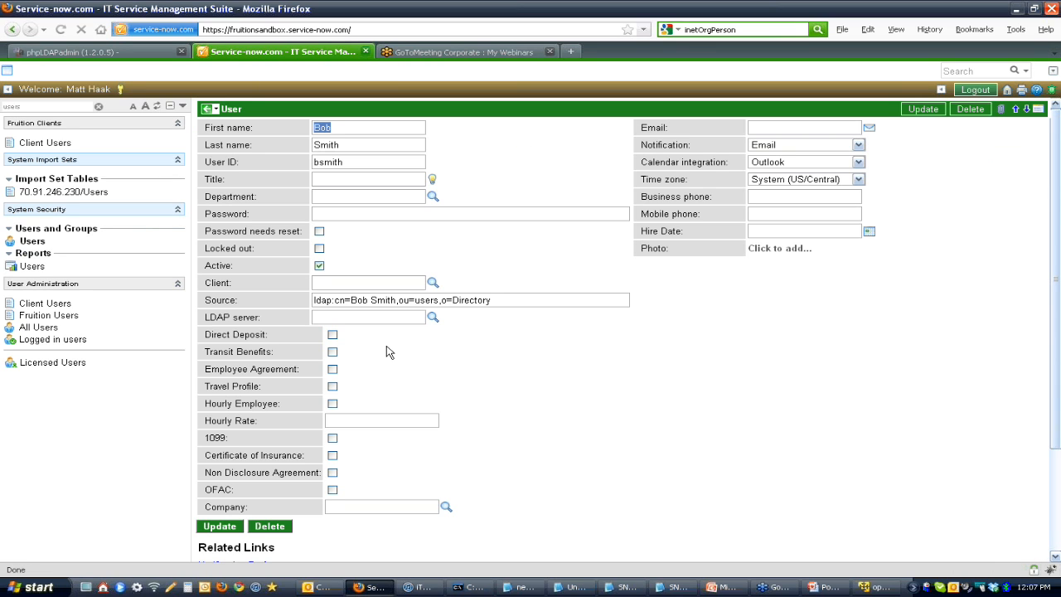
left_click_drag(535, 299, 308, 322)
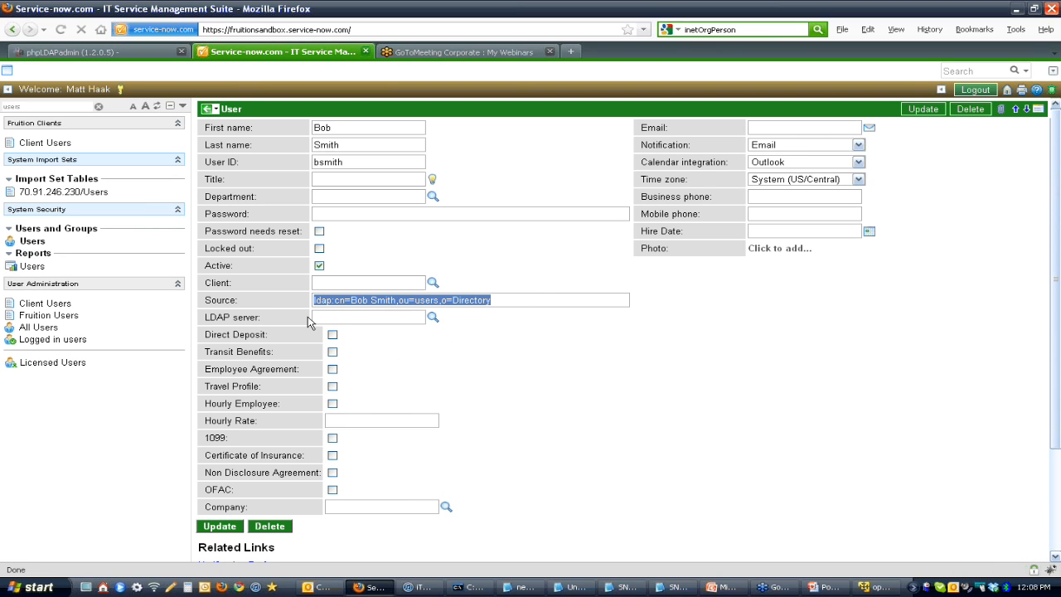
left_click(503, 298)
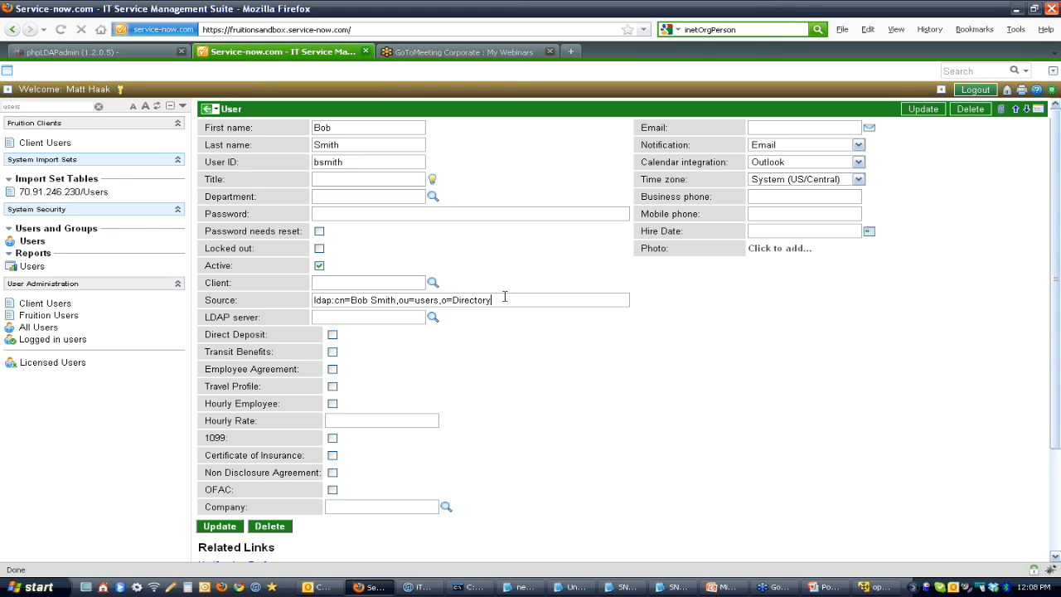
Step: Switch to the LDAP.pptx slide show in PowerPoint and read the Configuration Basics: Record Management slide
key("alt+Tab")
key("alt+Tab")
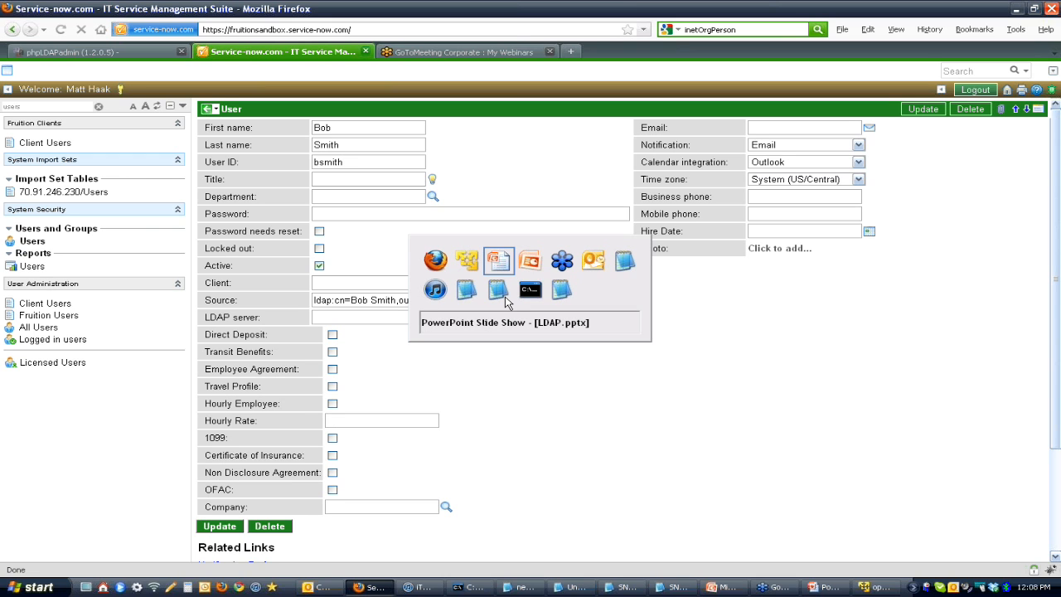
key("alt+Tab")
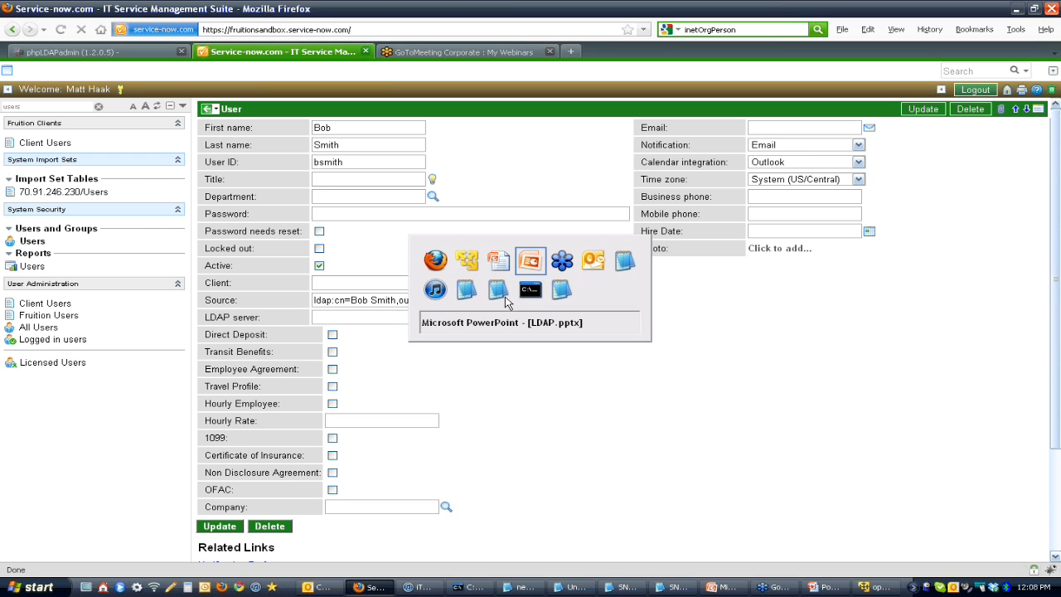
key("alt+Tab")
key("alt+Tab")
key("alt+Tab")
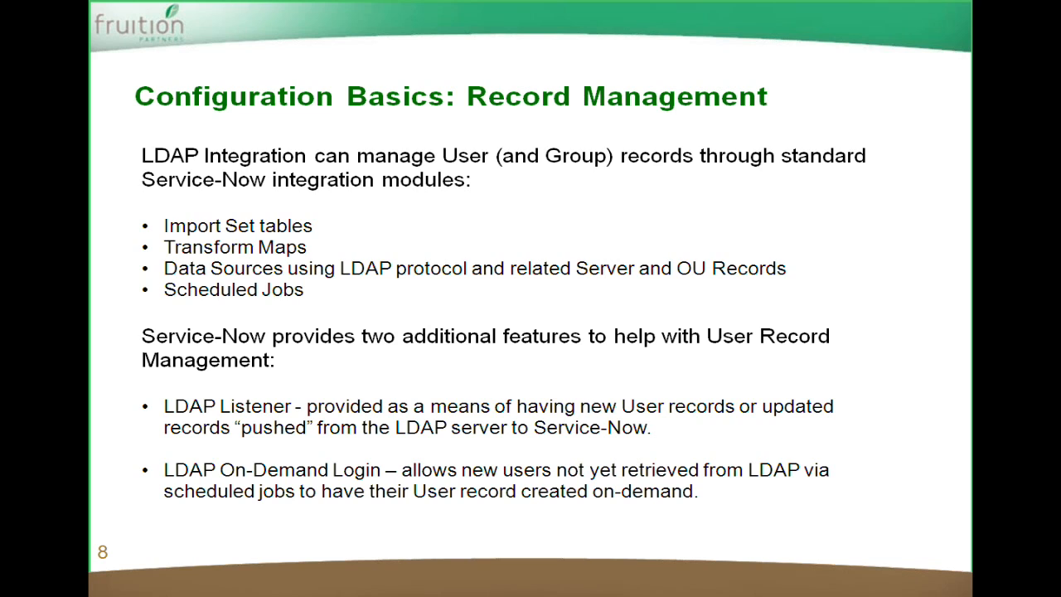
Step: Return to Service-now in Firefox, filter the navigator for ldap, and open the 65.46.173.138/Users Import scheduled load
key("alt+Tab")
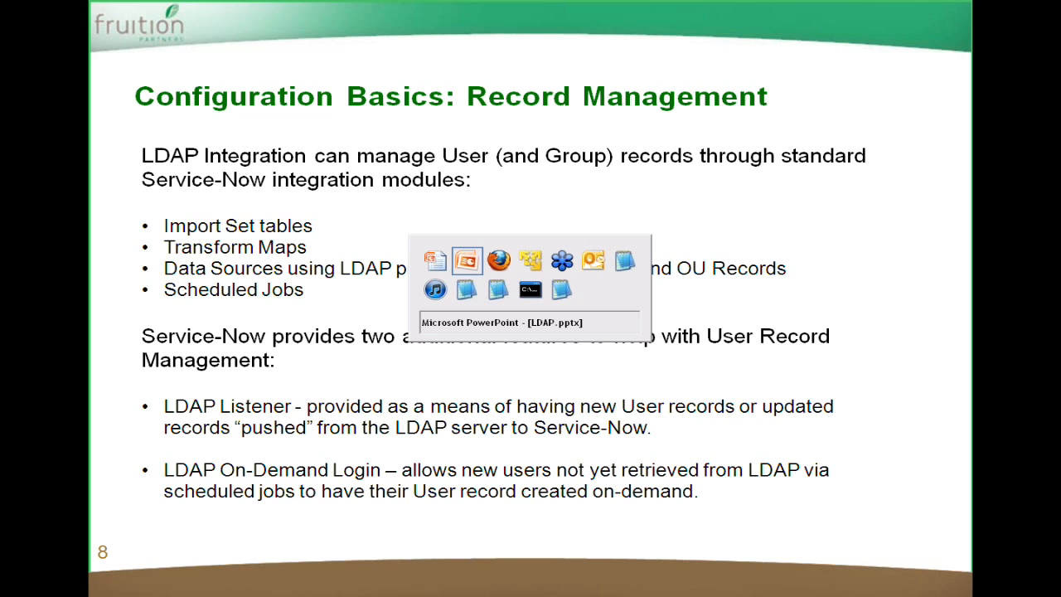
key("alt+Tab")
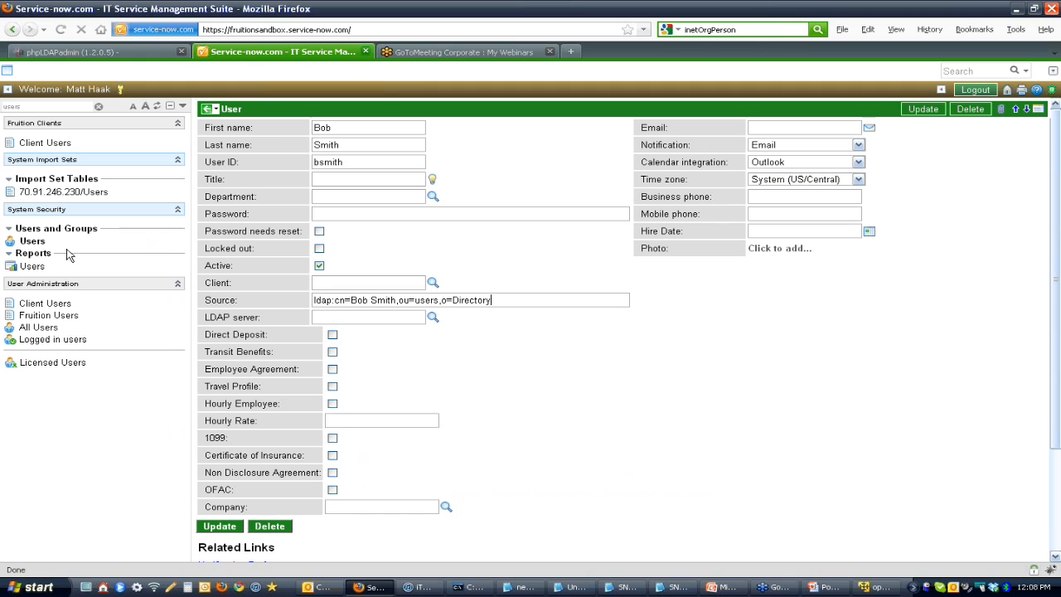
double_click(38, 109)
type("ldap")
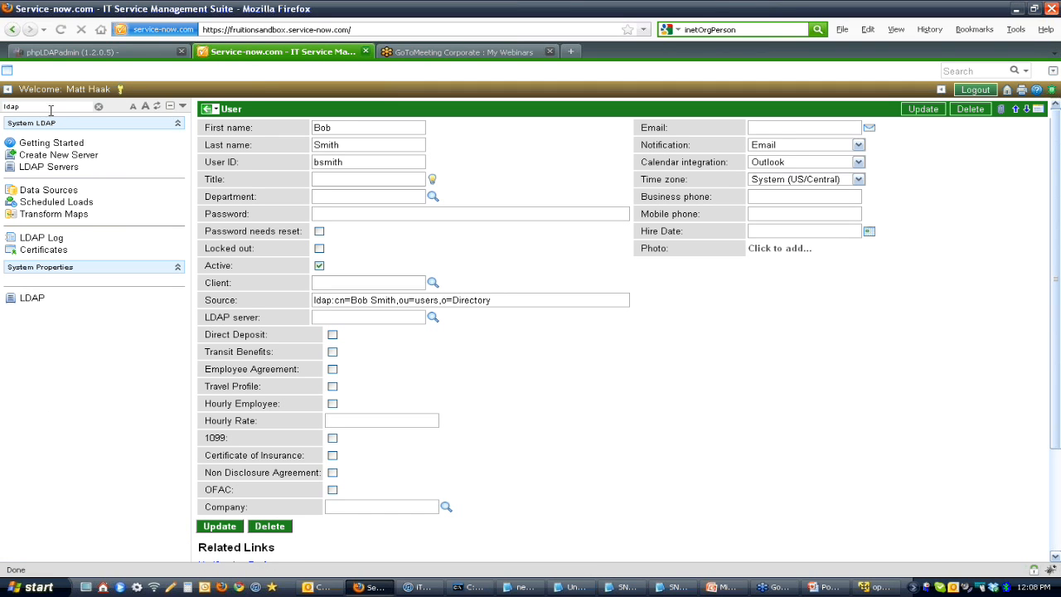
left_click(59, 204)
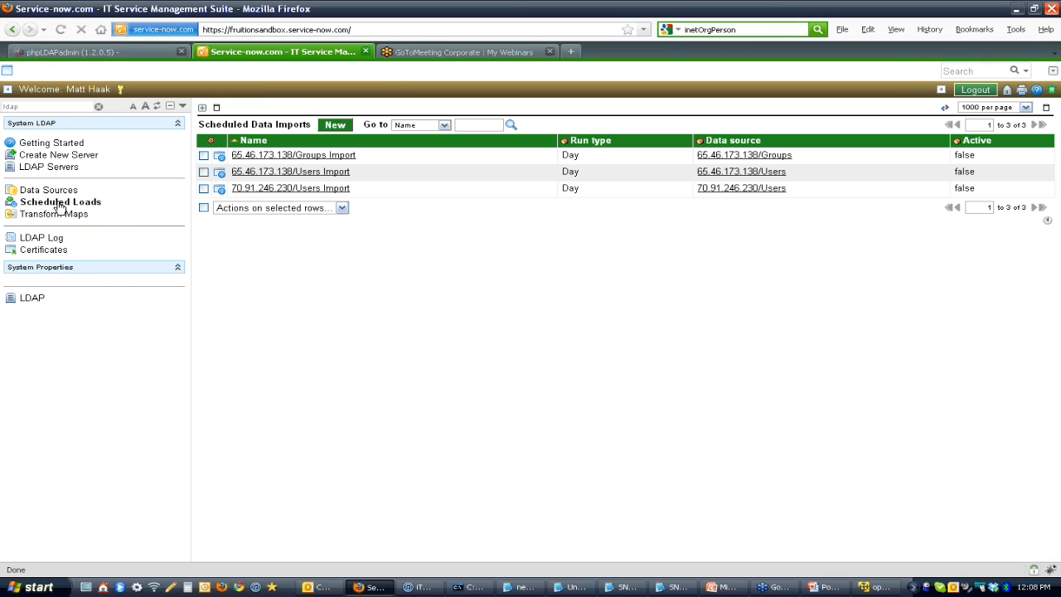
left_click(321, 176)
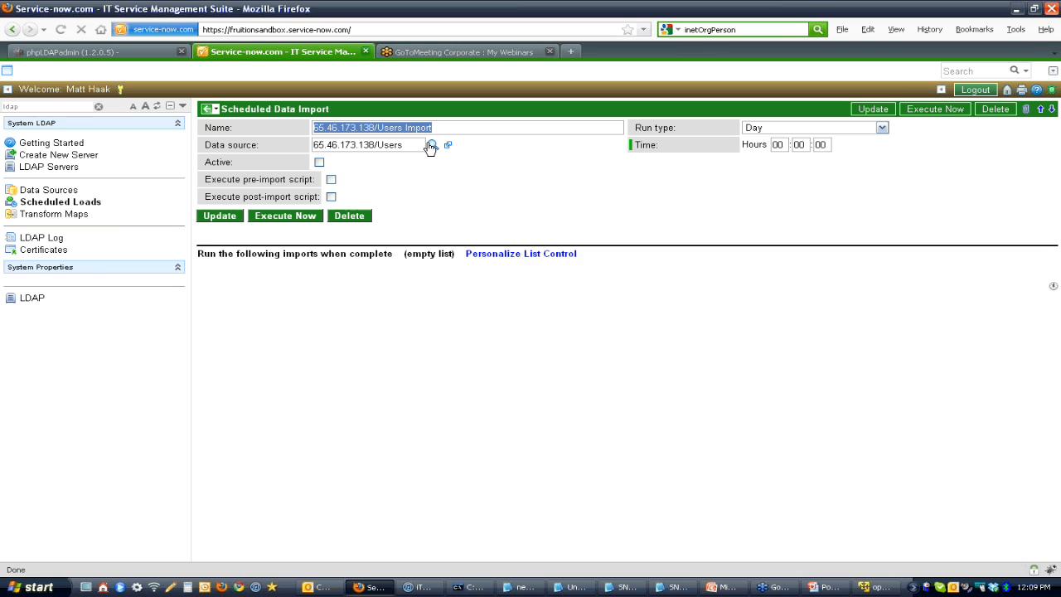
Step: Switch to the LDAP.pptx slide show in PowerPoint and advance to the Configuration Basics: Authentication slide
key("alt+Tab")
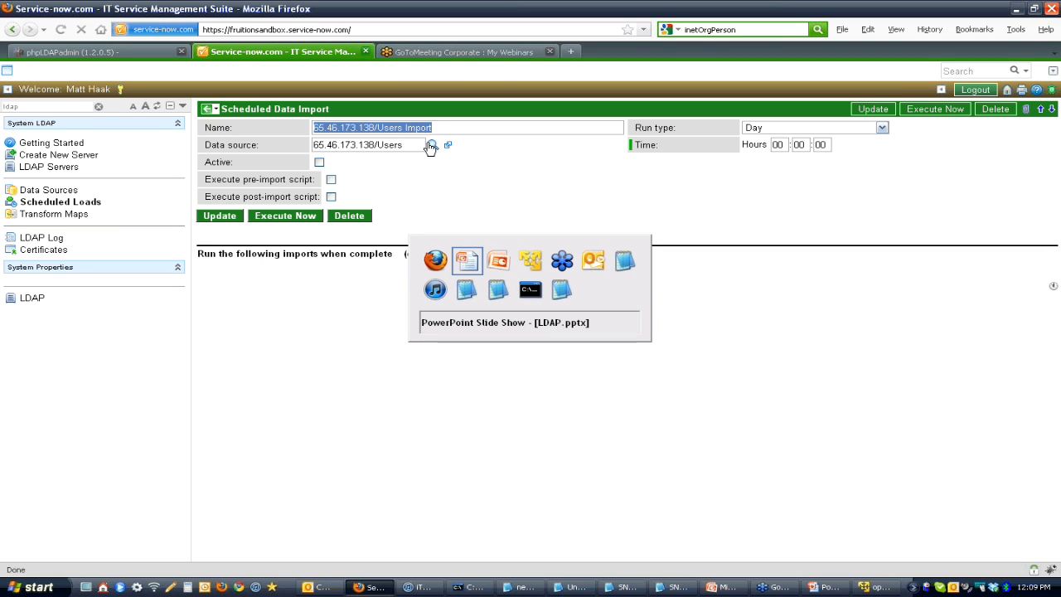
key("alt+Tab")
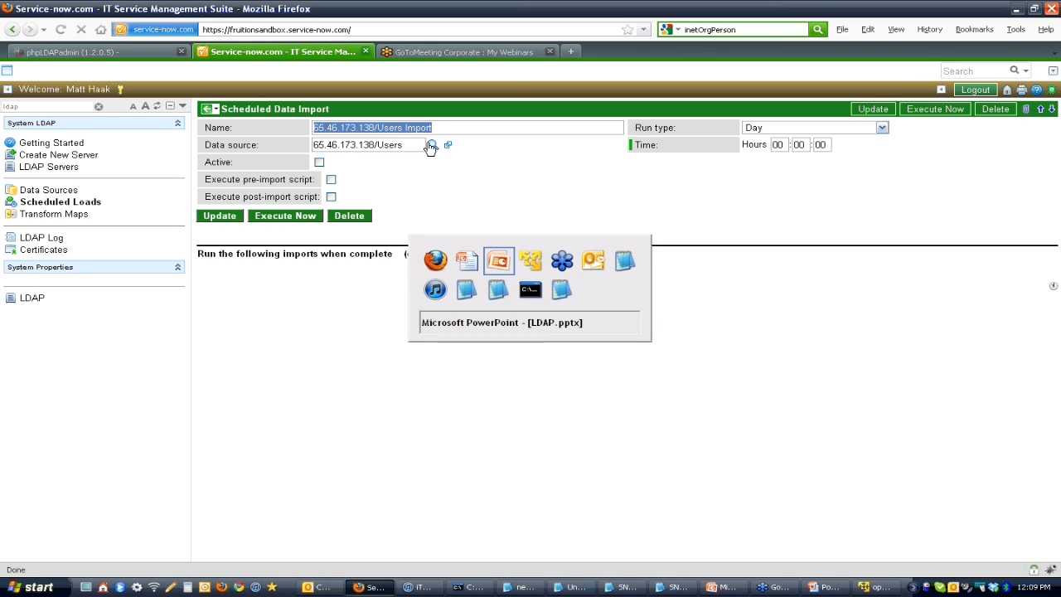
key("alt+shift+Tab")
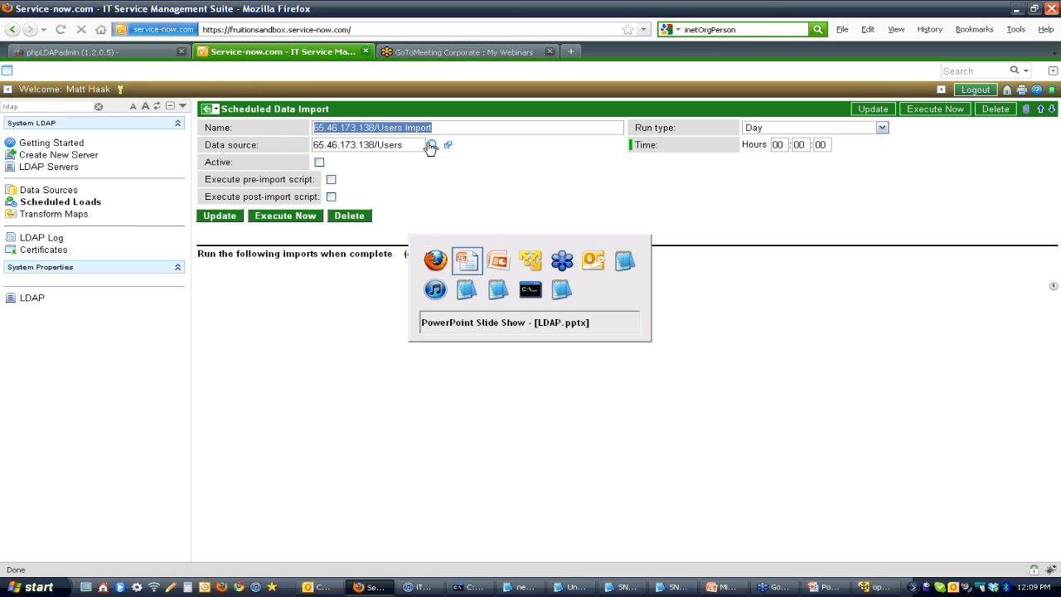
key("alt")
key("Right")
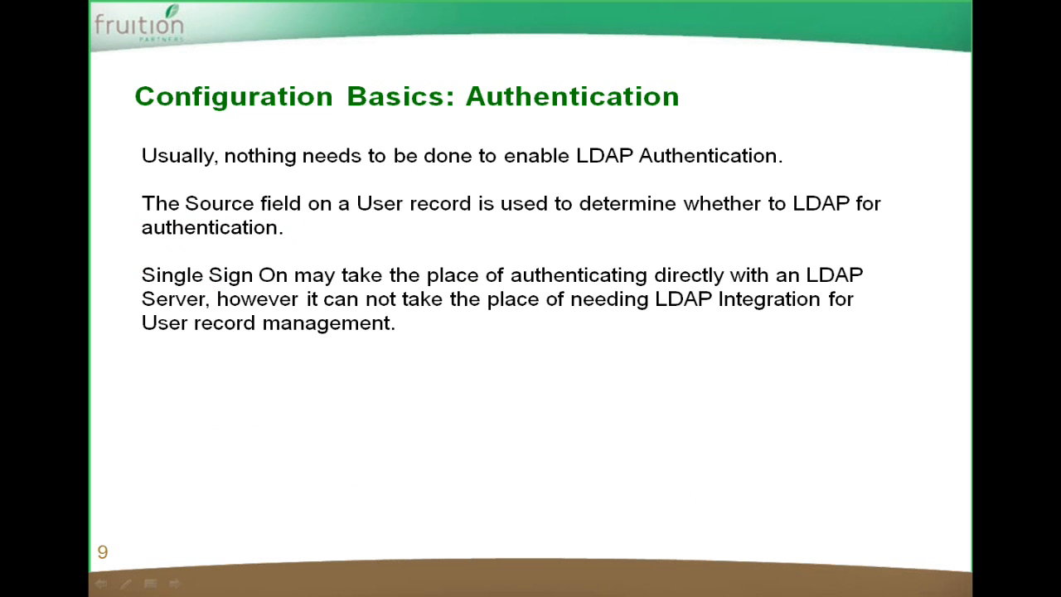
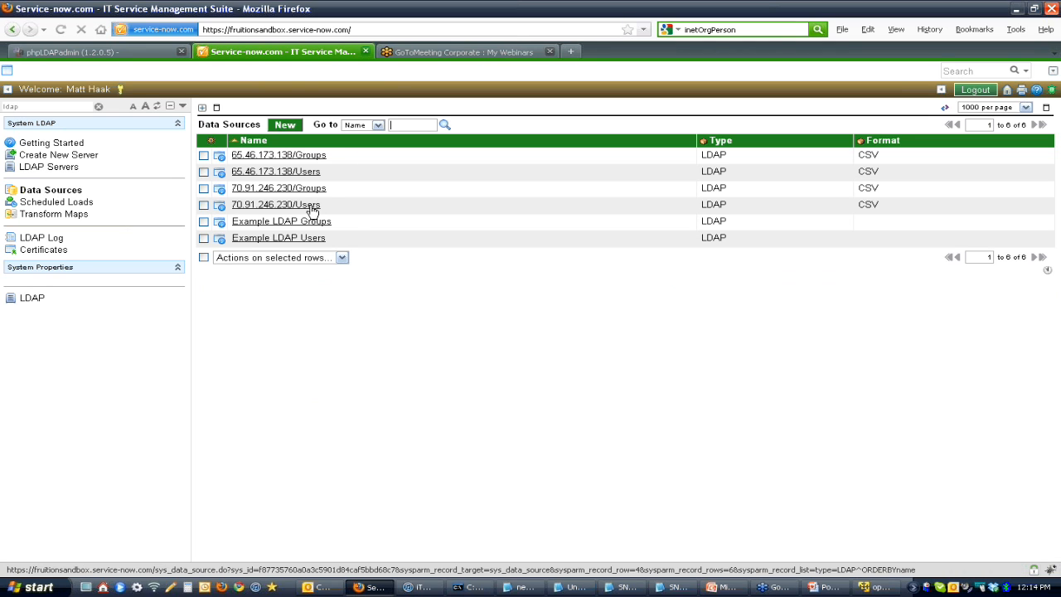
Step: Open the 70.91.246.230/Users data source and the LDAP server record, and try to add a blank OU definition named Users-Inactive
left_click(312, 211)
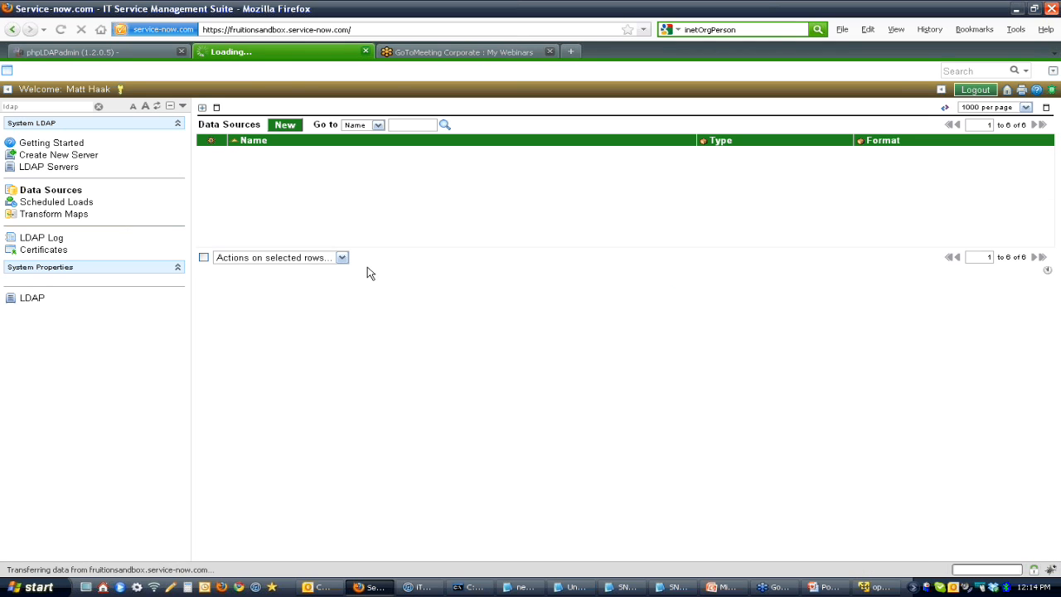
left_click(52, 168)
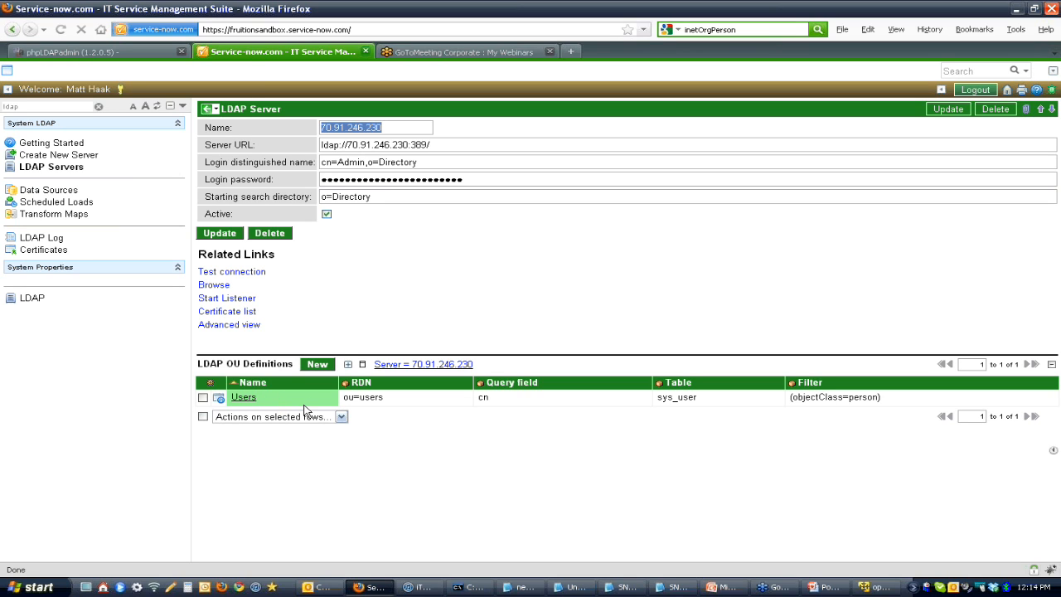
left_click(317, 365)
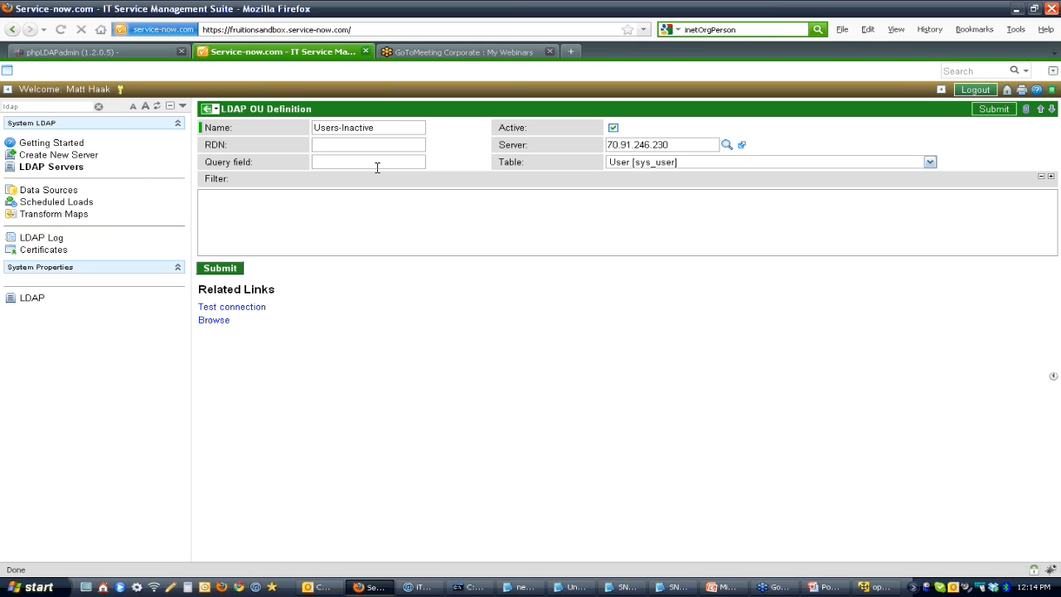
left_click(205, 111)
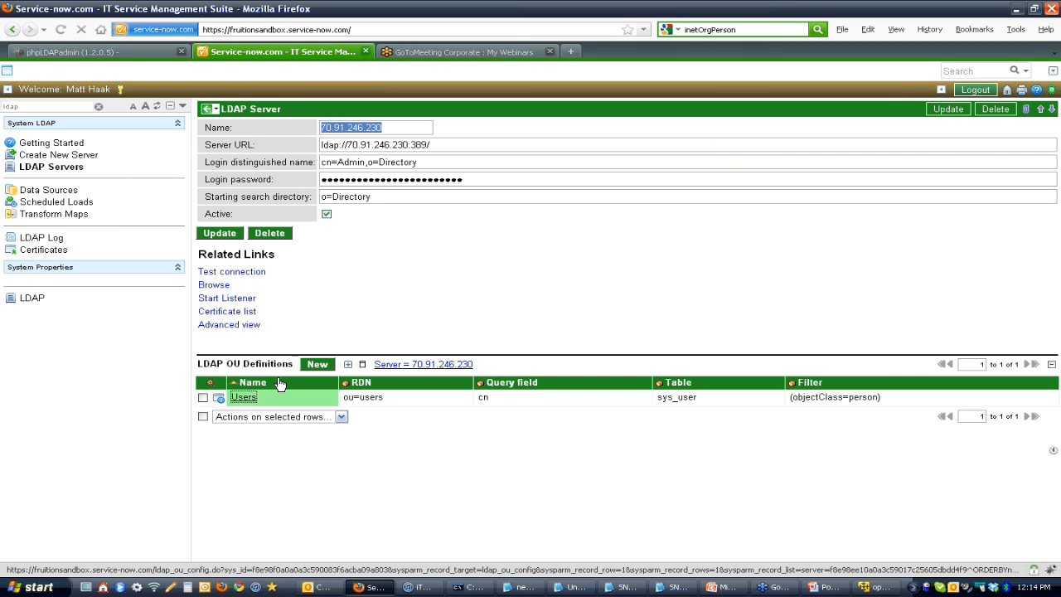
Step: Duplicate the server's Users OU definition as Users-Inactive with the RDN ou=users-inactive
left_click(244, 397)
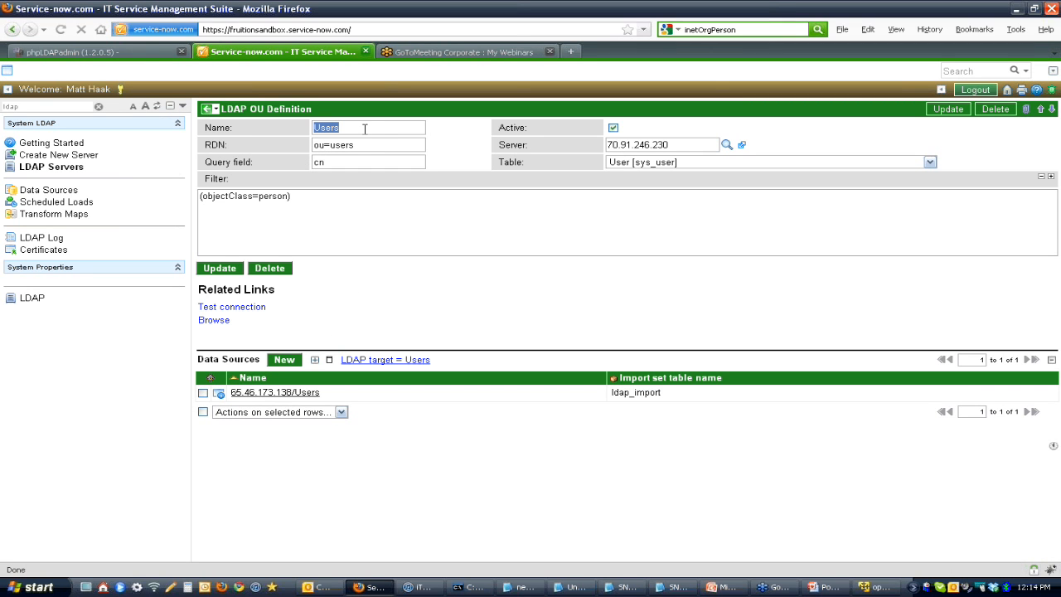
left_click_drag(367, 146, 299, 138)
left_click_drag(382, 142, 308, 139)
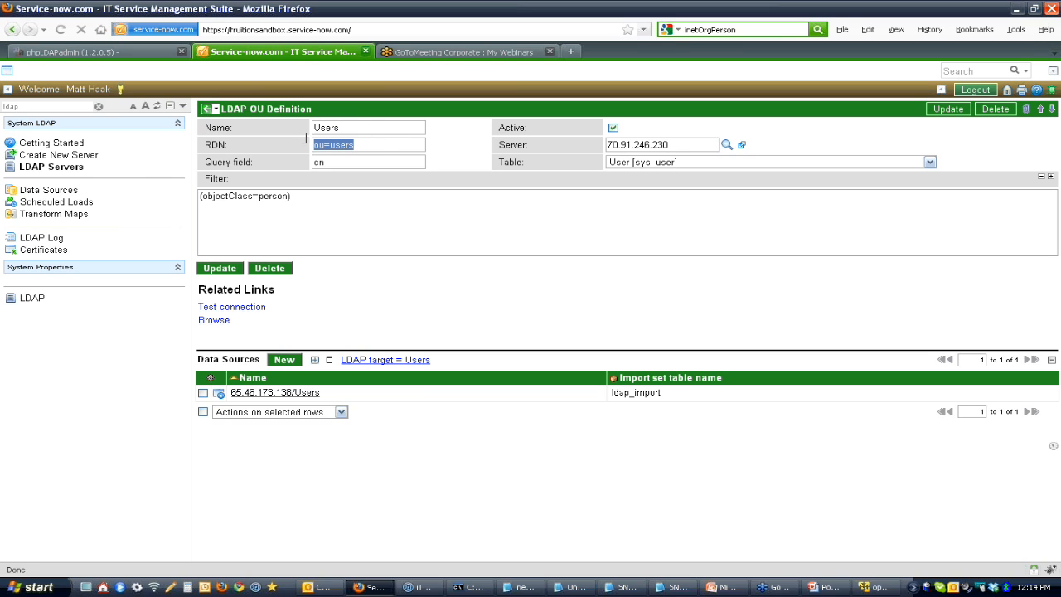
left_click(336, 161)
left_click(338, 194)
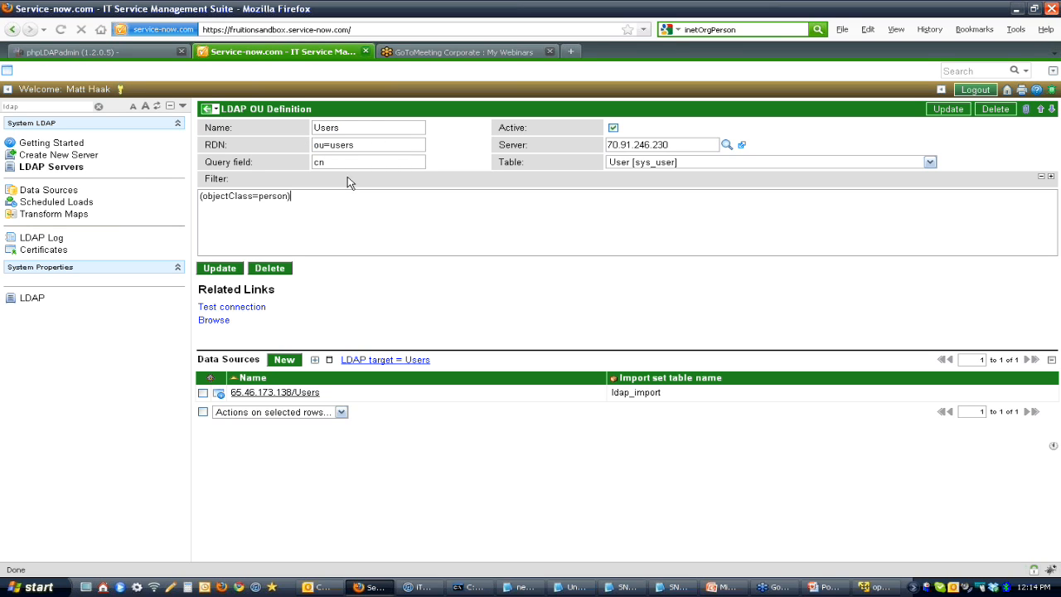
right_click(356, 110)
left_click(347, 124)
right_click(388, 115)
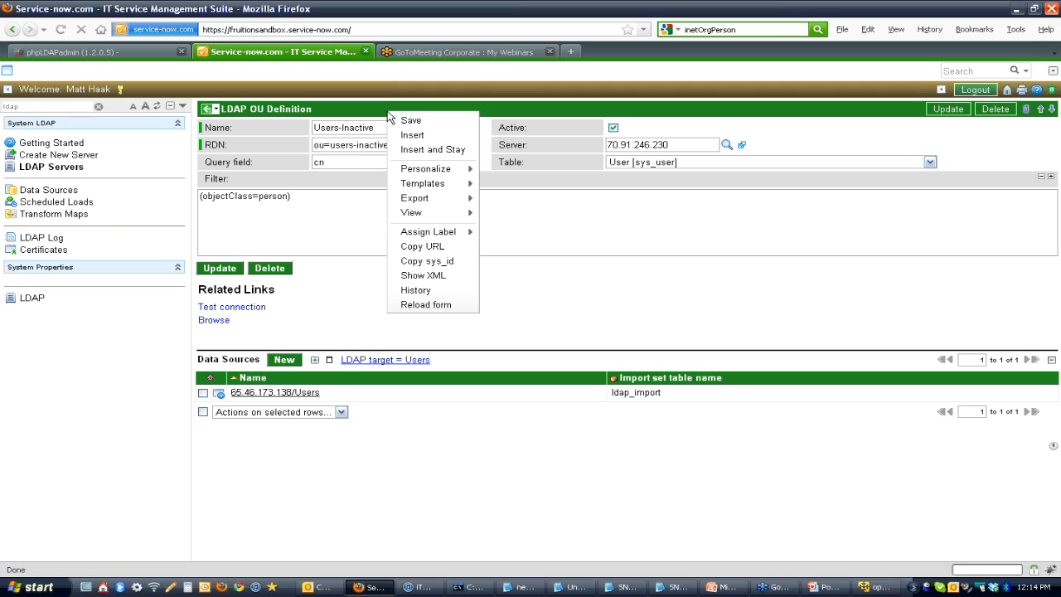
left_click(431, 152)
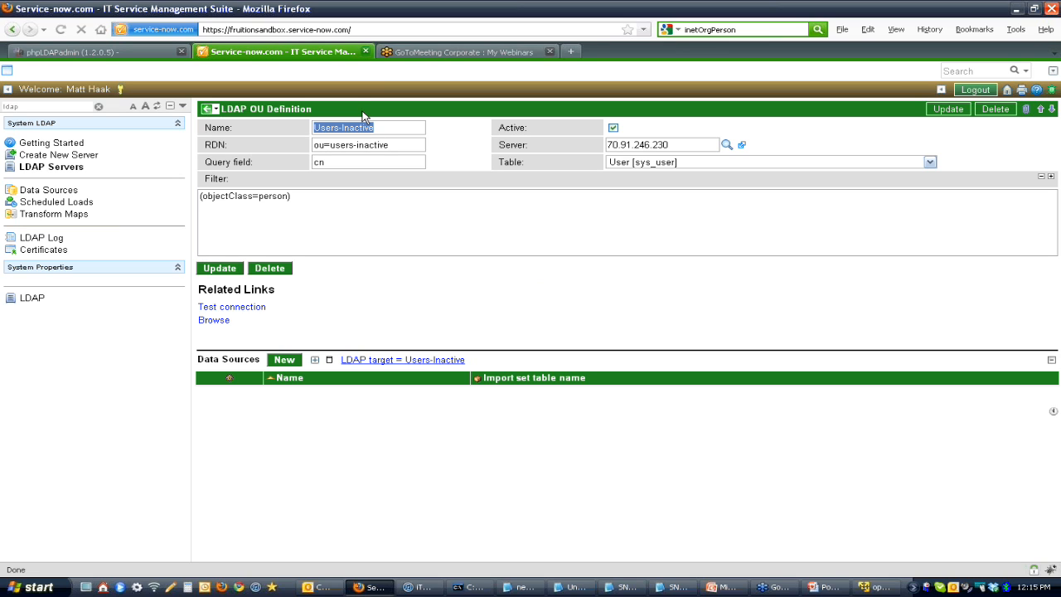
Step: Browse the LDAP nodes under ou=users-inactive and reopen the Users-Inactive OU definition from the LDAP server record
left_click(222, 321)
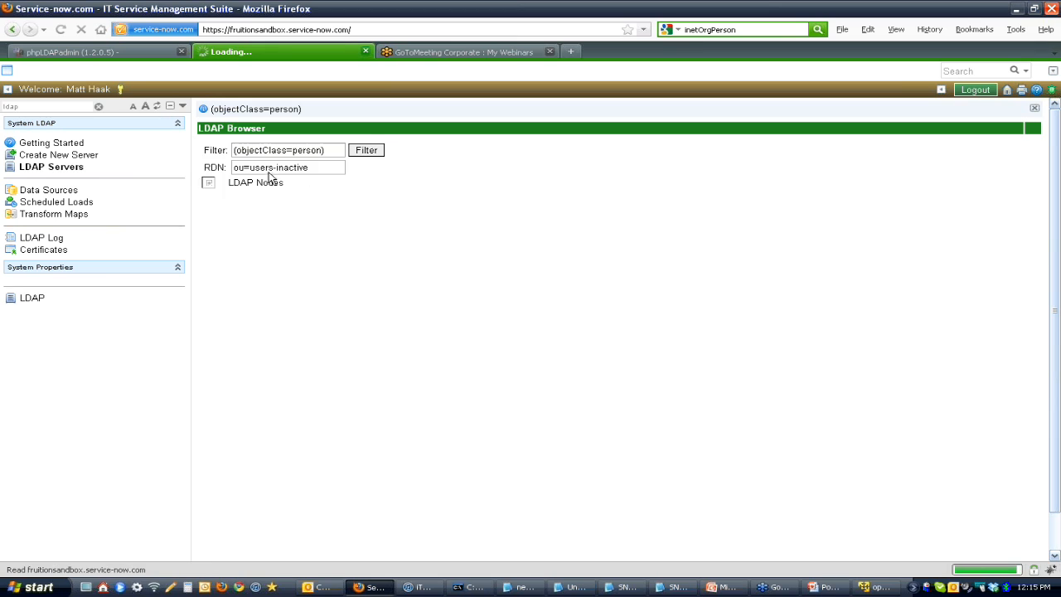
left_click(208, 182)
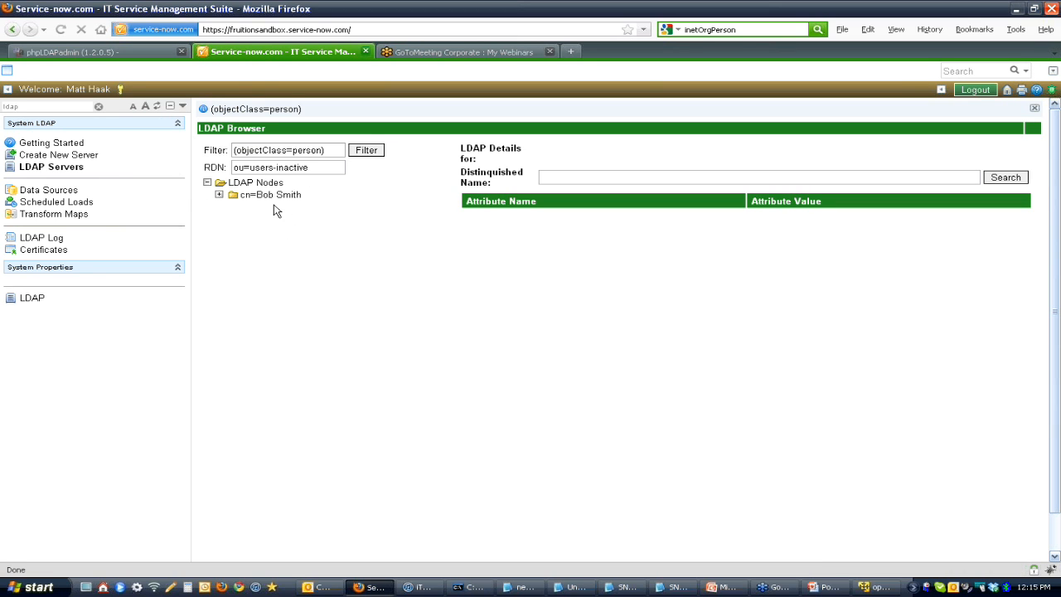
left_click(62, 170)
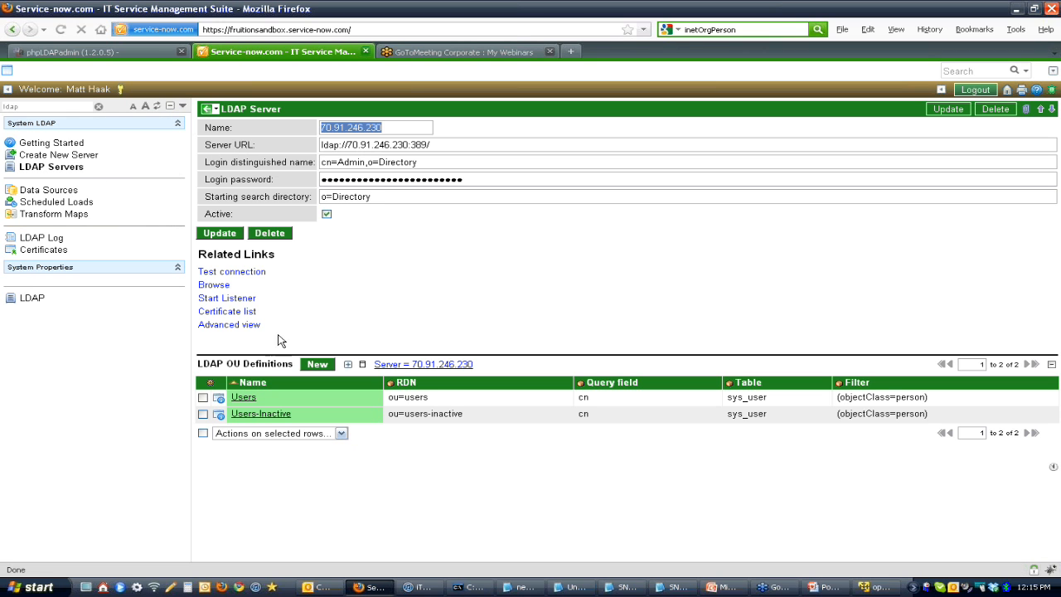
left_click(254, 415)
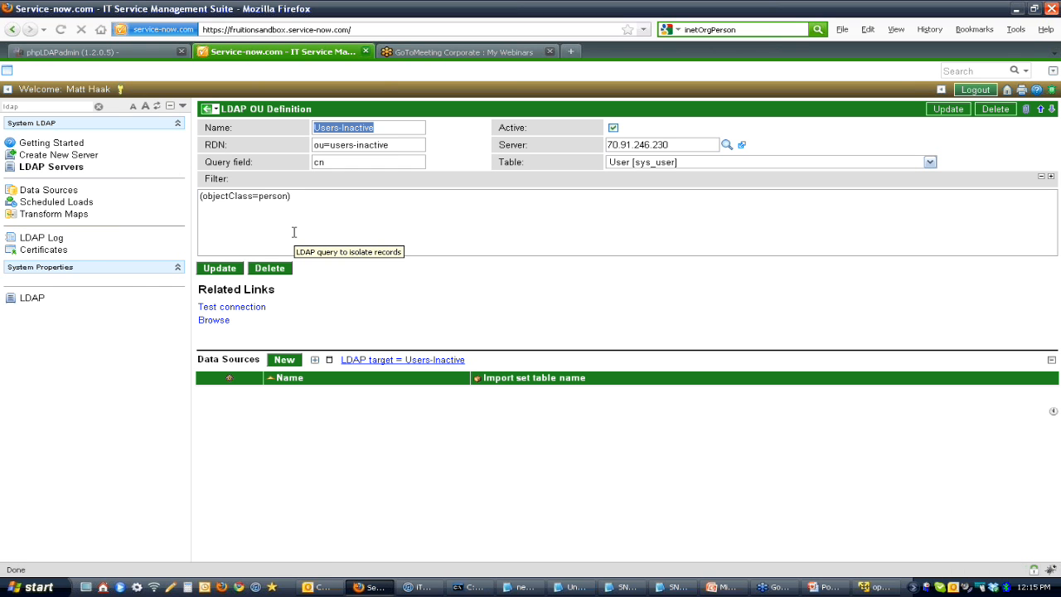
left_click(56, 106)
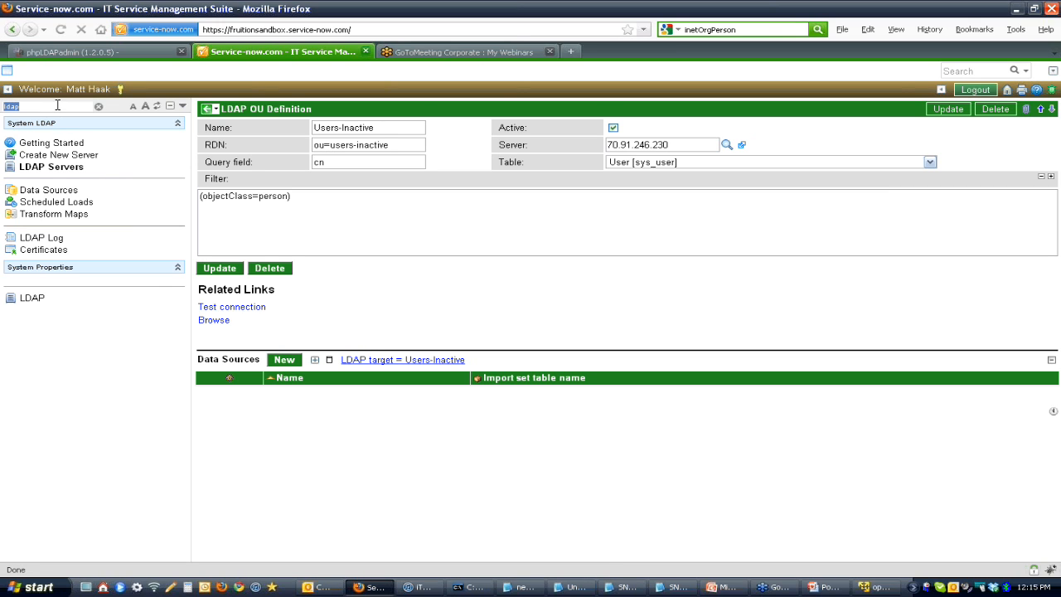
Step: Start a new data source for the Users-Inactive definition, naming it Users-Inactive and setting its type to LDAP
left_click(284, 359)
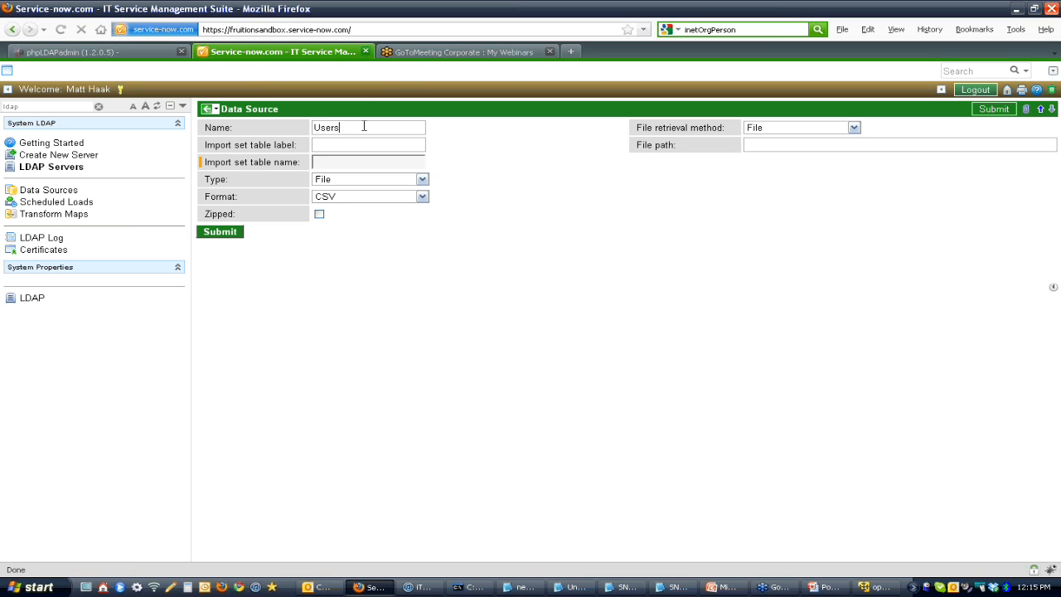
left_click(372, 182)
left_click(372, 185)
left_click_drag(393, 127, 267, 120)
left_click(335, 182)
left_click(352, 190)
left_click(352, 183)
left_click(352, 213)
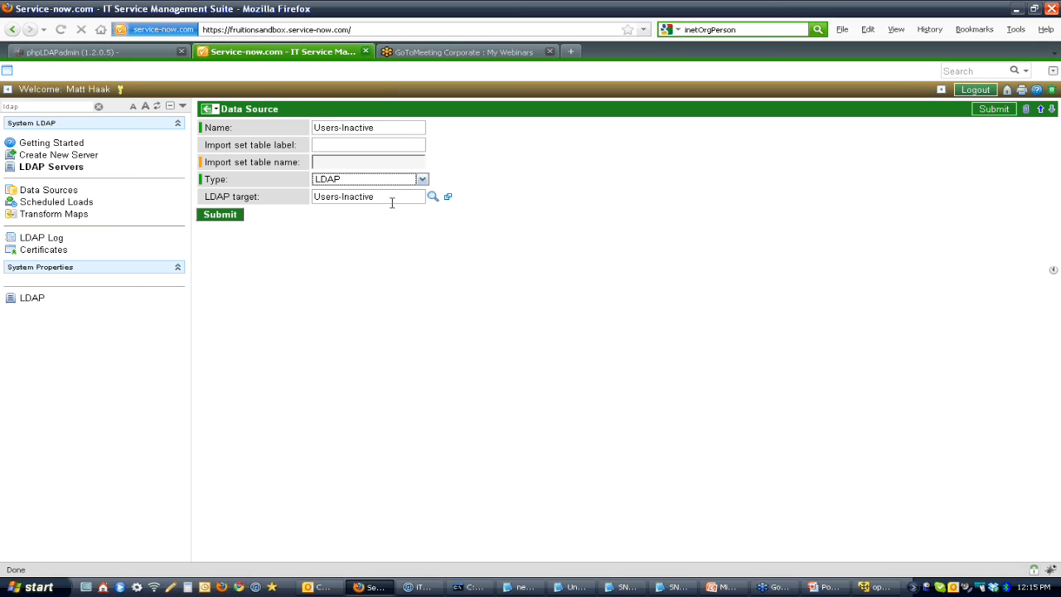
Step: Delete the Groups and two Users OU definitions that have no server from the LDAP target lookup list
left_click(432, 197)
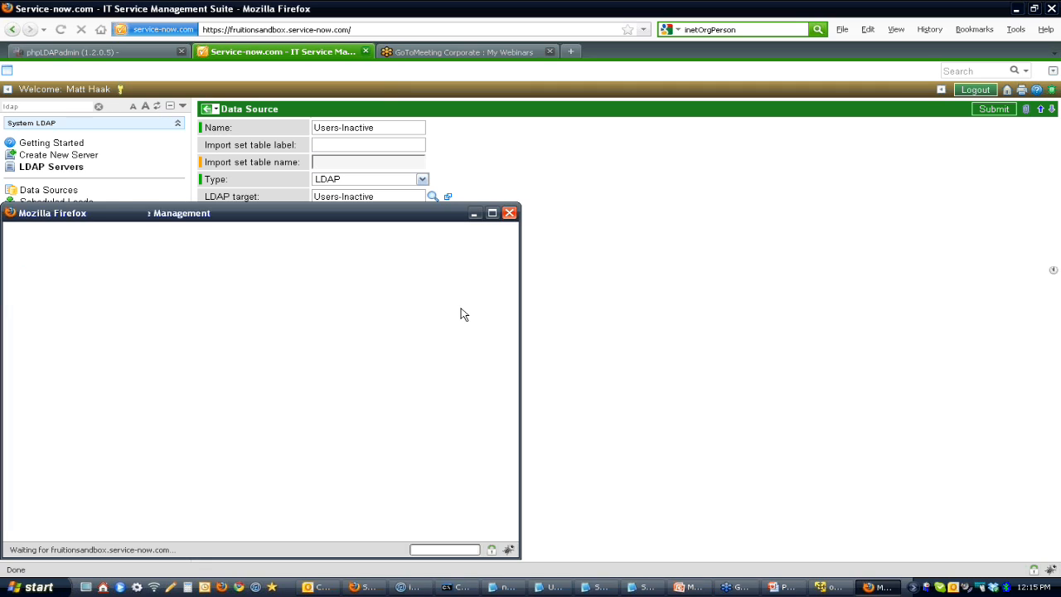
left_click_drag(374, 220, 413, 224)
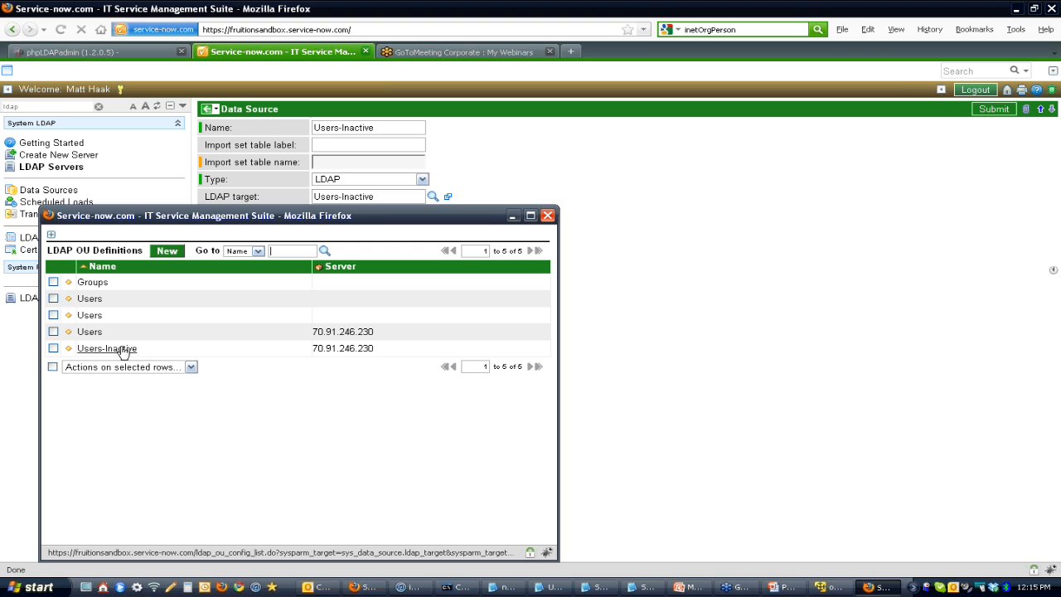
left_click(54, 315)
left_click(53, 298)
left_click(53, 282)
left_click(124, 367)
left_click(93, 388)
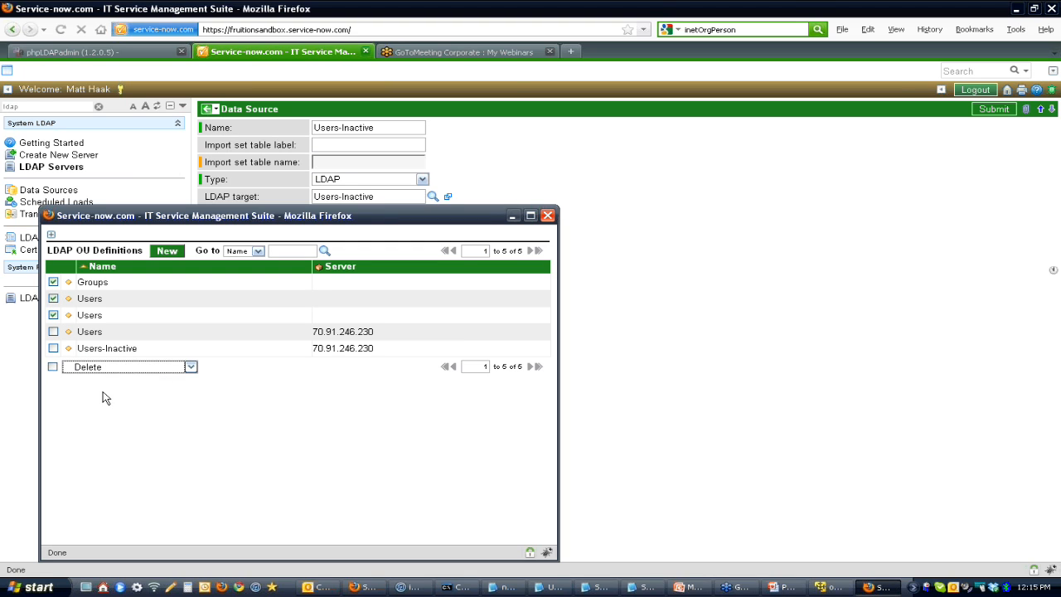
left_click(280, 406)
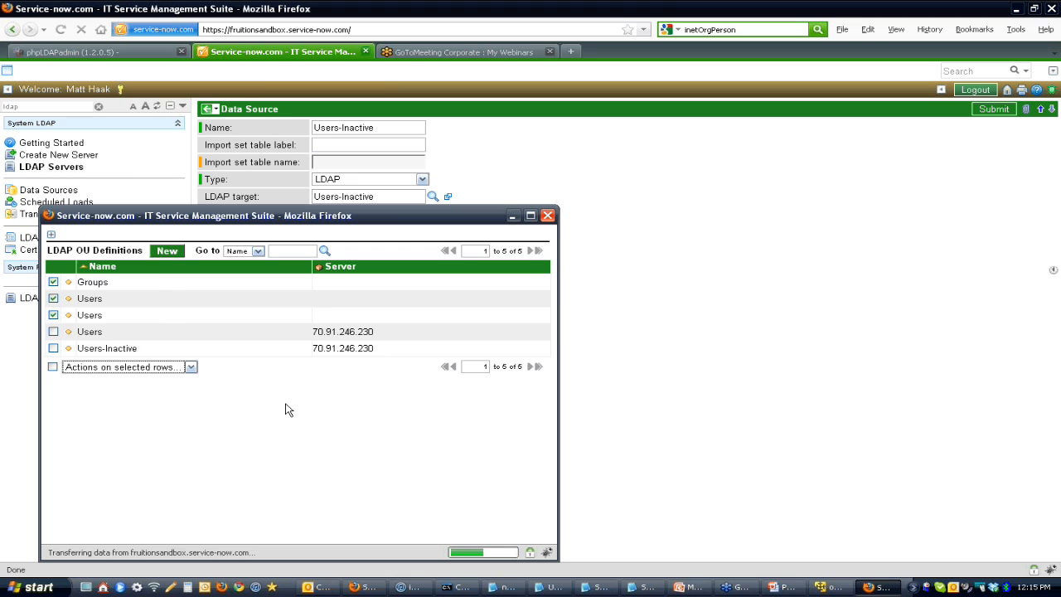
left_click(546, 217)
Step: Choose Users-Inactive as the data source's LDAP target and submit the new data source
left_click(432, 197)
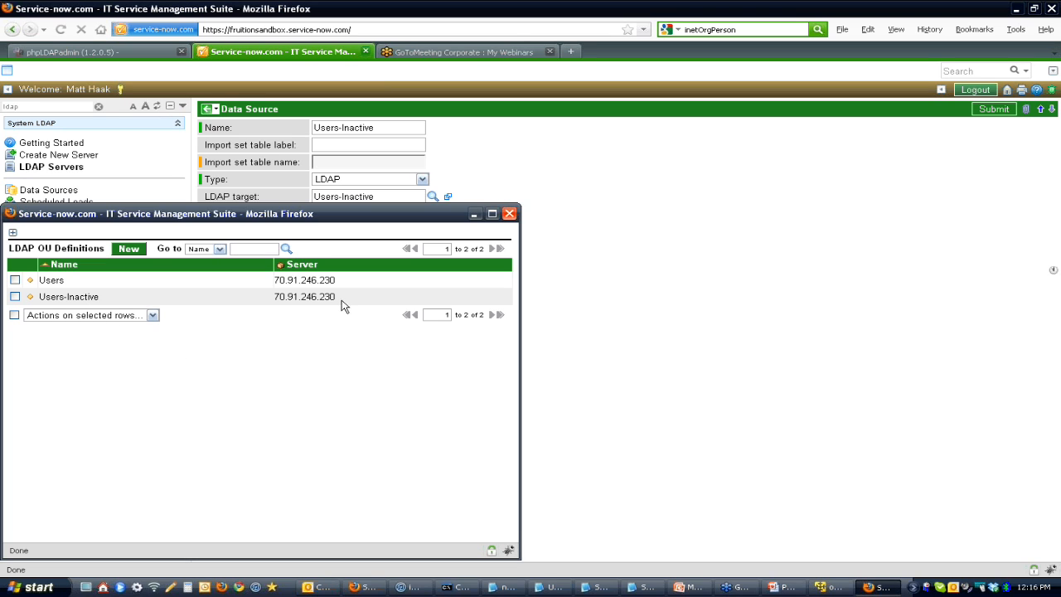
left_click(88, 299)
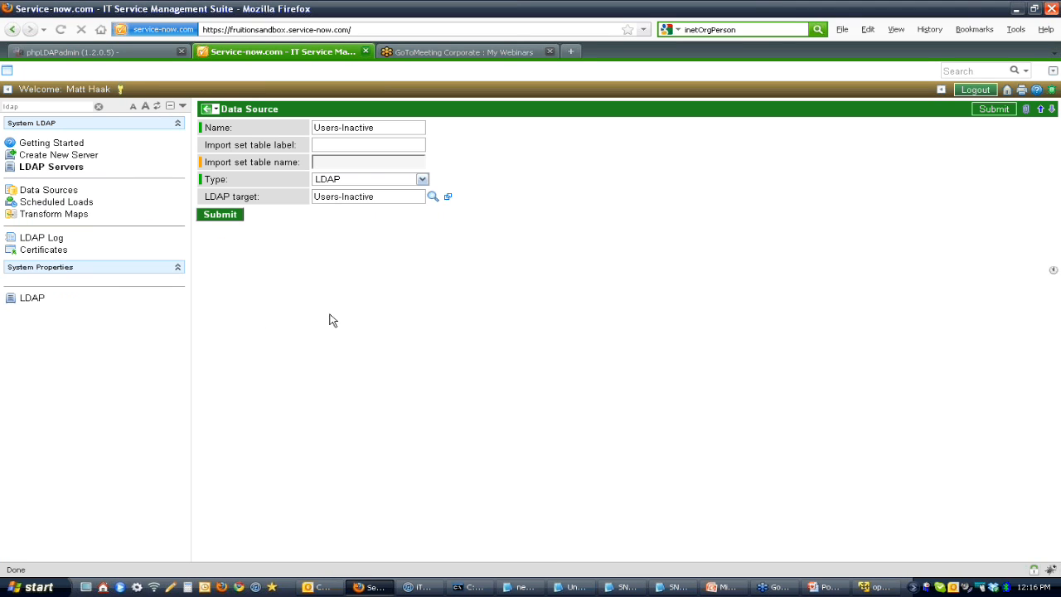
left_click_drag(396, 196, 287, 196)
left_click(230, 214)
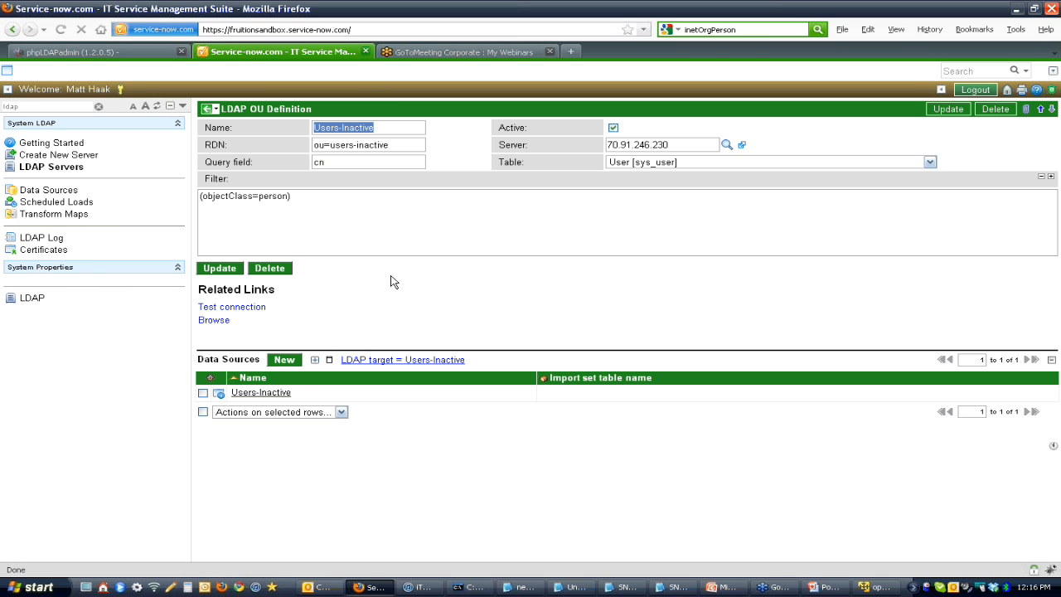
Step: Open the Users-Inactive data source and start a new transform map named Users Inactive Map
left_click(277, 402)
left_click(274, 397)
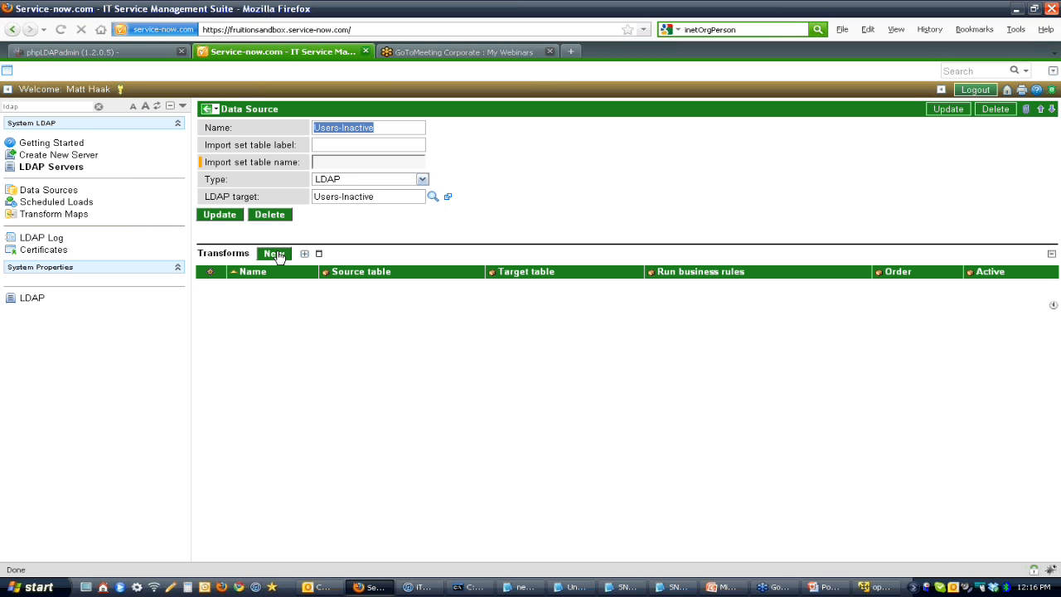
left_click(276, 253)
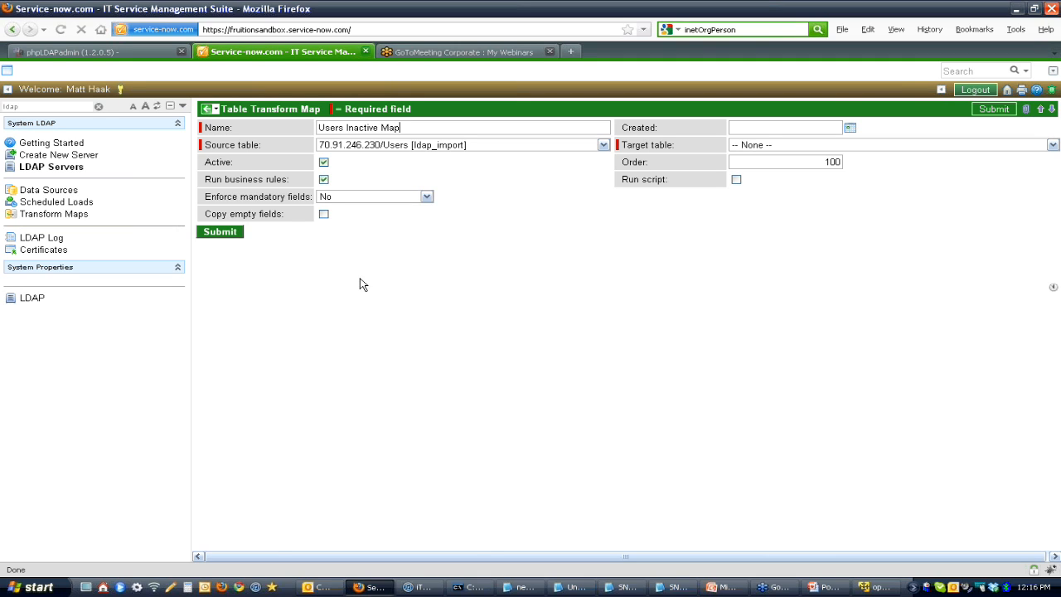
Step: Check the user entry under ou=users-inactive in phpLDAPadmin and return to the Service-now transform map form
left_click(127, 50)
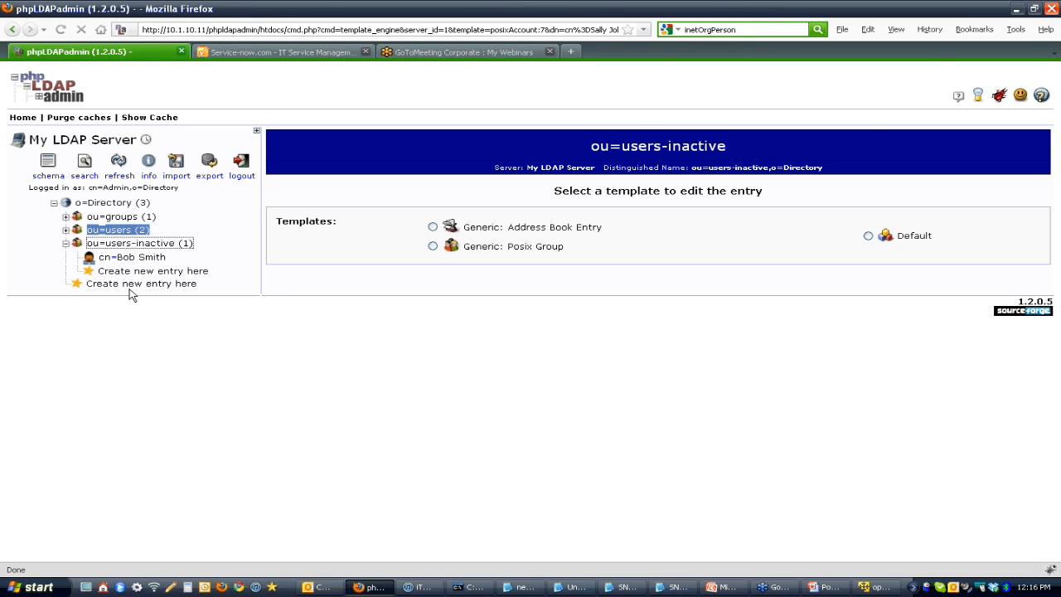
left_click(124, 260)
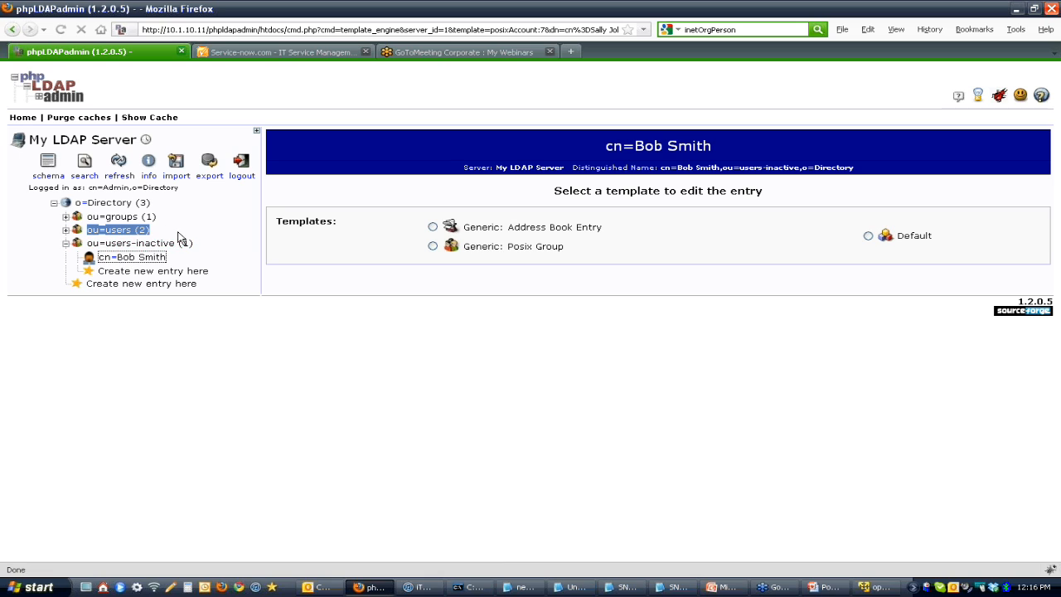
left_click(286, 52)
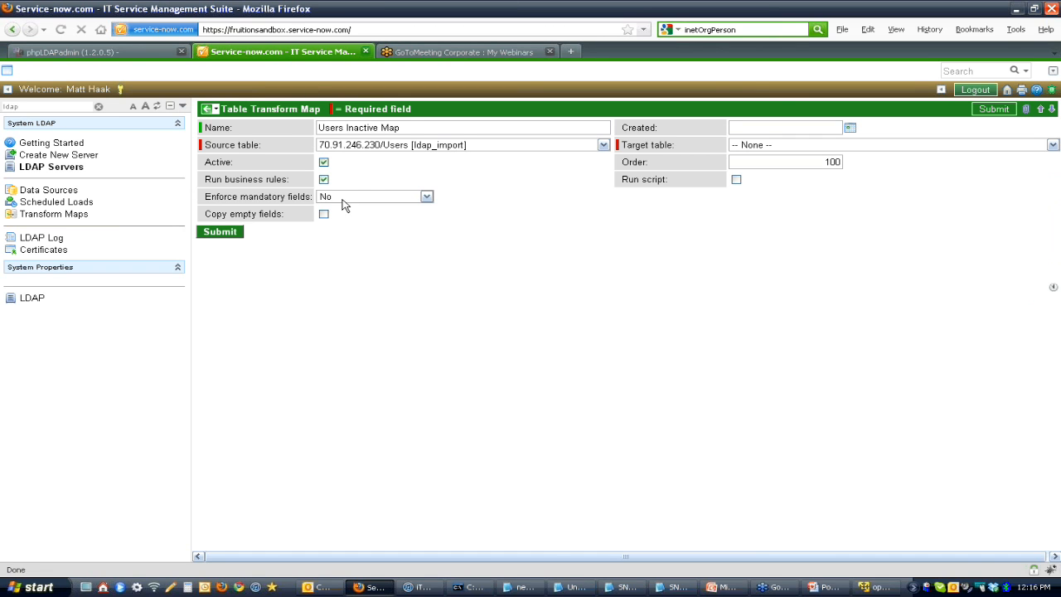
Step: Try the User [imp_user] target table and check the source table choices, and abandon the map for the Users-Inactive data source
left_click(784, 152)
type("user")
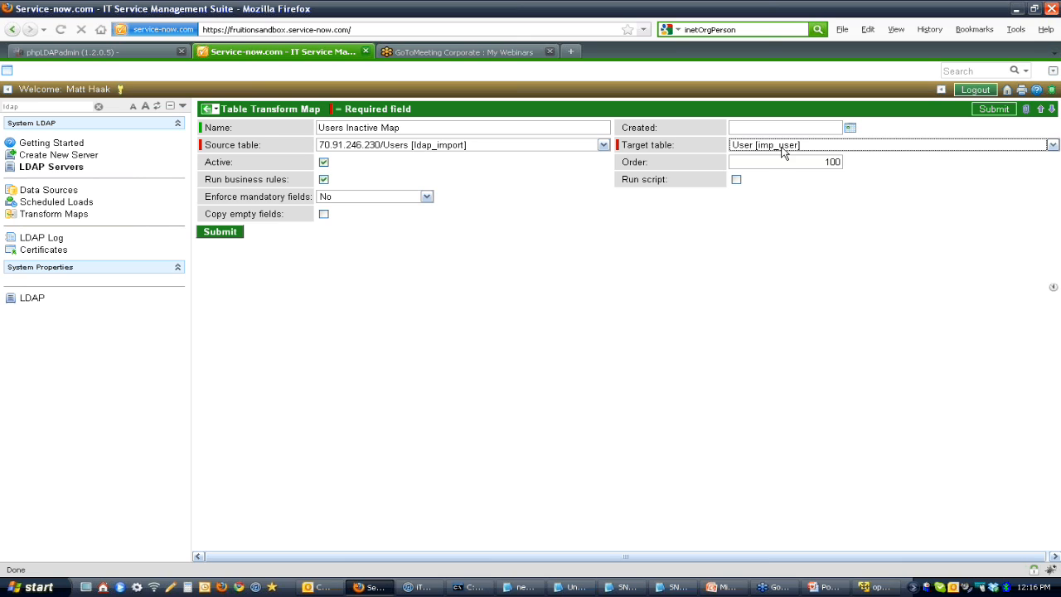
key("Tab")
left_click(392, 153)
left_click(391, 153)
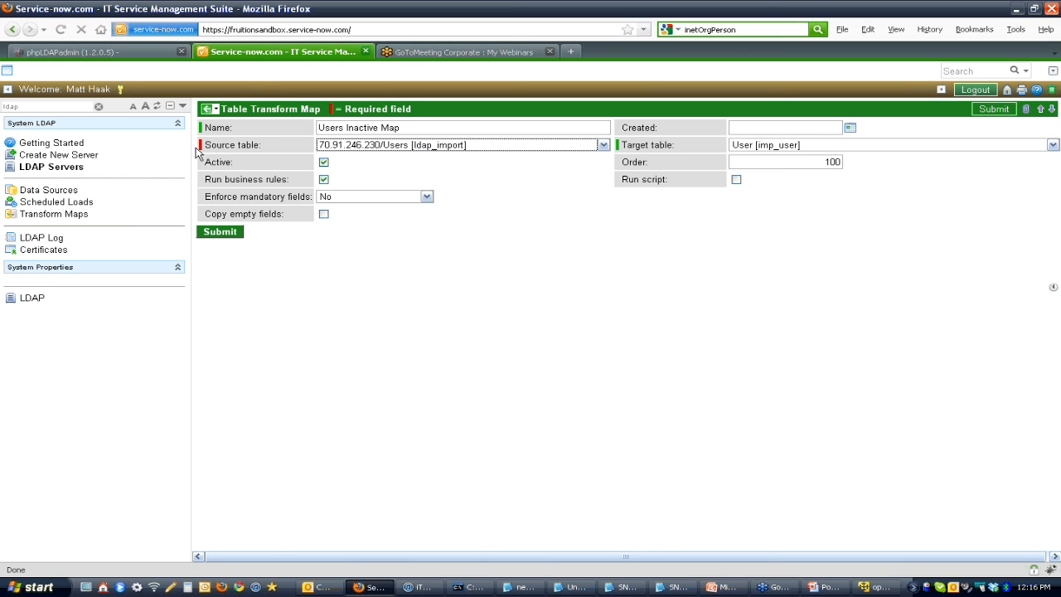
left_click(209, 111)
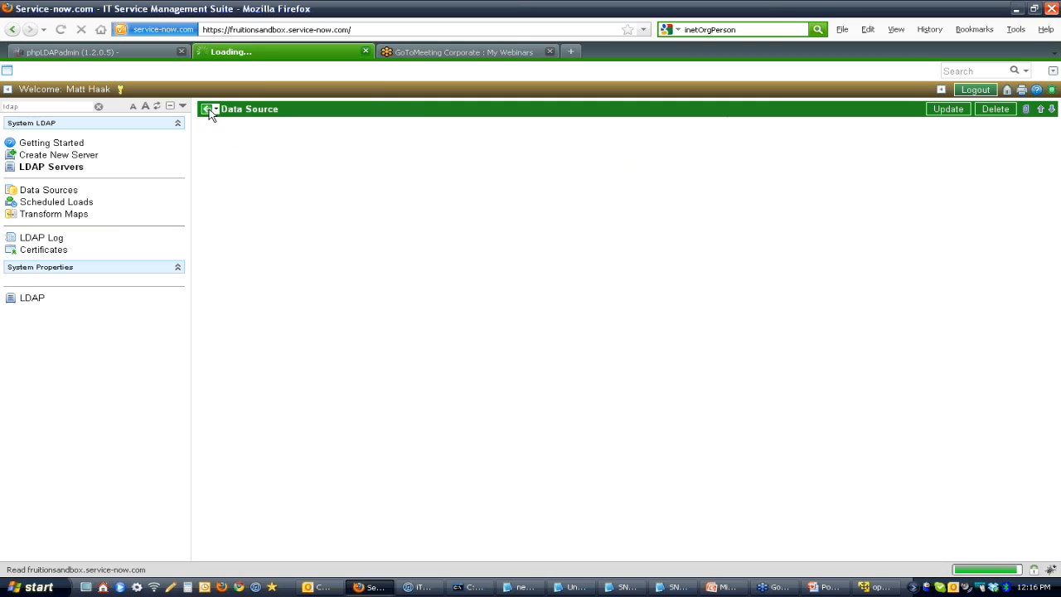
left_click(213, 110)
left_click(483, 227)
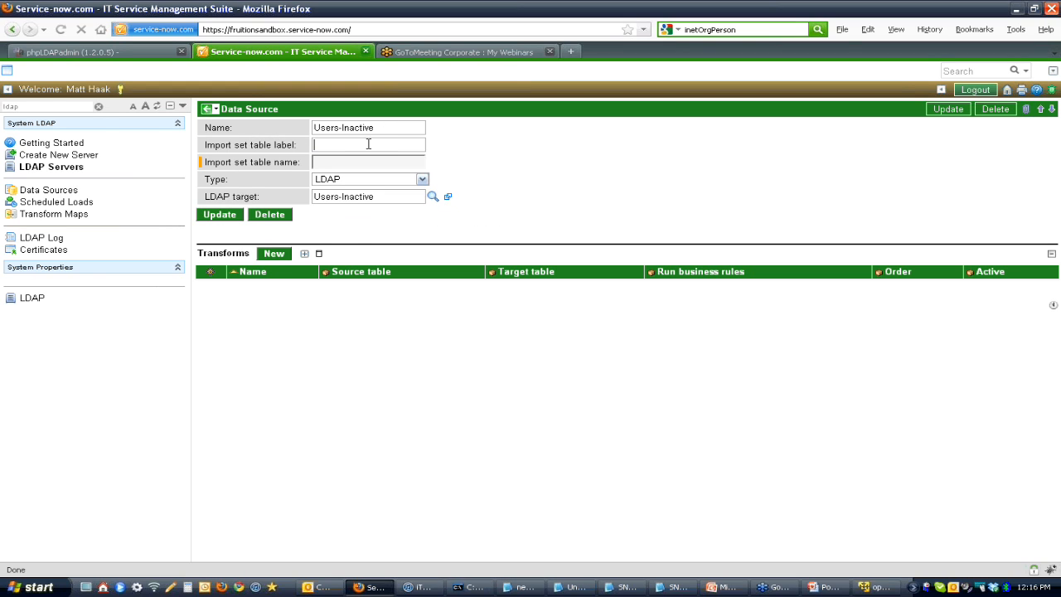
Step: Filter the navigator for data, list the import set data sources, and copy the name 70.91.246.230/Users
left_click(83, 168)
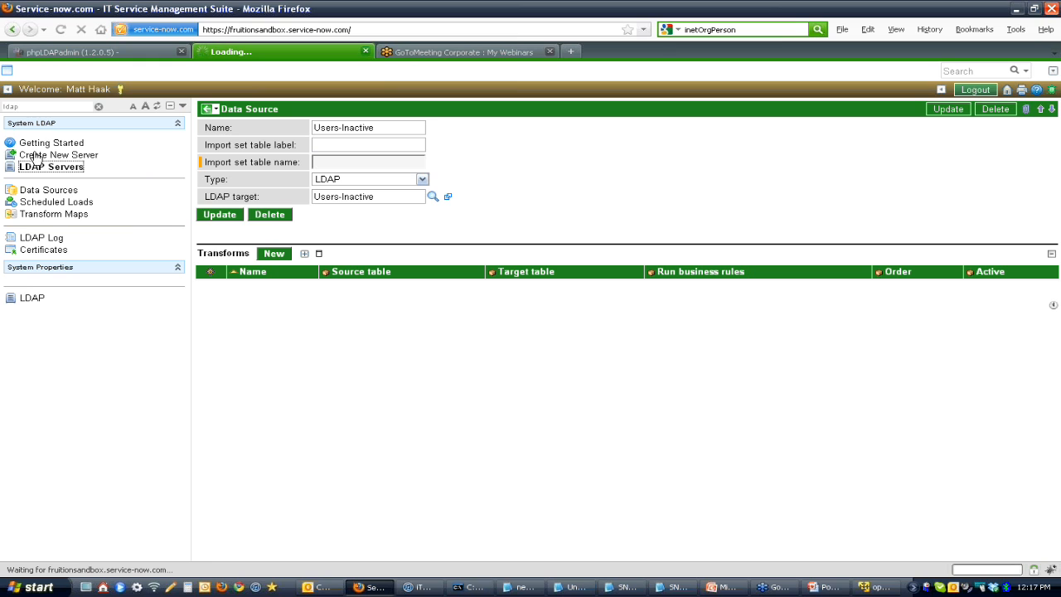
double_click(40, 106)
key("BackSpace")
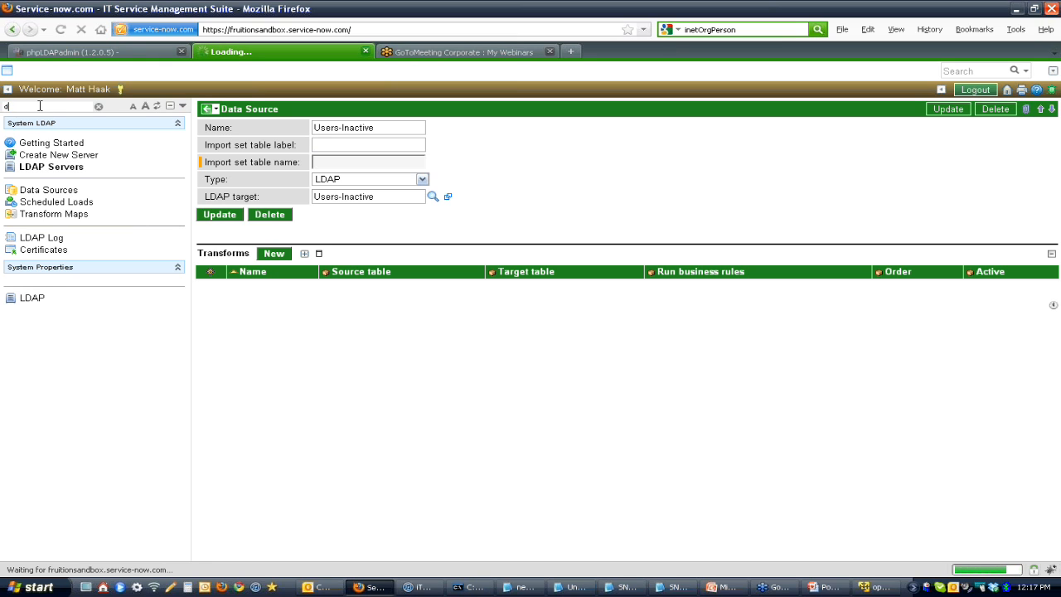
type("data")
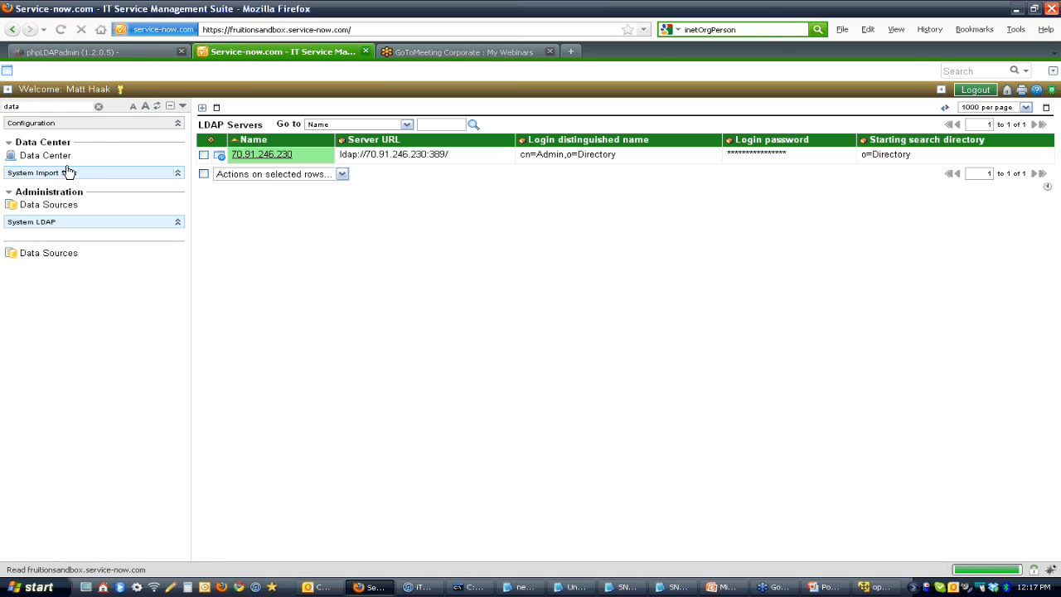
left_click(51, 206)
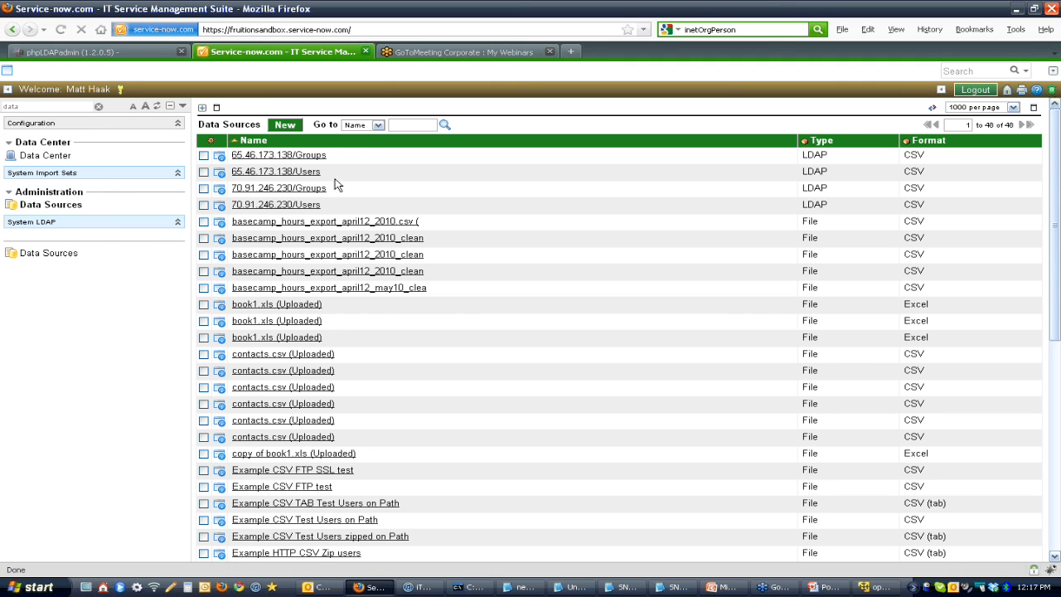
left_click_drag(327, 209, 236, 212)
key("ctrl+c")
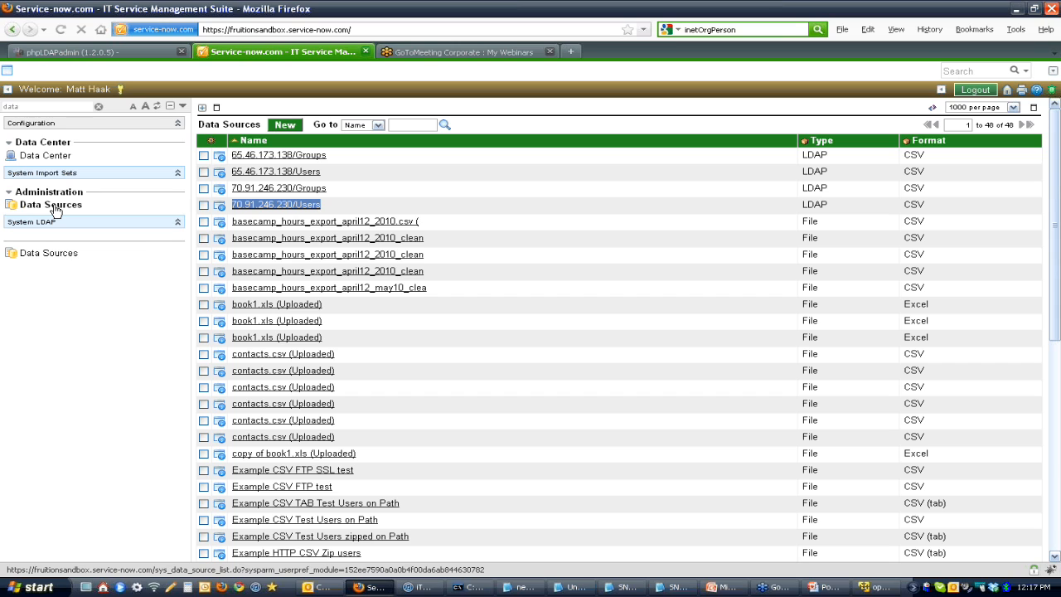
left_click(455, 405)
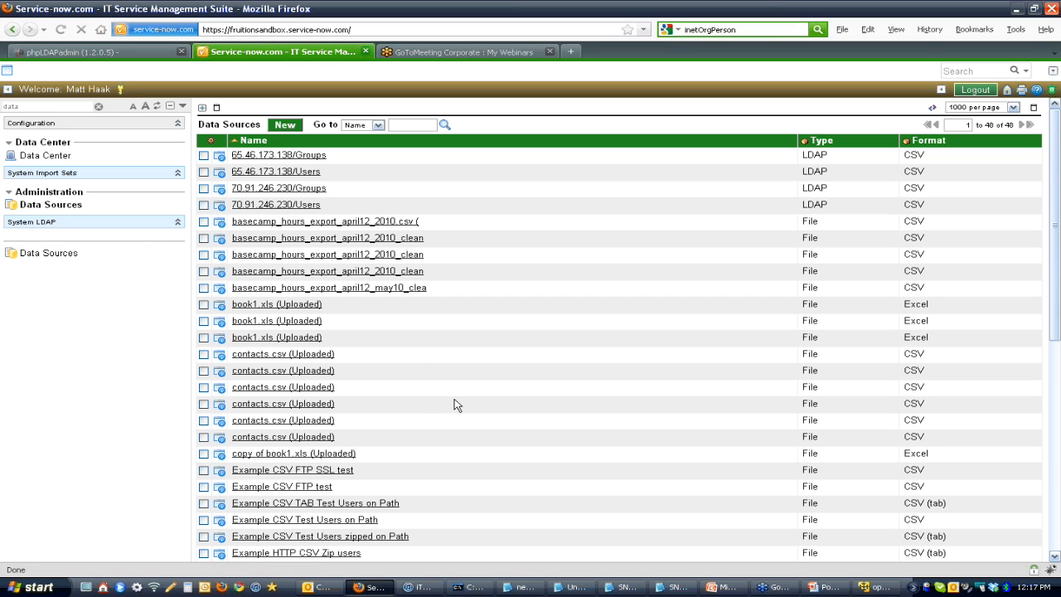
Step: Find the Users-Inactive entry in the data sources list by searching the page for inact, and open its record
key("ctrl+f")
type("users")
key("ctrl+a")
type("inac")
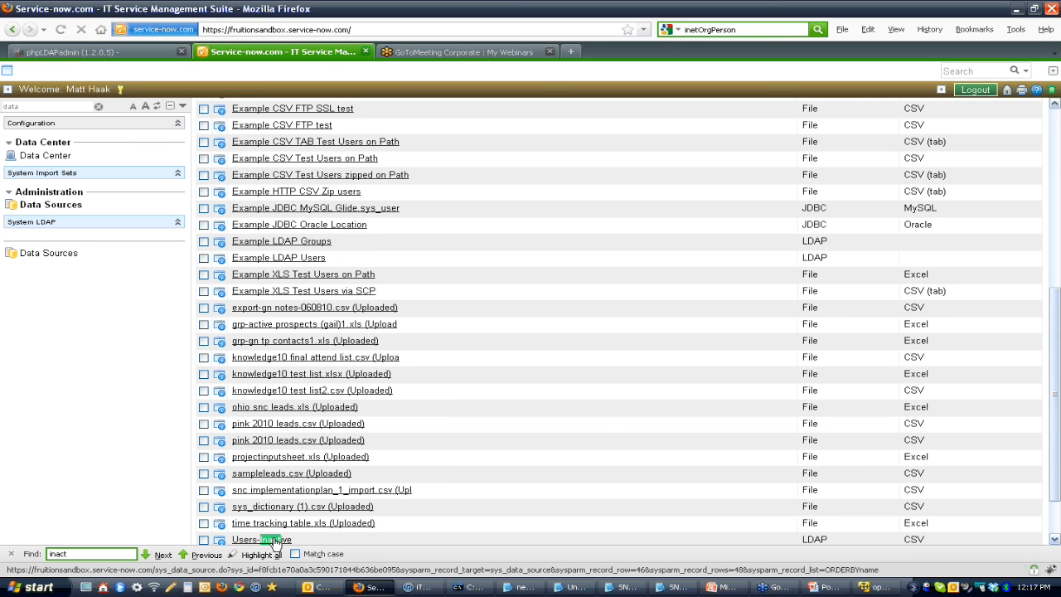
left_click_drag(1055, 438, 1051, 218)
key("Return")
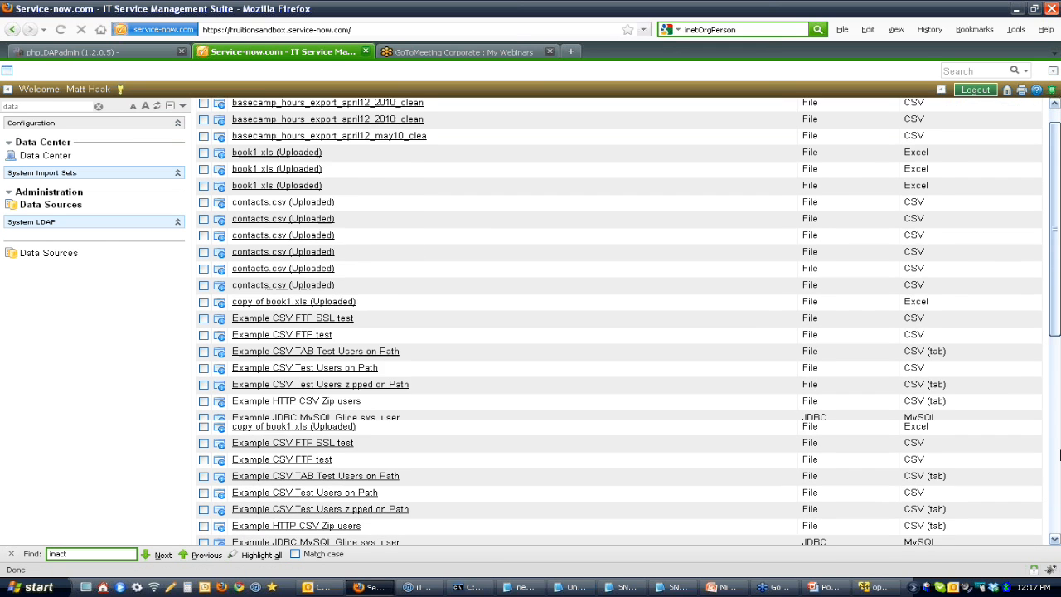
left_click(252, 510)
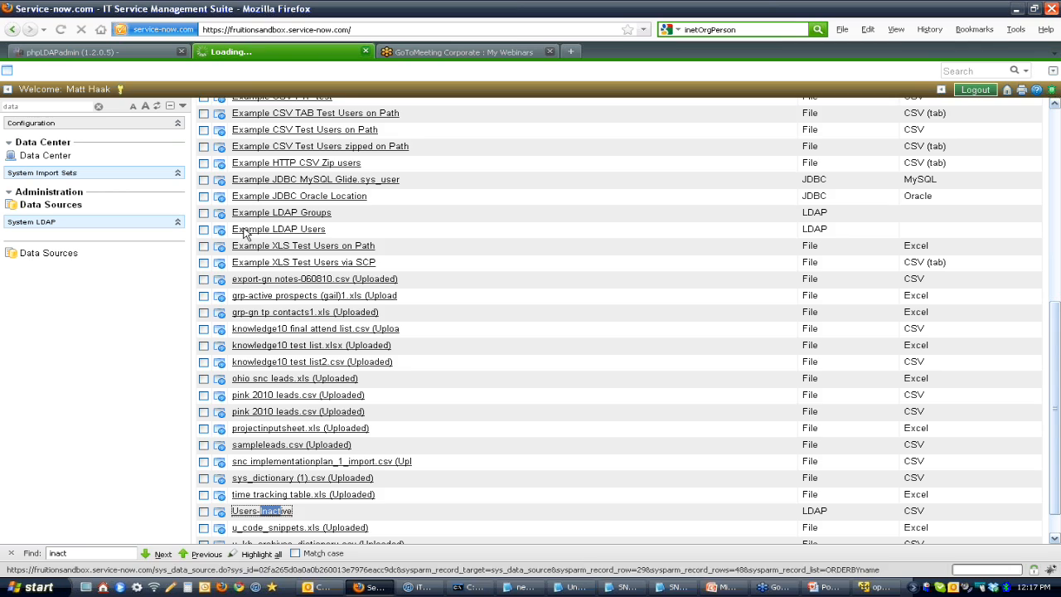
Step: Rename the data source as 70.91.246.230/Users-Inactive and save the record without leaving the form
left_click(315, 128)
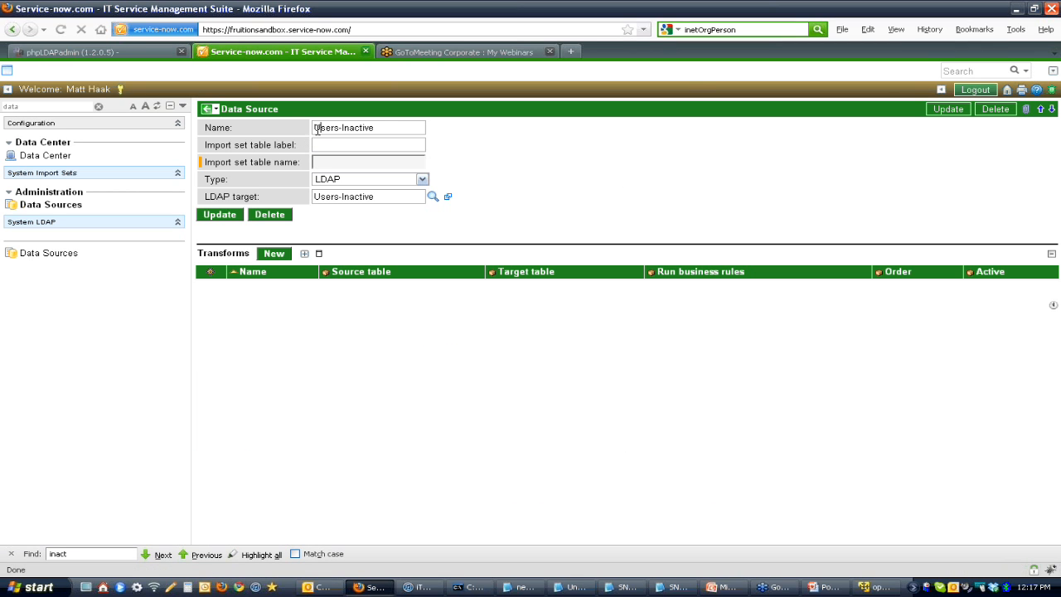
key("ctrl+v")
key("BackSpace")
key("BackSpace")
key("BackSpace")
key("BackSpace")
key("BackSpace")
right_click(358, 111)
left_click(366, 114)
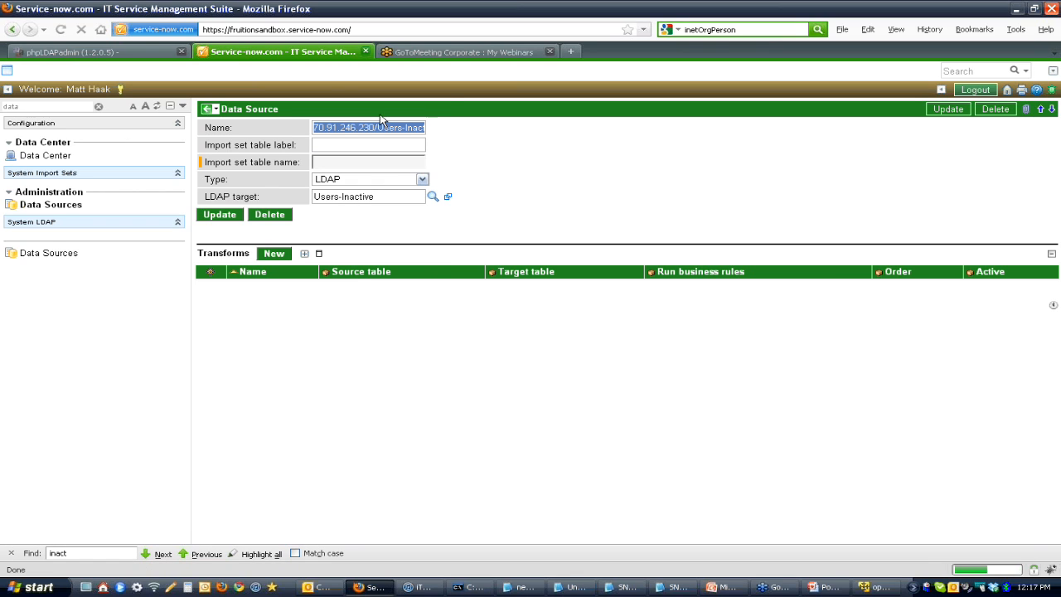
Step: Copy the data source's name into its import set table label, 70.91.246.230/Users-Inactive, and save the record
left_click(375, 146)
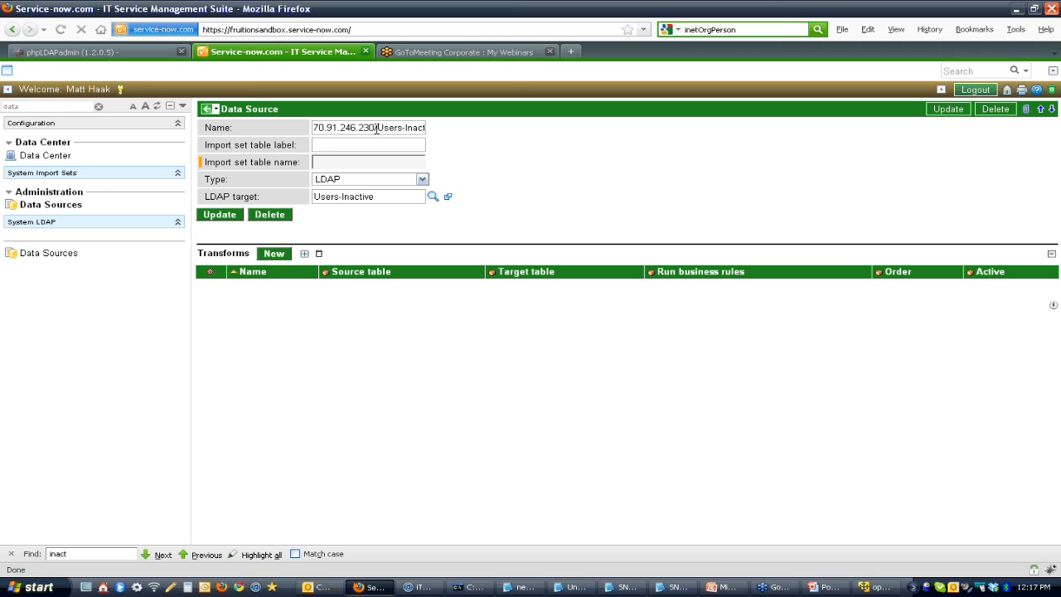
triple_click(355, 128)
left_click(372, 150)
key("shift+Tab")
key("ctrl+c")
left_click(370, 149)
key("ctrl+v")
right_click(396, 104)
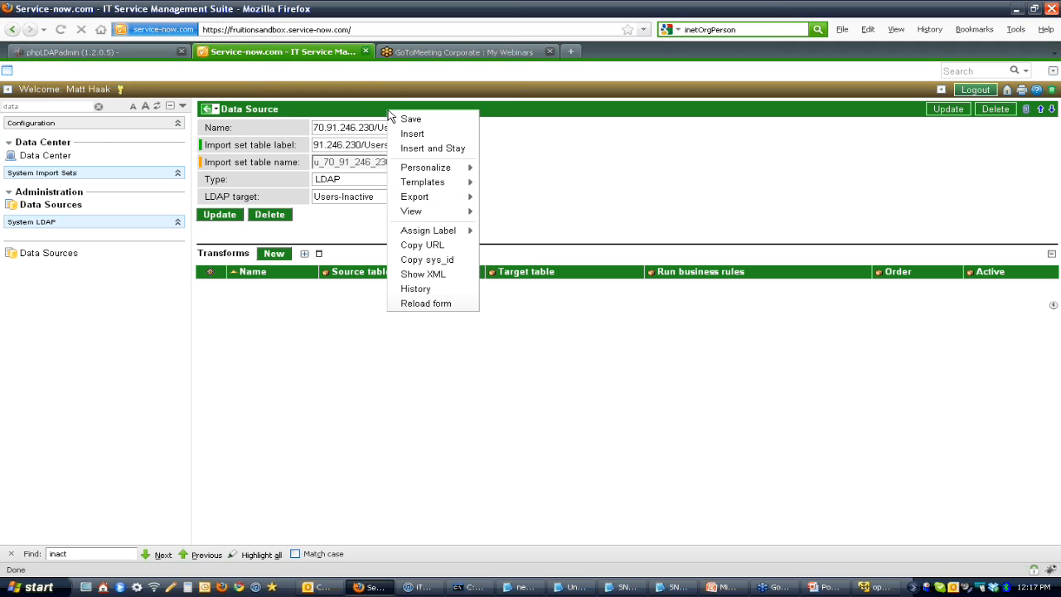
right_click(427, 107)
left_click(444, 118)
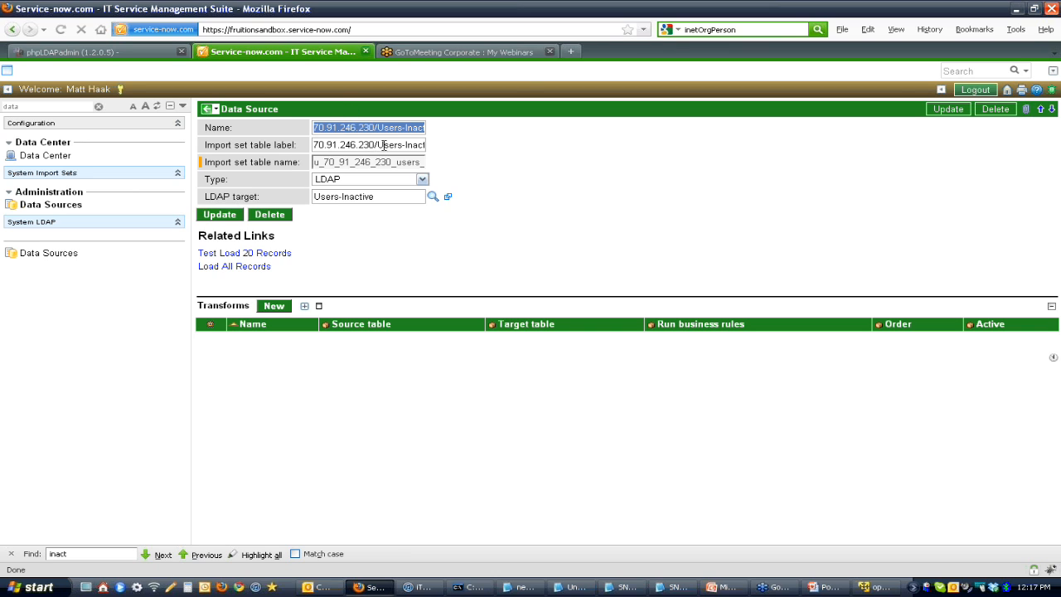
Step: Check the import set table label and load all records from the 70.91.246.230/Users-Inactive data source
left_click(384, 145)
left_click_drag(409, 145, 265, 156)
left_click(356, 145)
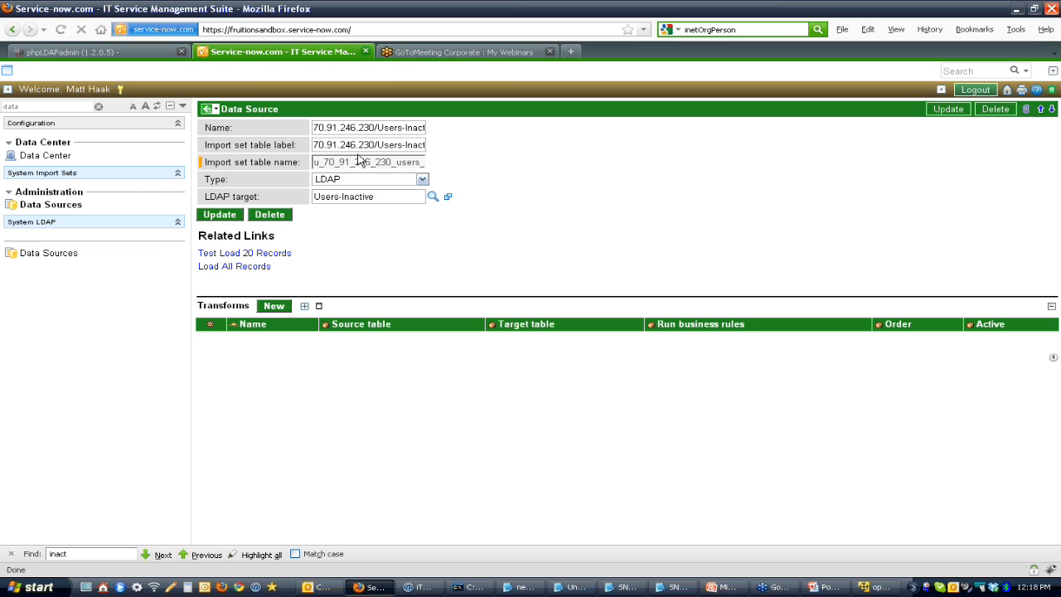
left_click(258, 267)
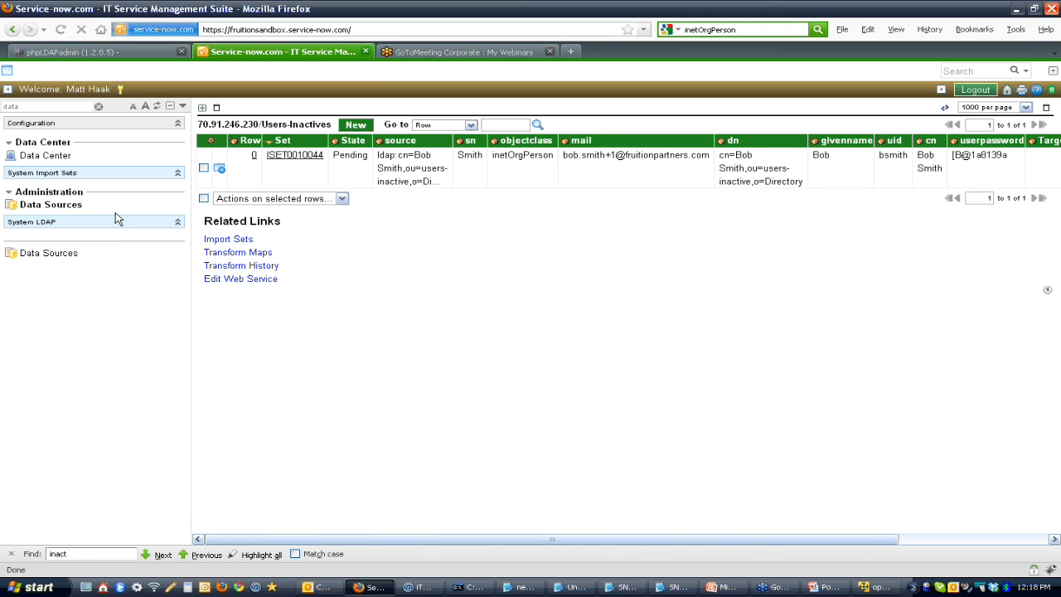
left_click(68, 207)
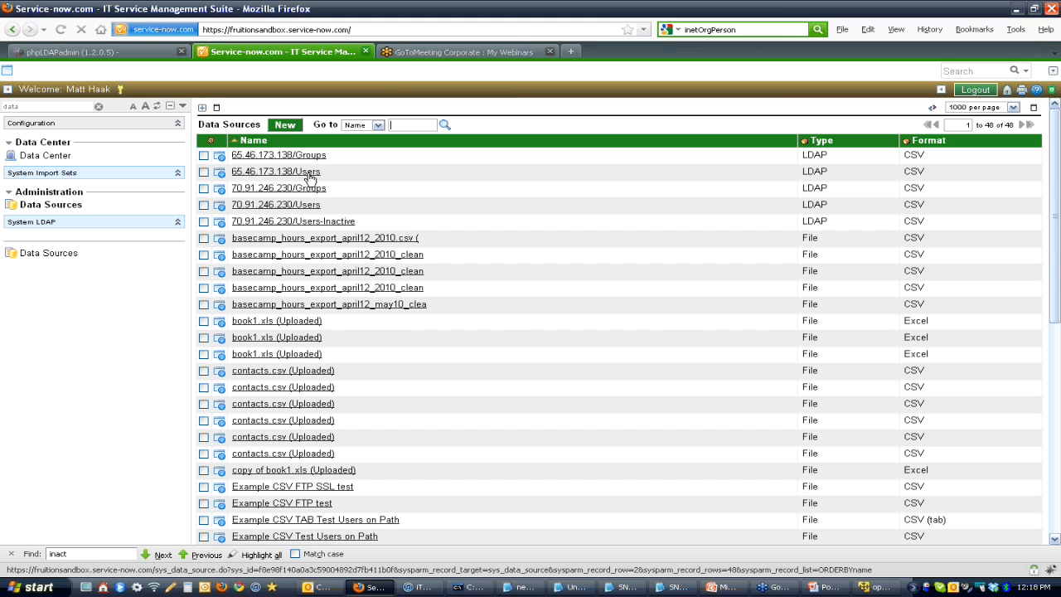
left_click(335, 223)
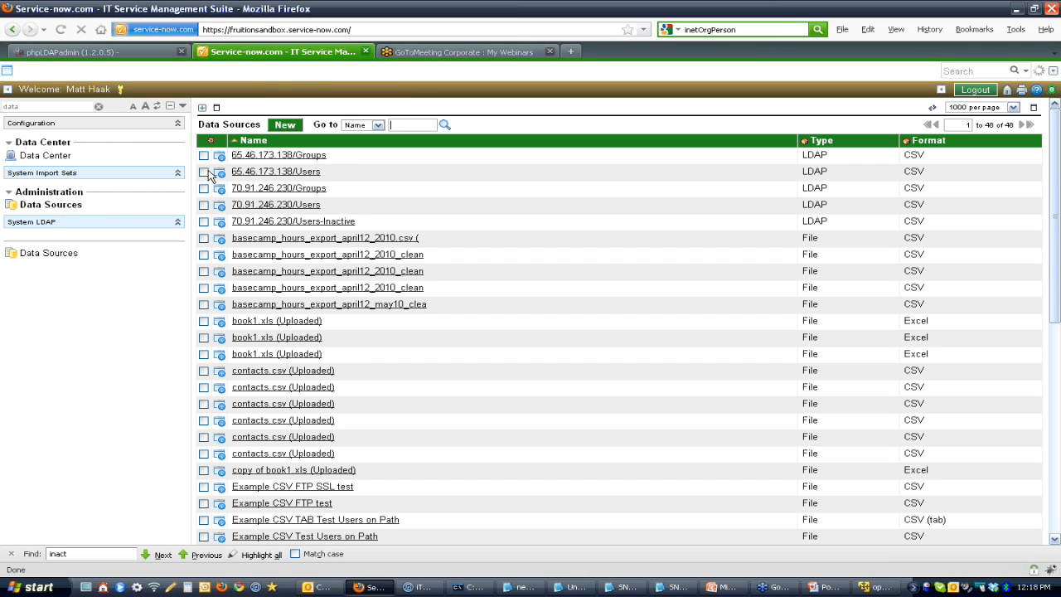
left_click(203, 172)
left_click(205, 156)
left_click_drag(1056, 271, 1058, 534)
left_click(326, 531)
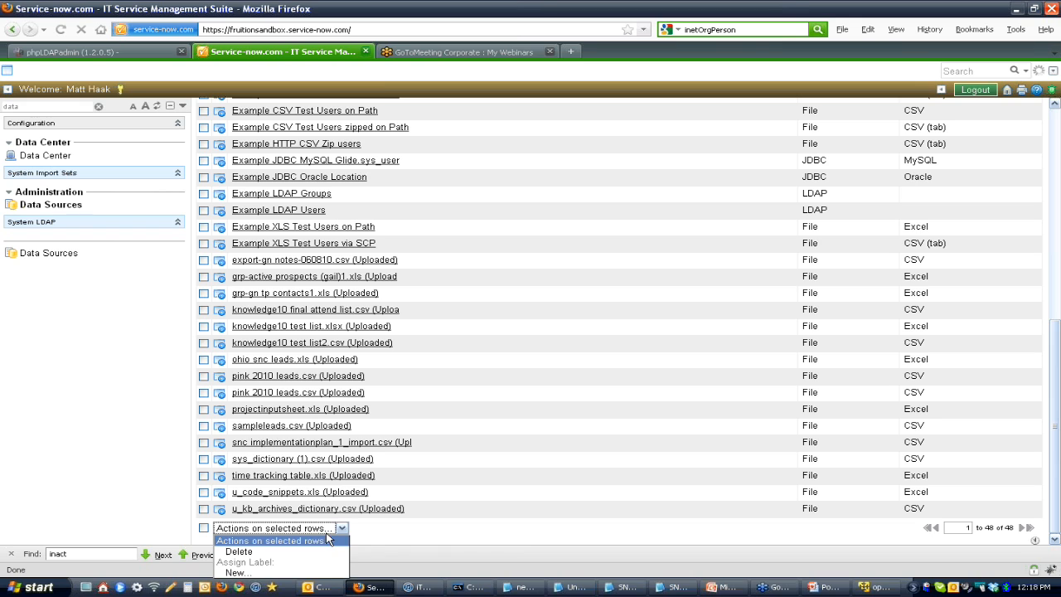
left_click(307, 551)
left_click(496, 314)
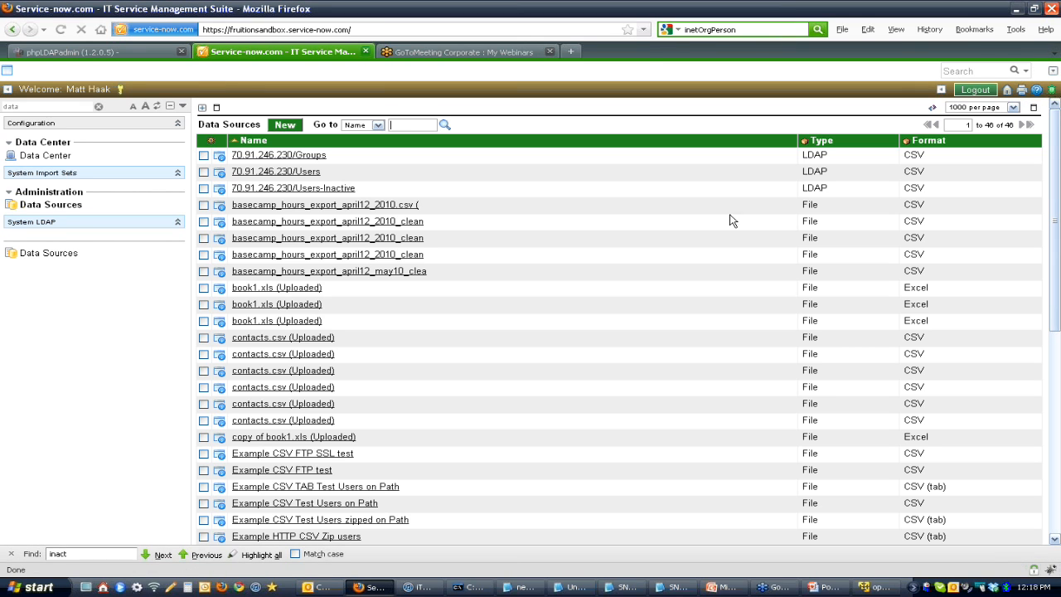
Step: Create and save a transform map named Users Inactive Map for 70.91.246.230/Users-Inactive, with User [sys_user] as the target table
left_click(340, 189)
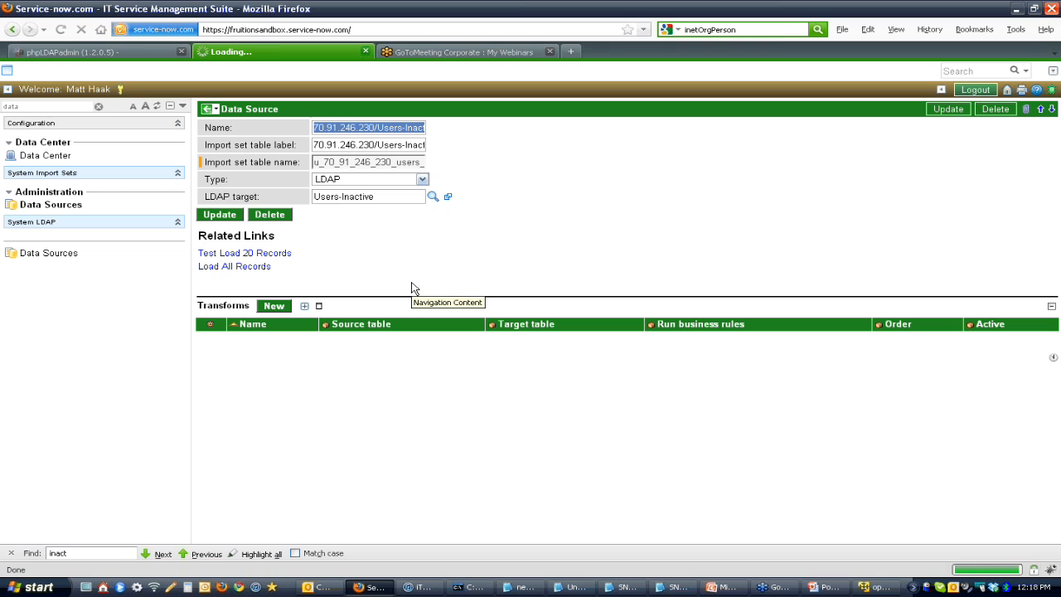
left_click(276, 308)
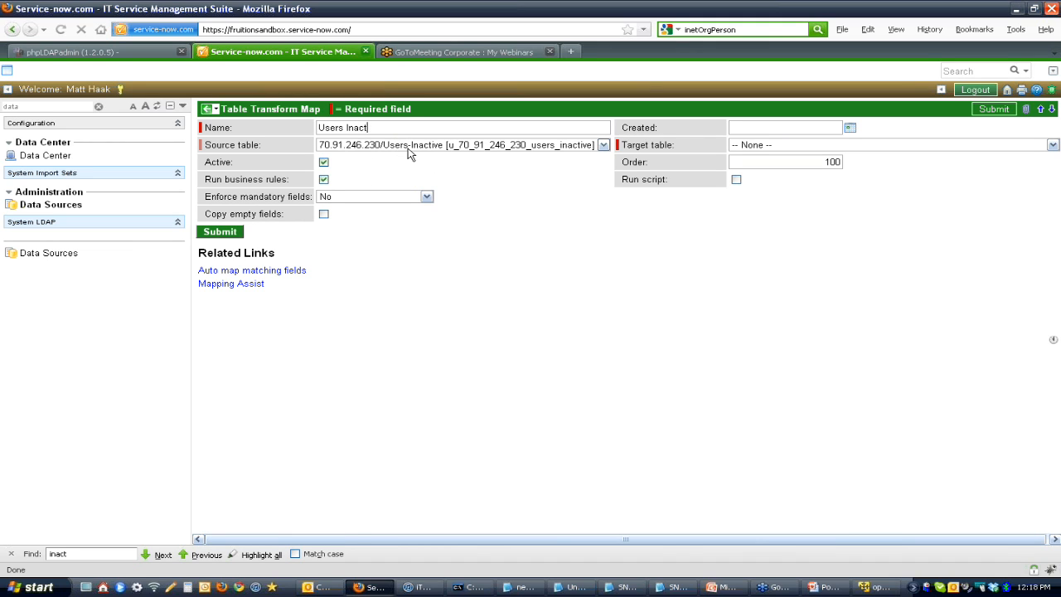
left_click(825, 149)
left_click(824, 149)
key("u")
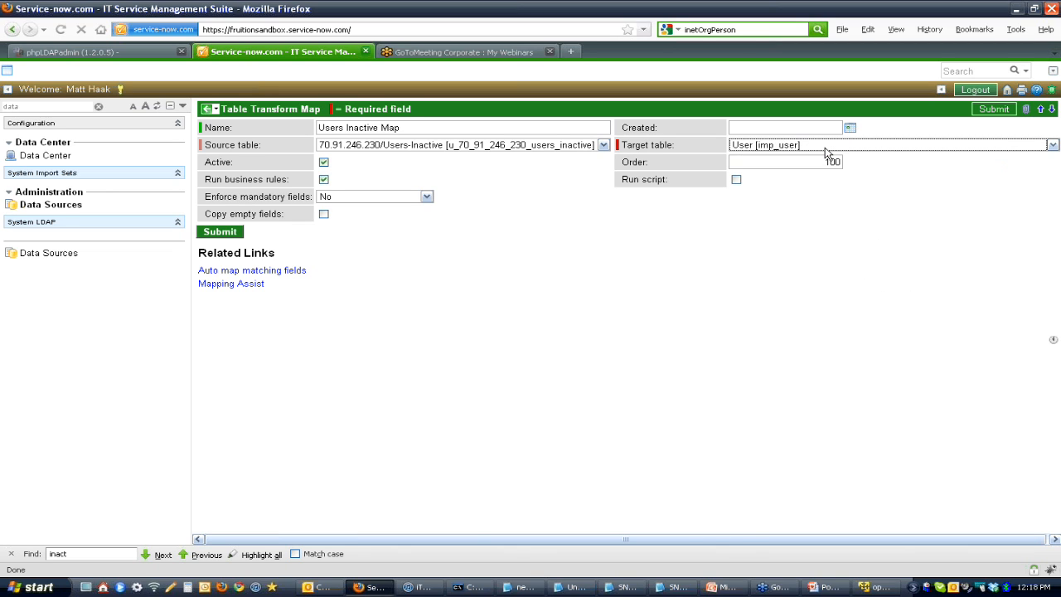
key("Tab")
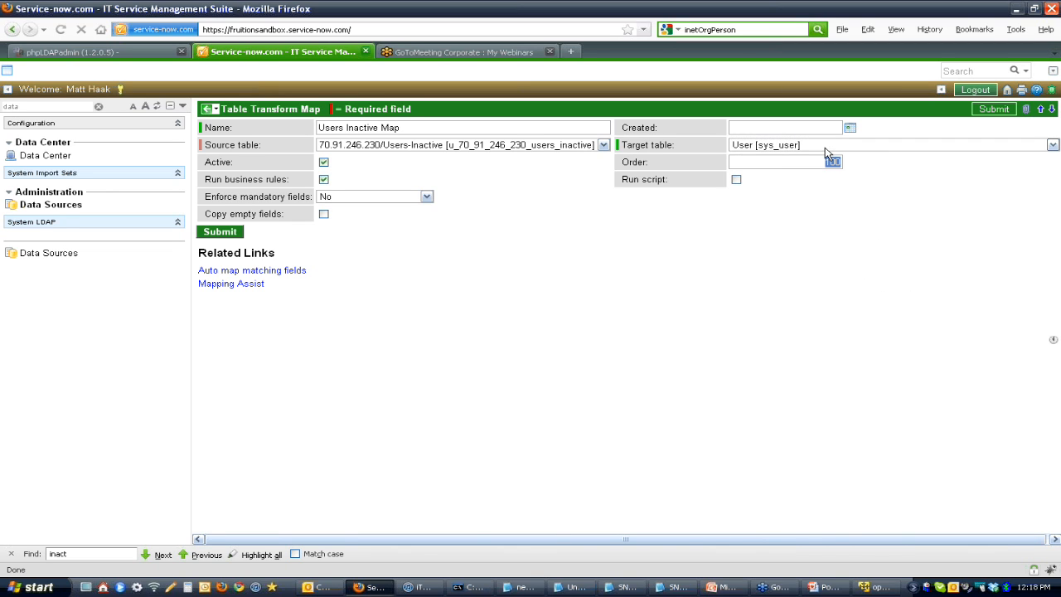
right_click(365, 108)
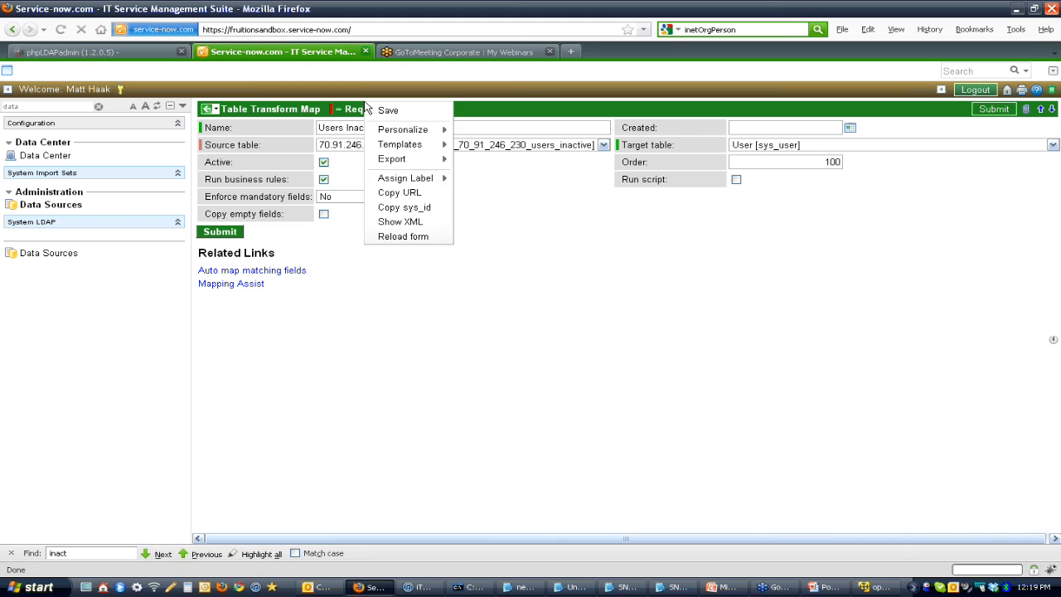
left_click(385, 109)
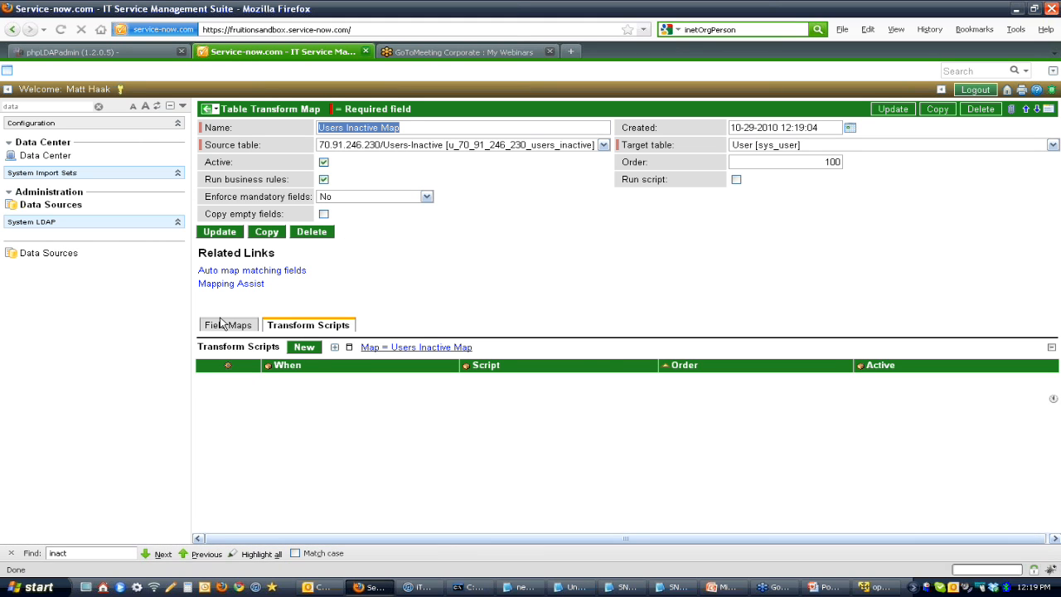
Step: Add a field map from uid to User ID with Coalesce enabled to the Users Inactive Map, and submit it
left_click(224, 325)
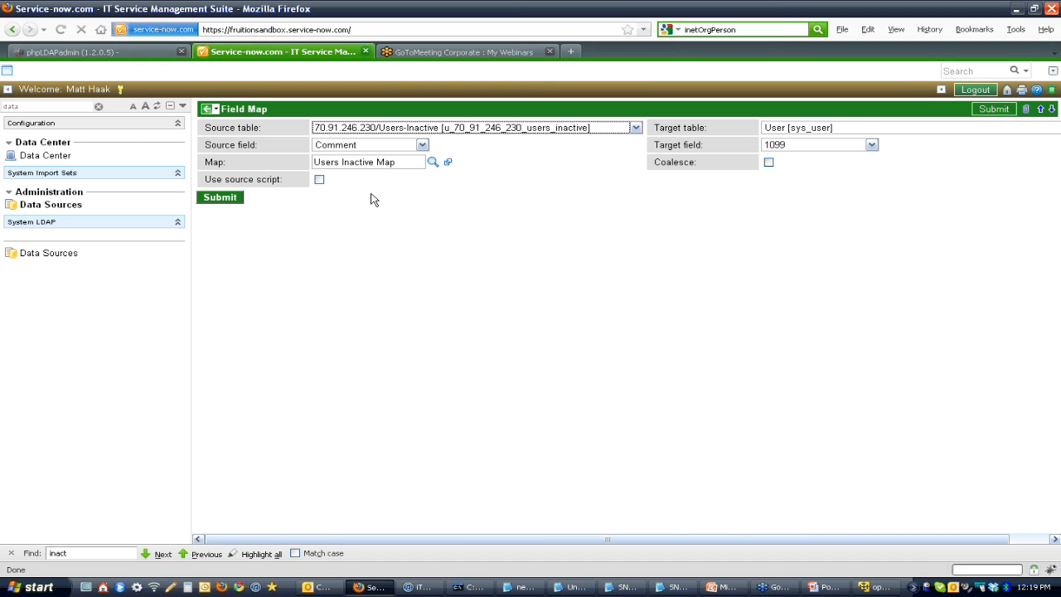
left_click(371, 146)
left_click(370, 147)
type("uid")
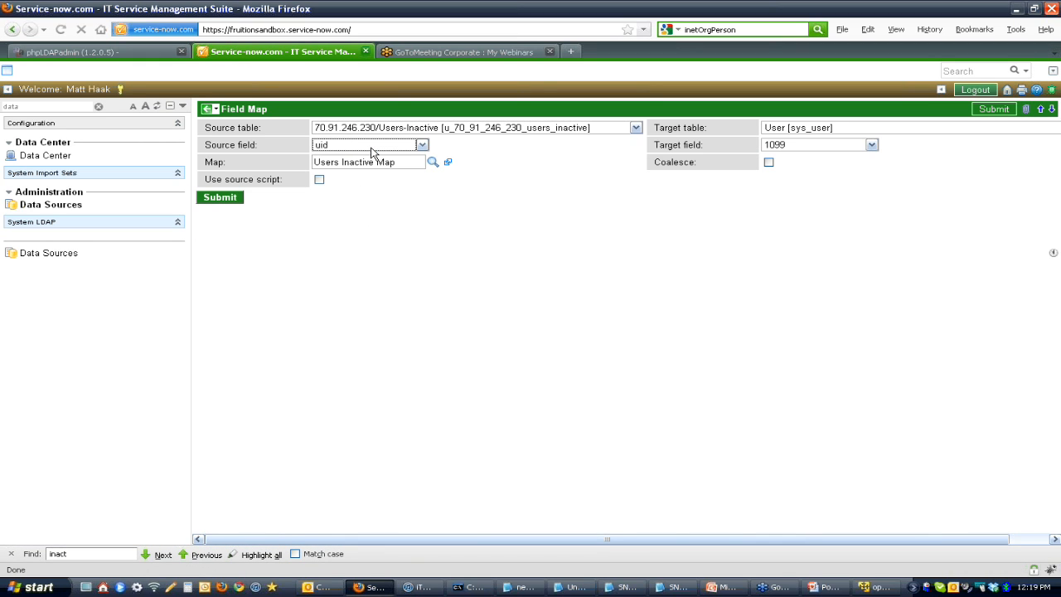
left_click(800, 145)
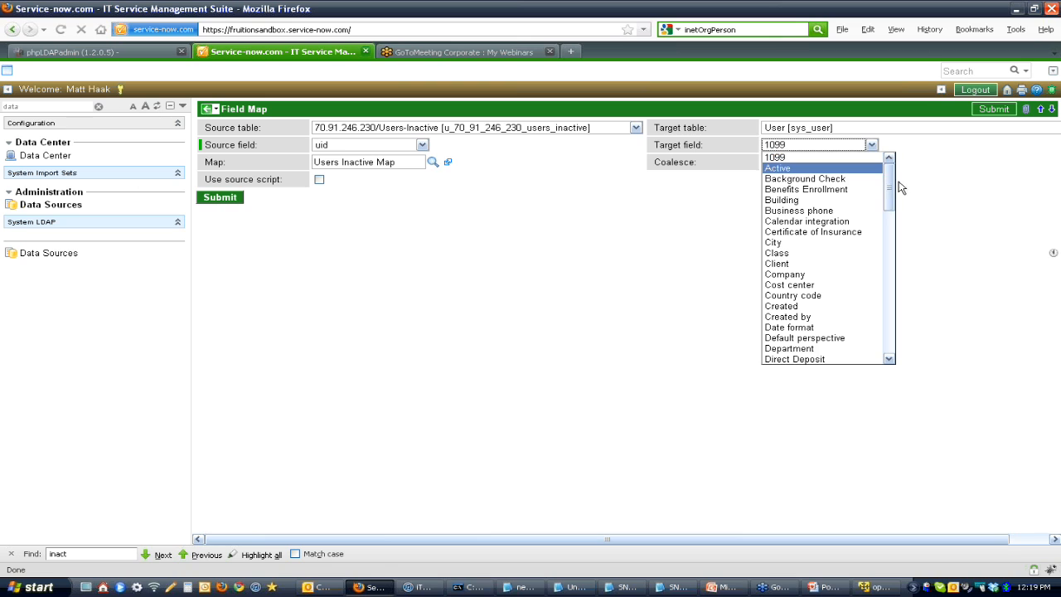
left_click_drag(890, 190, 907, 324)
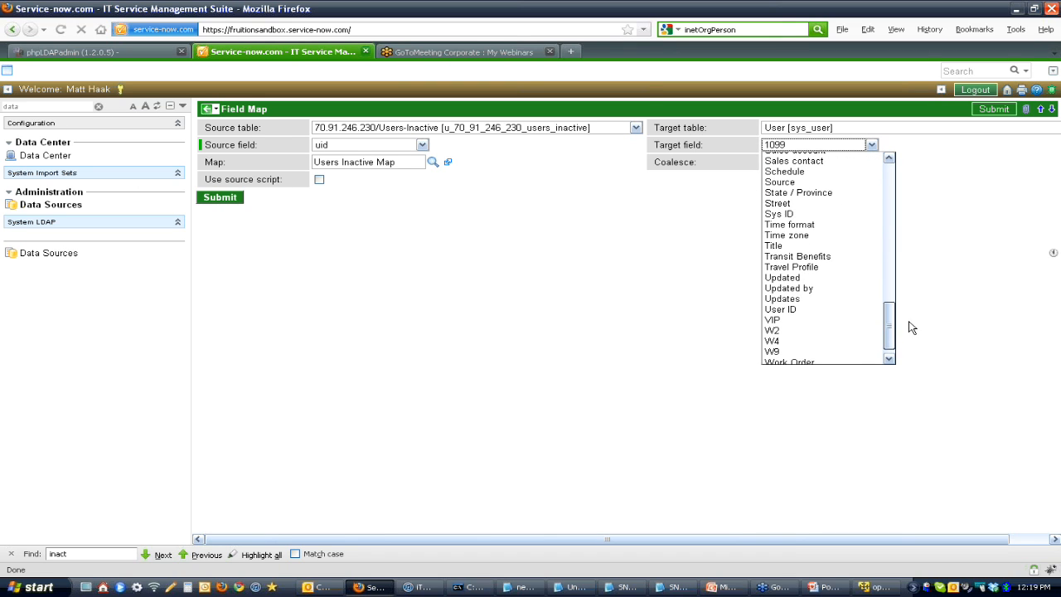
left_click(844, 309)
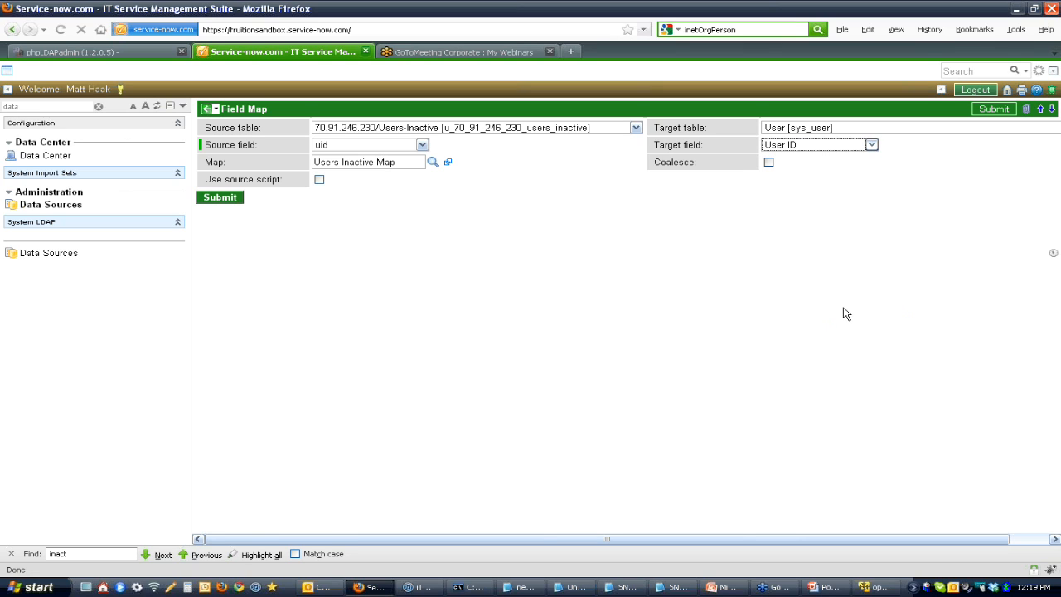
left_click(768, 161)
left_click(235, 222)
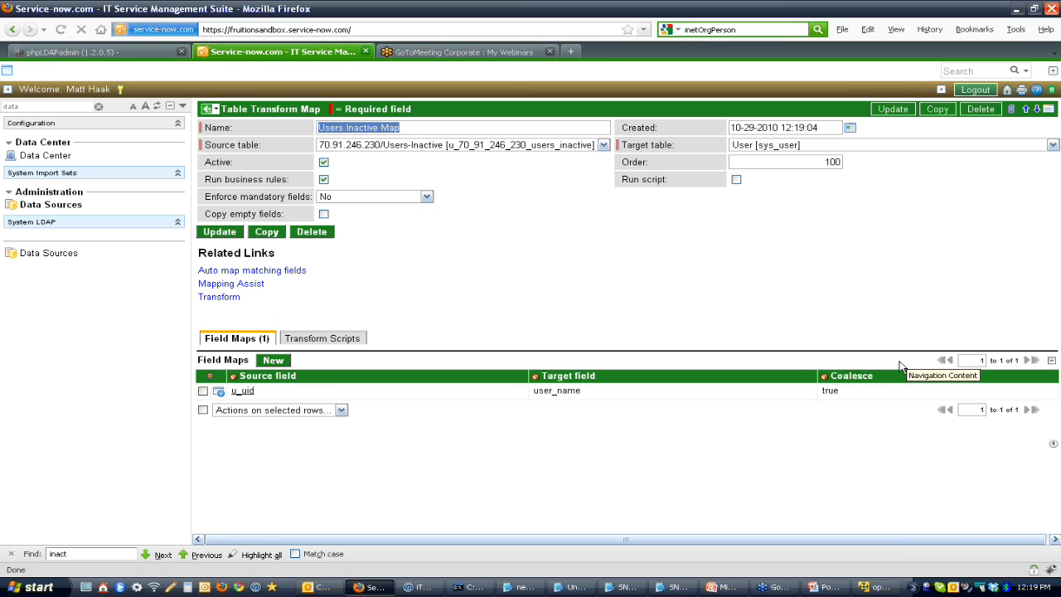
Step: Add a field map to the Users Inactive Map that sets Active through a source script assigning answer, and submit it
left_click(280, 363)
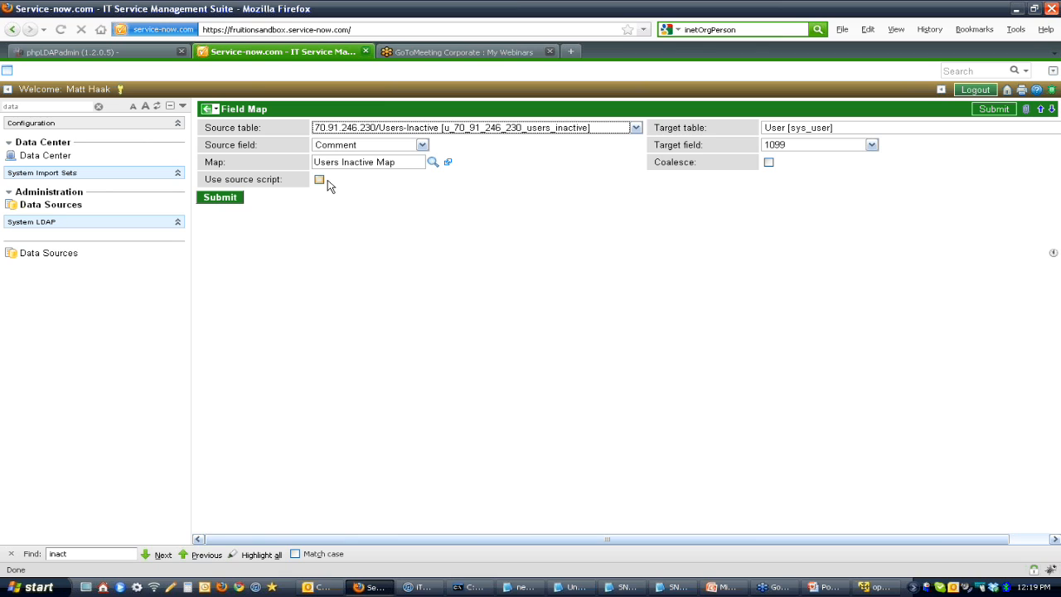
left_click(809, 146)
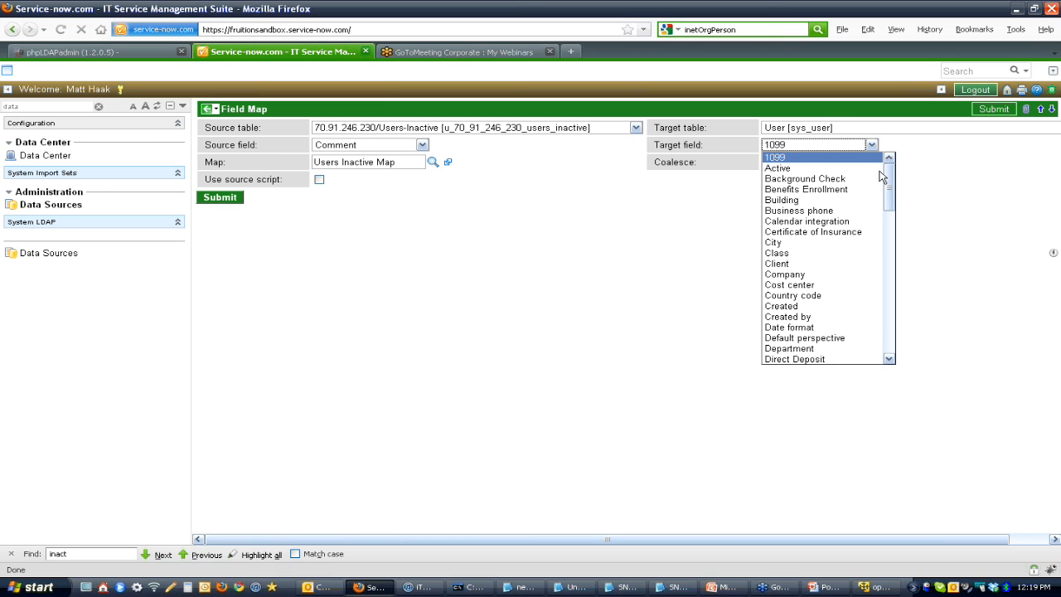
left_click(862, 169)
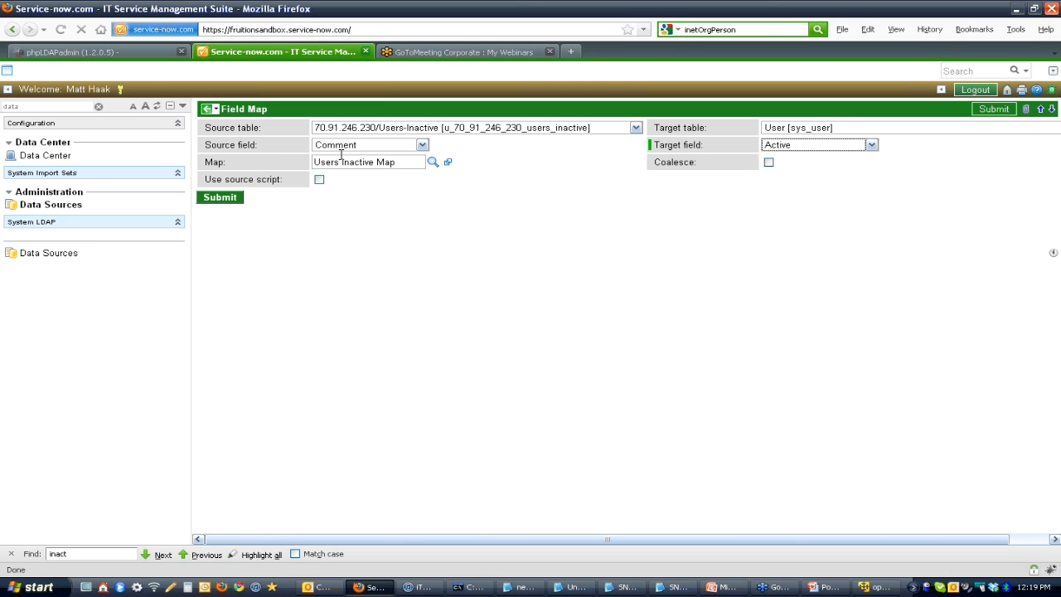
left_click(319, 180)
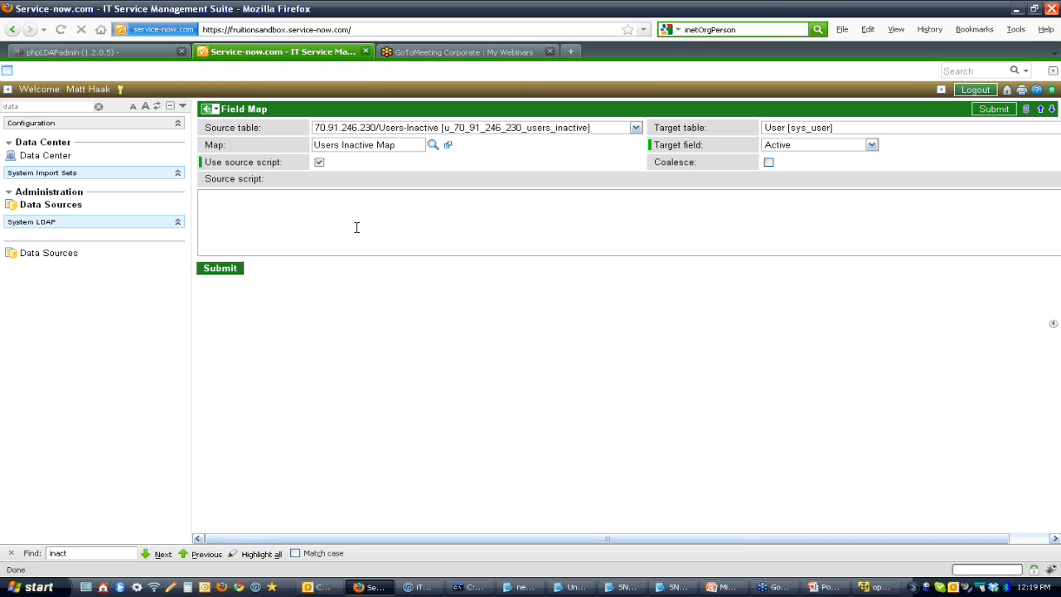
type("answer=false")
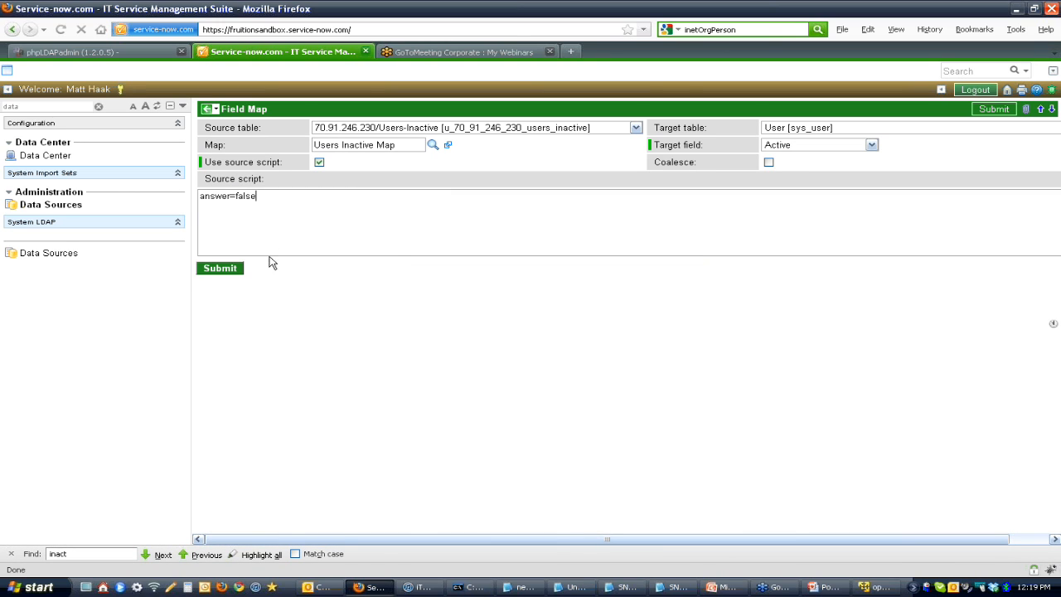
left_click(225, 268)
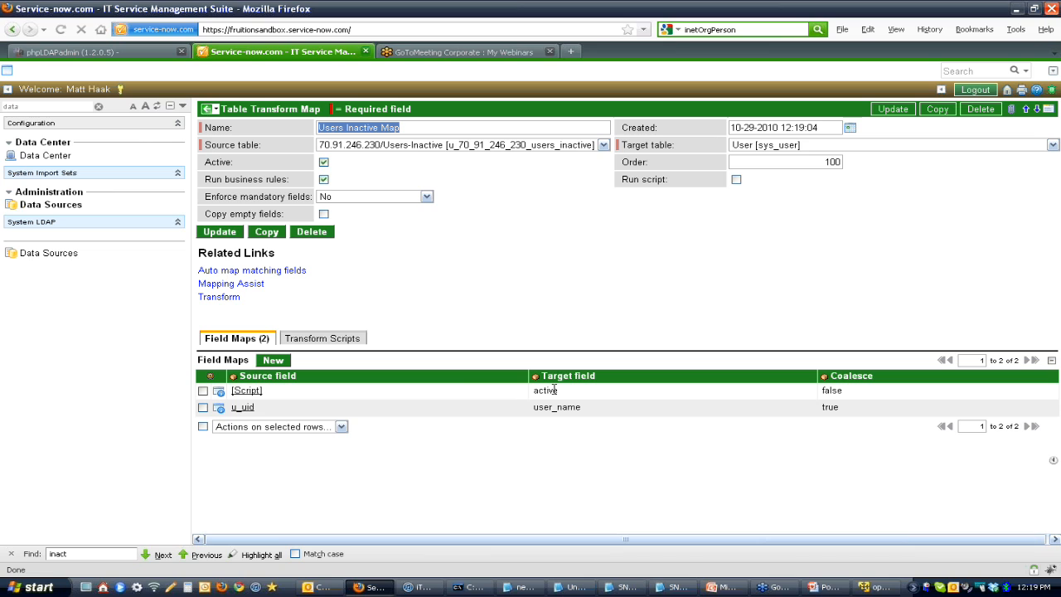
Step: Run the transform on the loaded 70.91.246.230/Users-Inactive import set ISET0010044
left_click(228, 300)
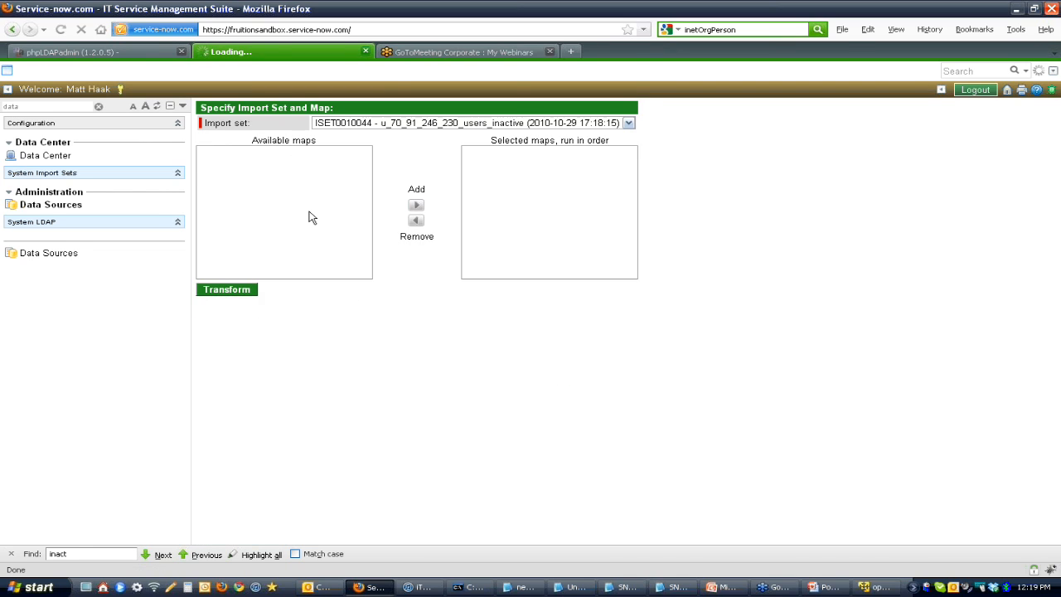
left_click(259, 295)
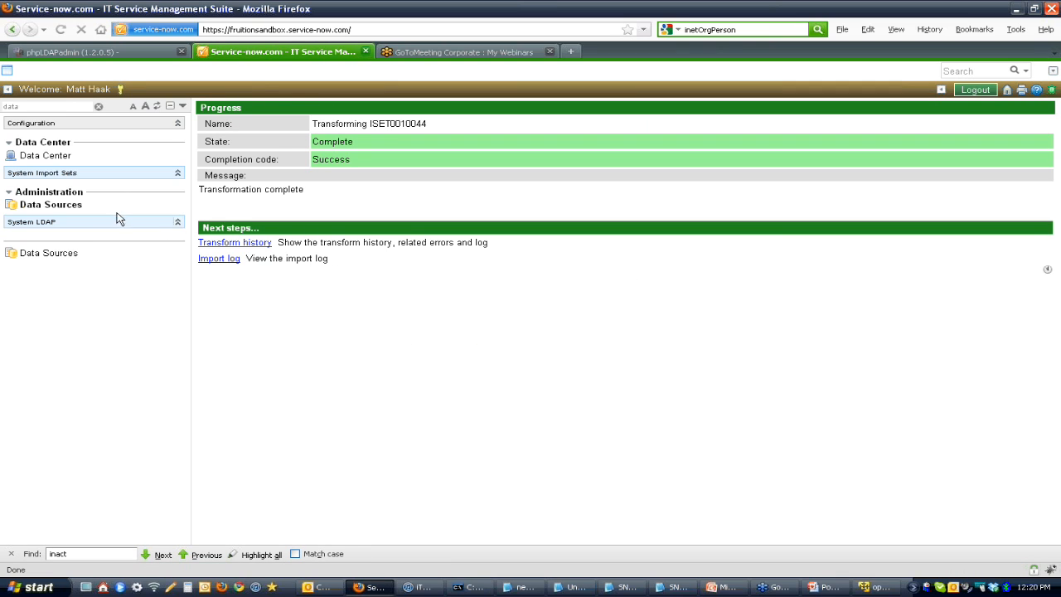
Step: Open the Users list under Users and Groups and display its filter conditions
left_click(66, 107)
type("users")
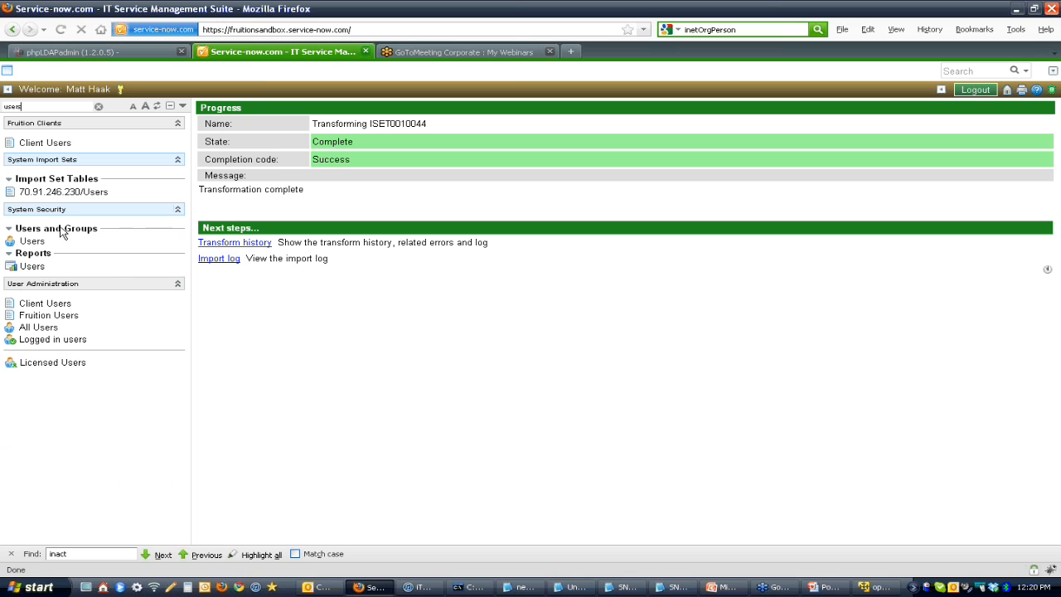
left_click(33, 240)
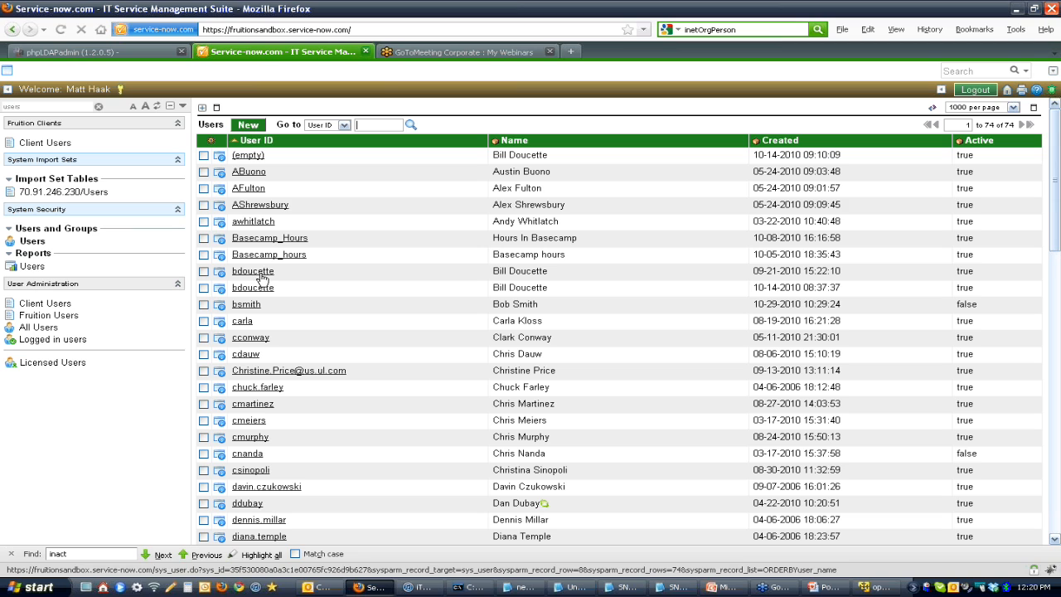
left_click(202, 107)
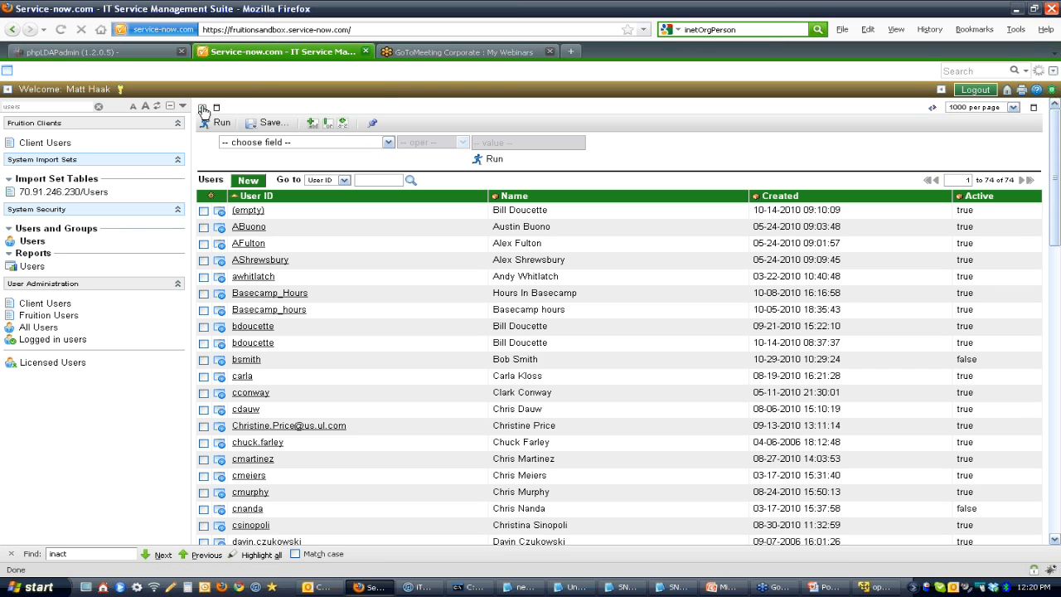
left_click(261, 145)
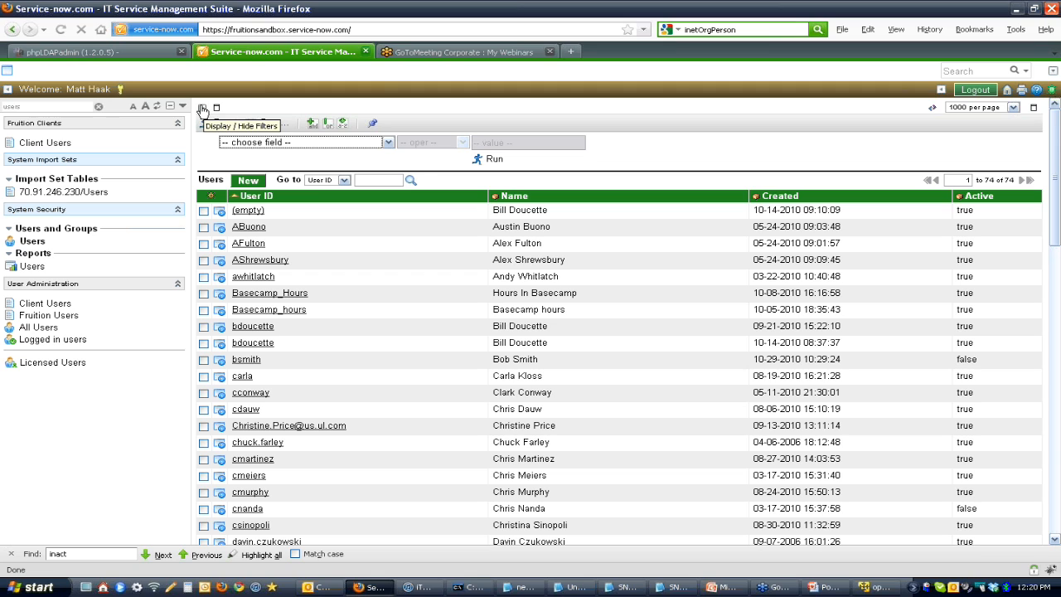
Step: Reload the user list directly from the sys_user table and examine the Active and Locked out settings of the user created 10-29-2010
double_click(53, 106)
type("sys_us")
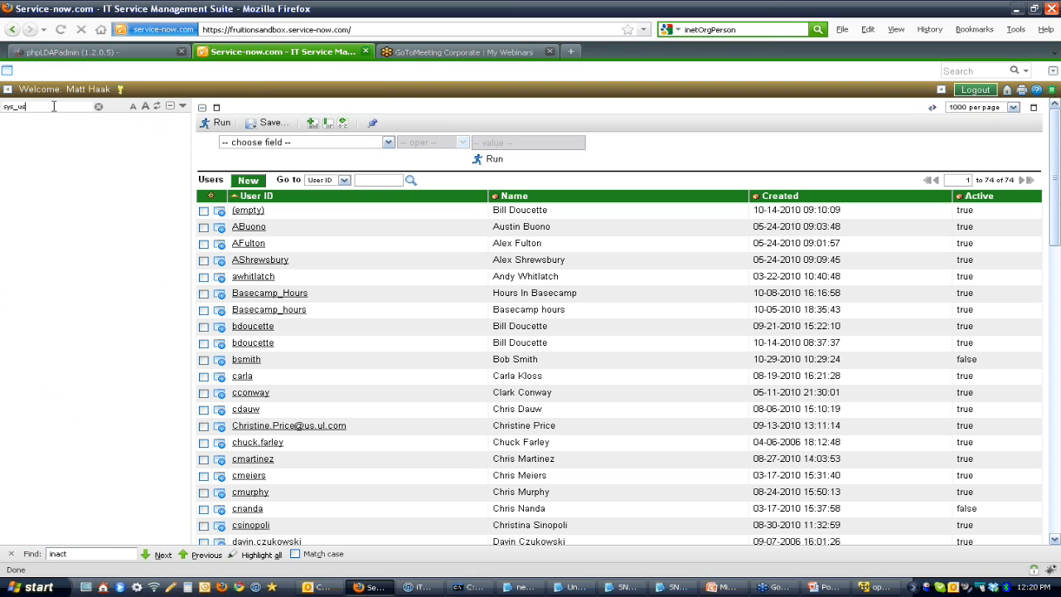
key("Return")
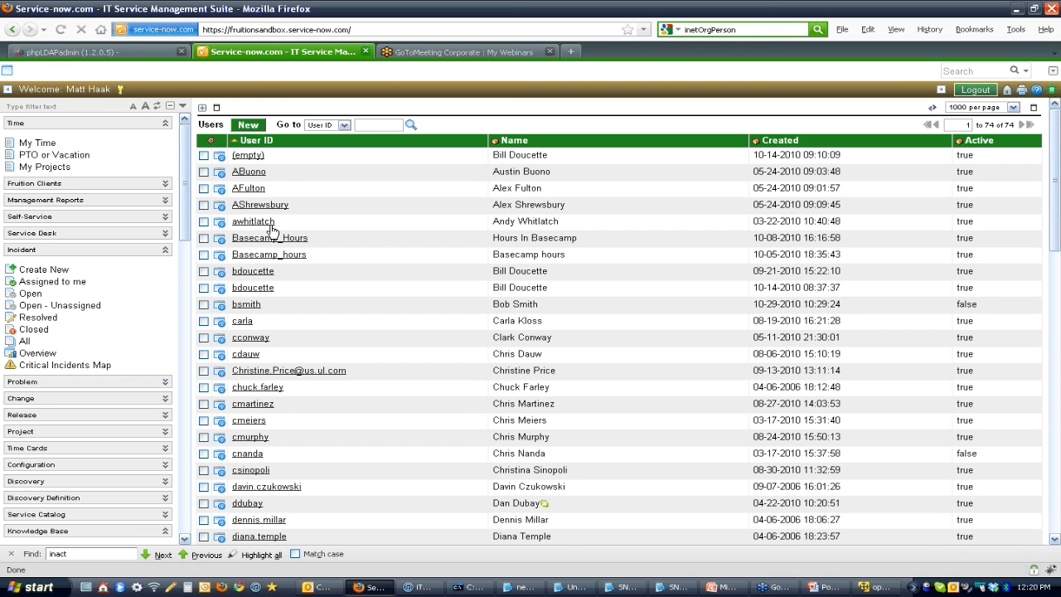
left_click(247, 305)
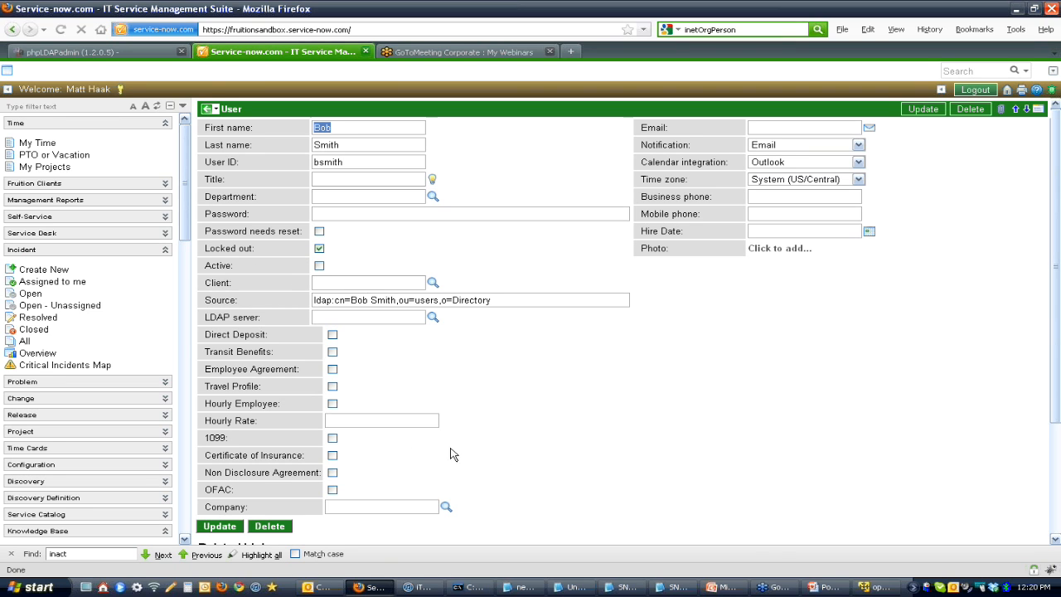
Step: Switch to the PowerPoint slideshow at the Account Deactivations slide
left_click(833, 589)
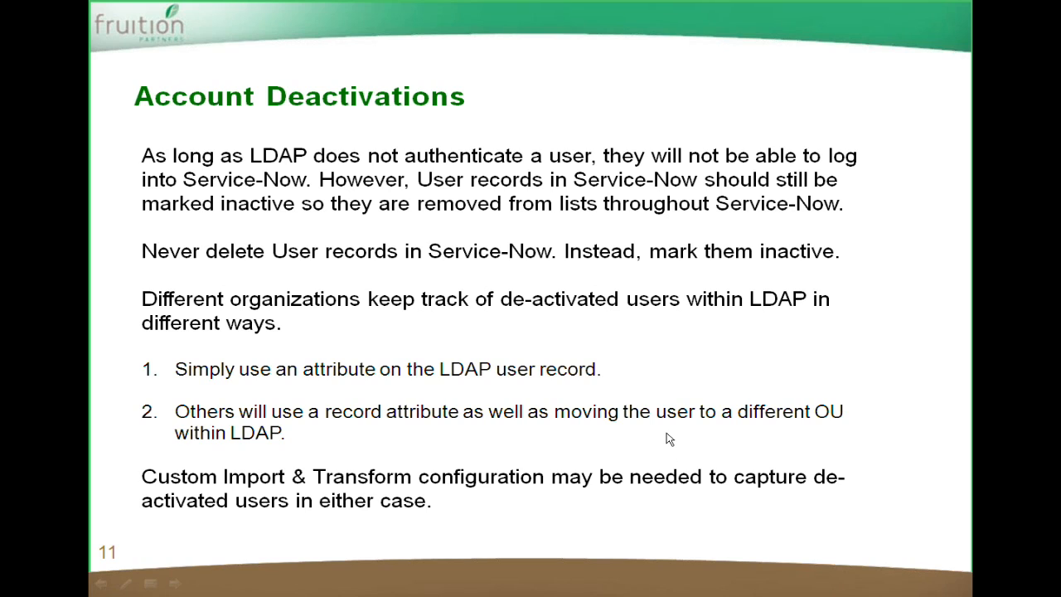